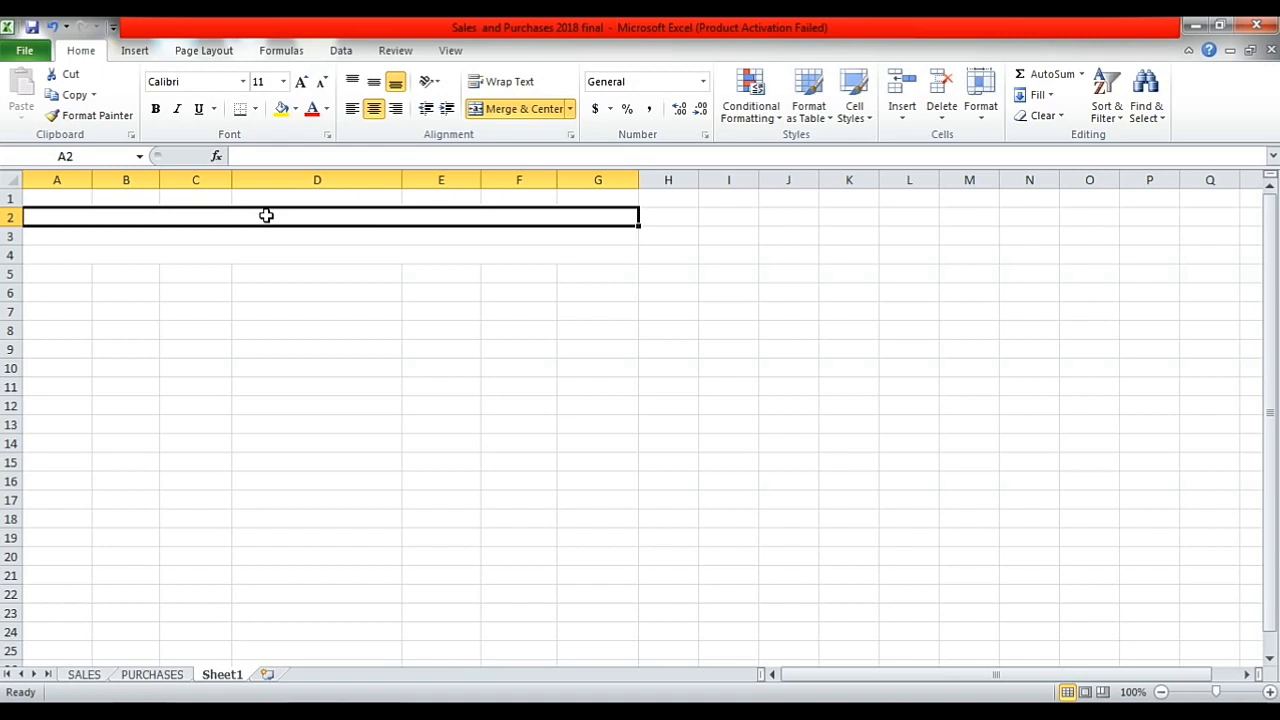
Enter the company name "Qaisar & Co. (Pvt.) Ltd" in the merged title cell A2
double_click(266, 216)
text(Q)
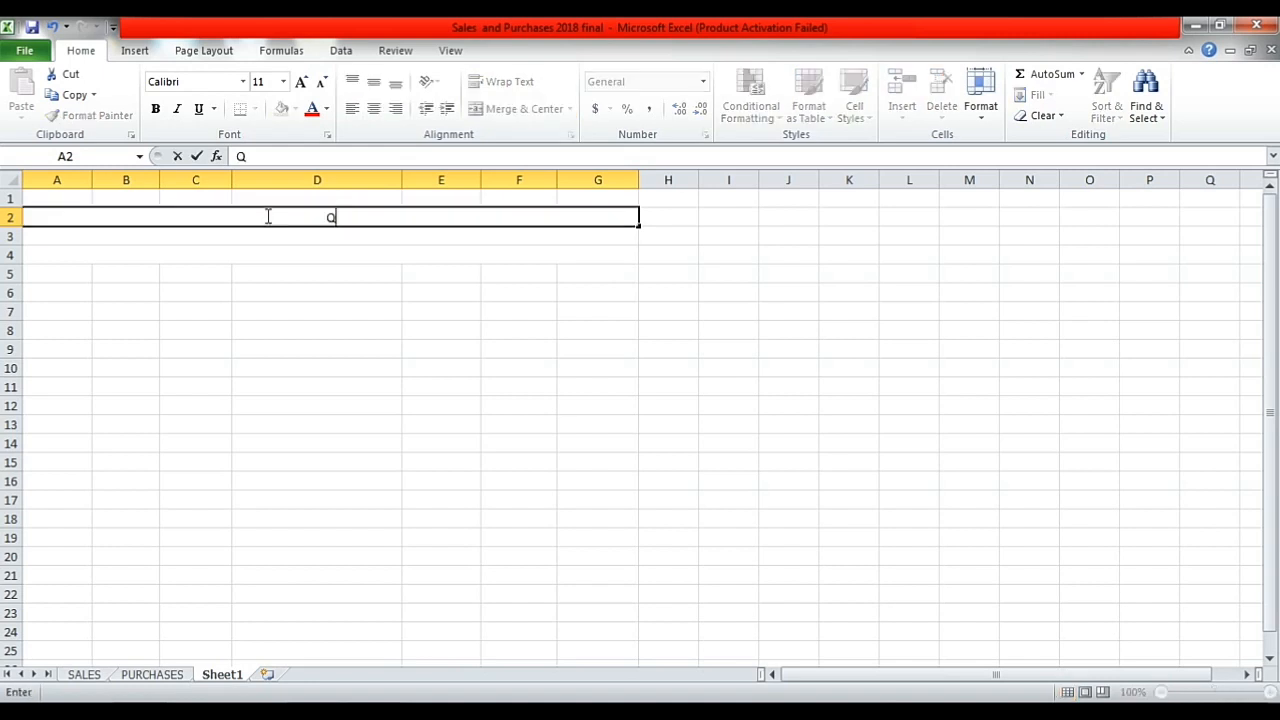
text(aisar & Co.)
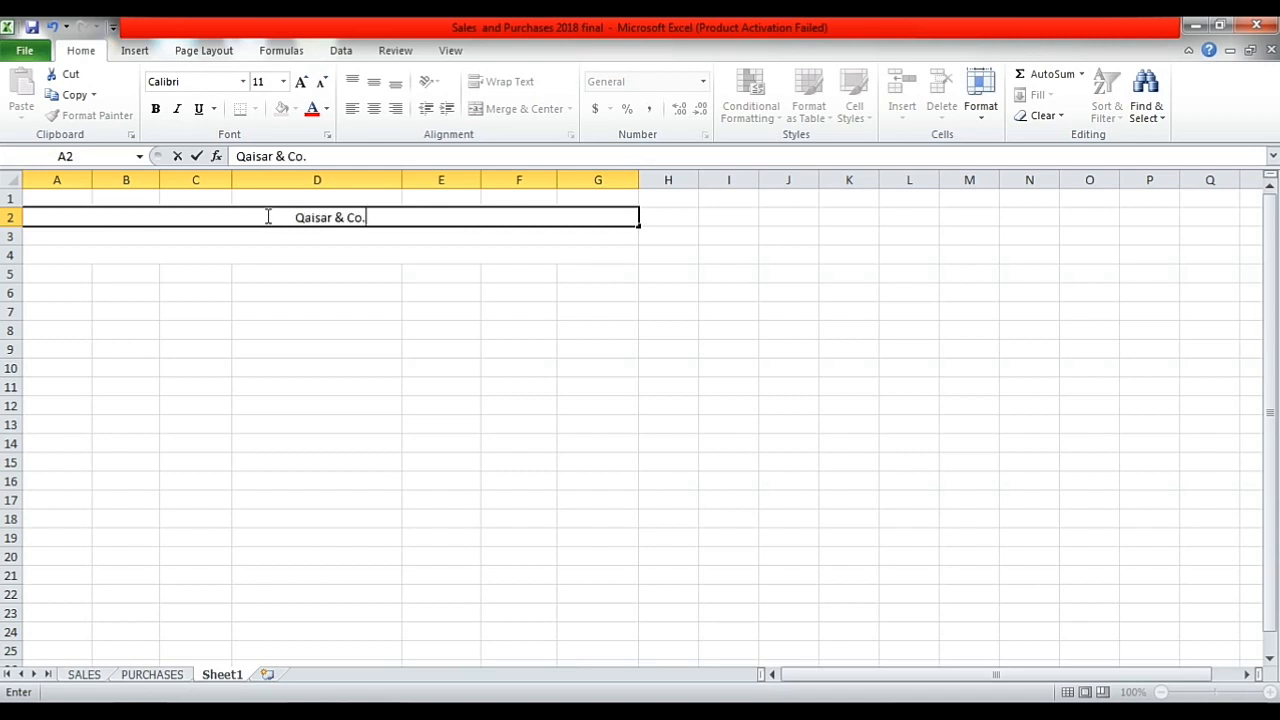
text( (P)
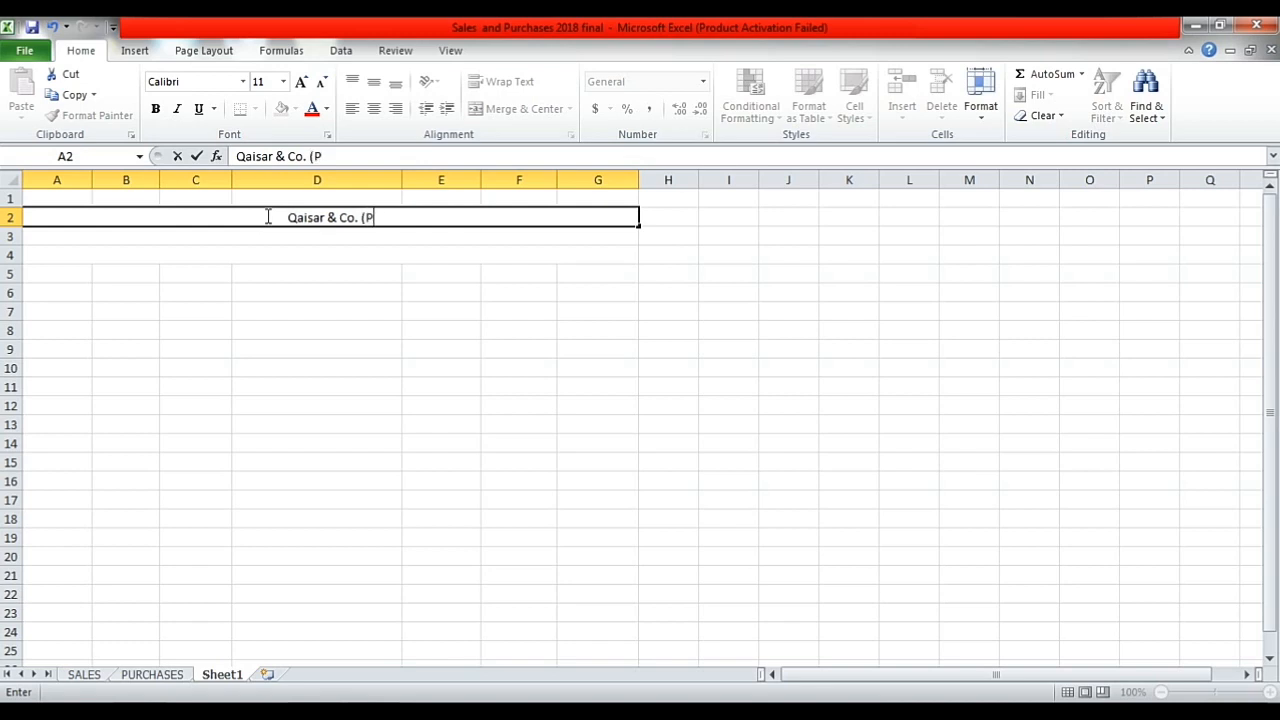
text(vt.)
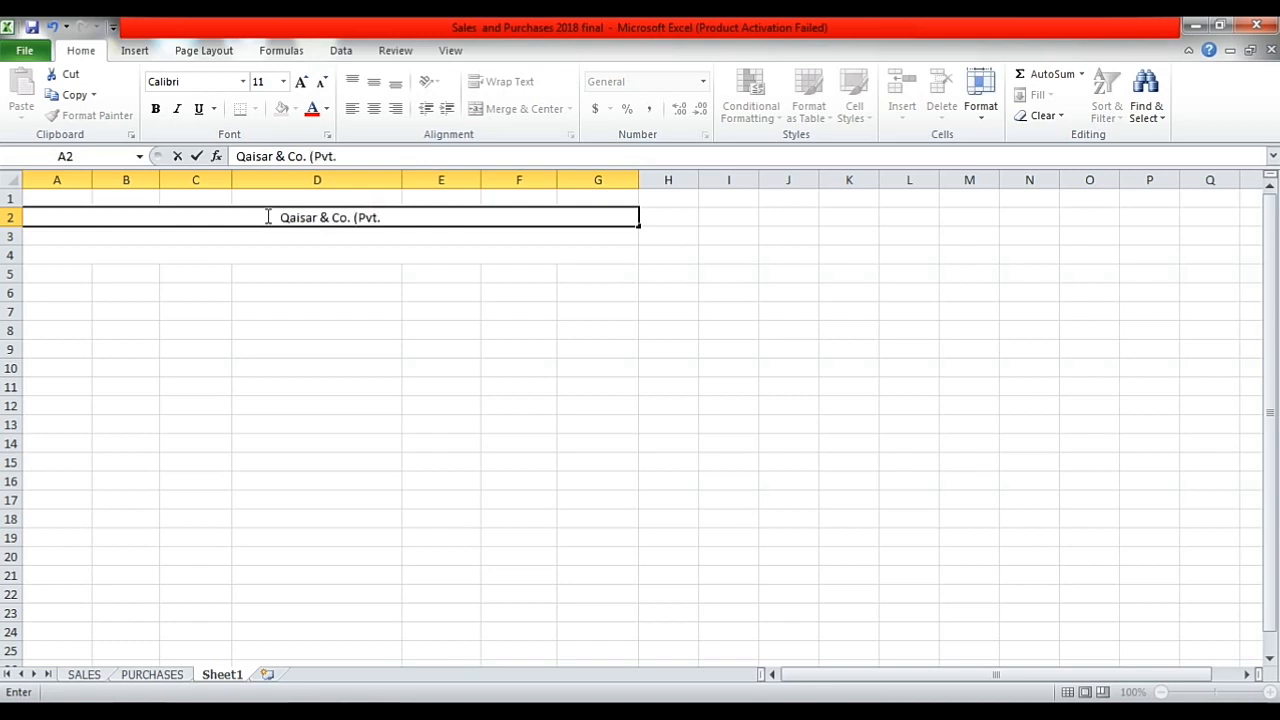
text() Ltd)
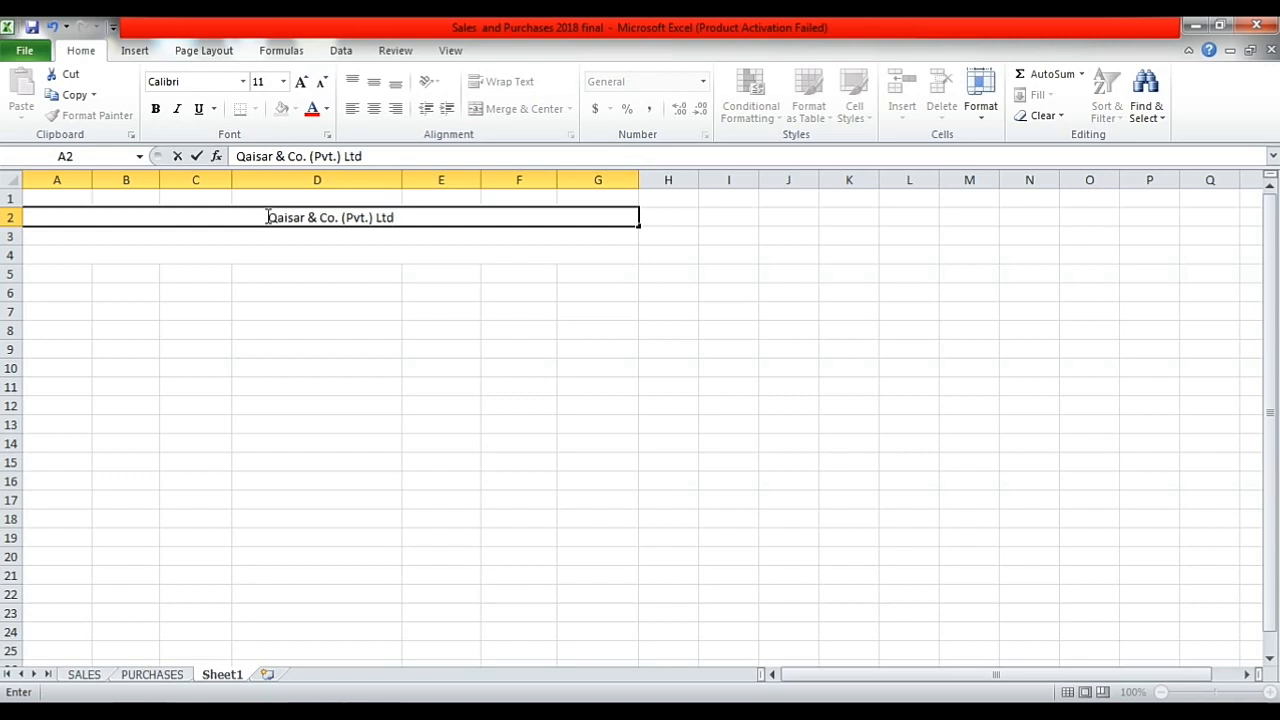
key(Return)
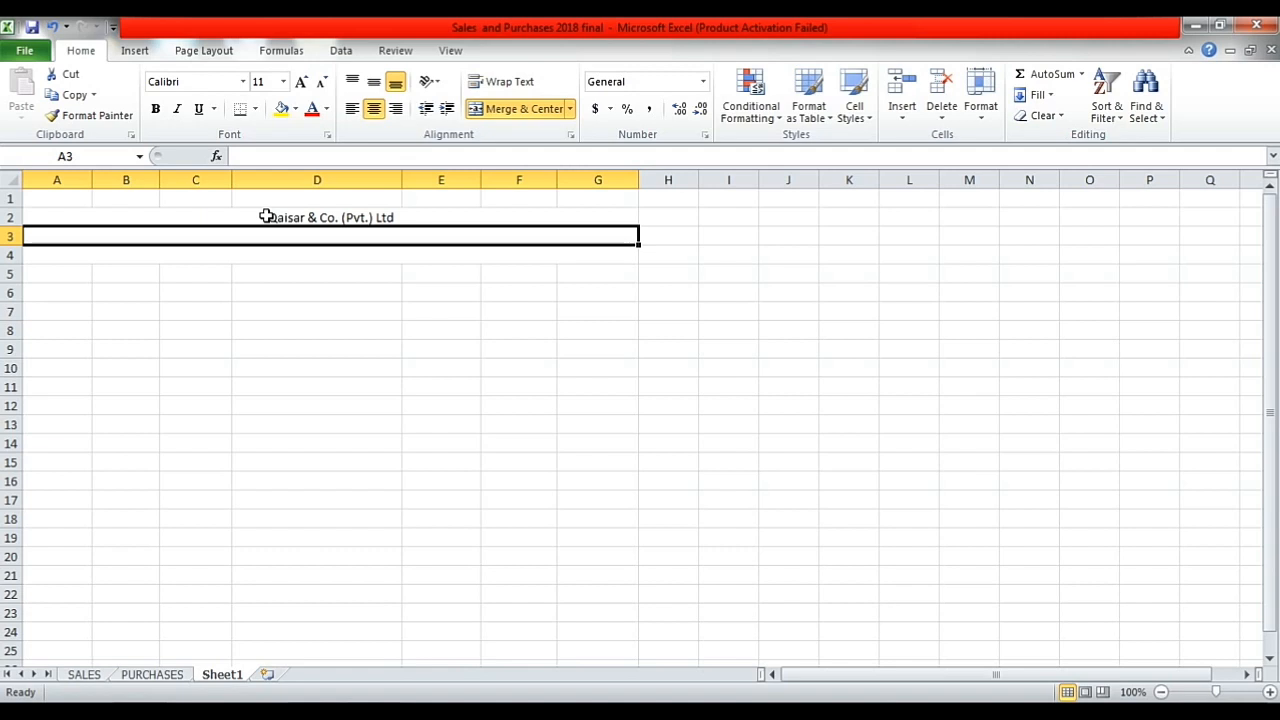
Enter "Sales Register" as the sheet's subtitle in merged cell A3
text(Sa)
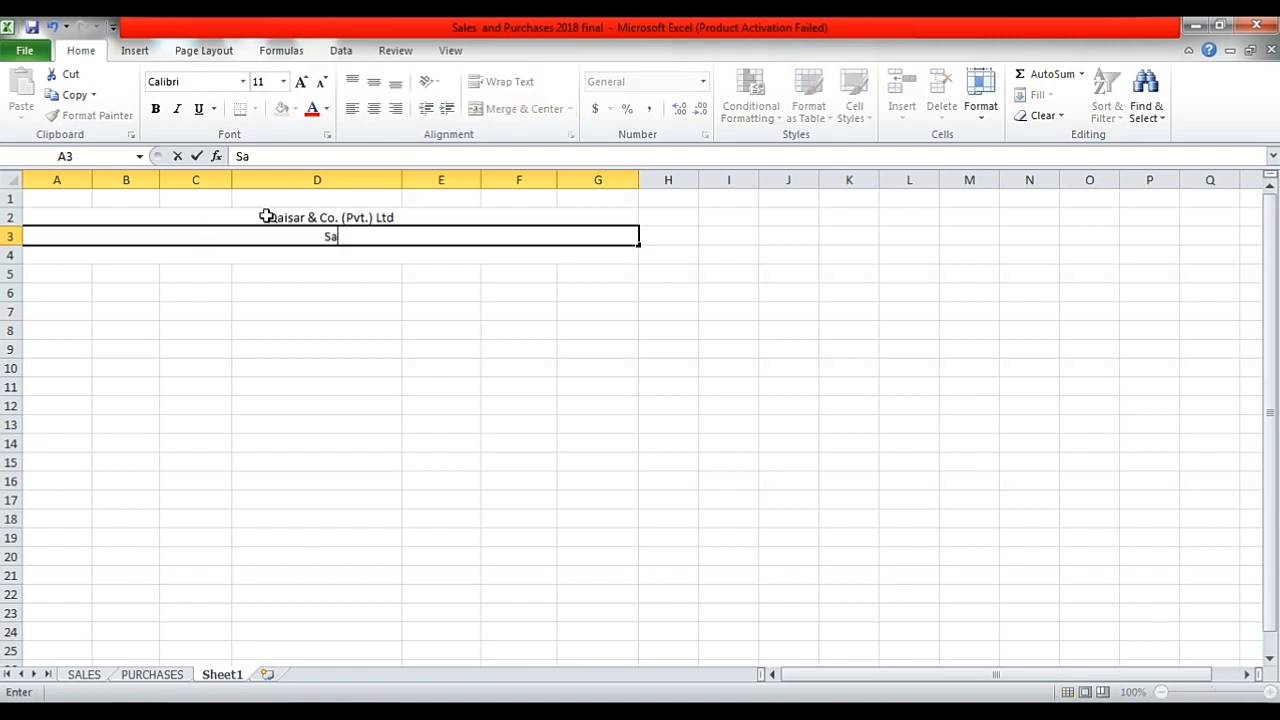
text(les Register)
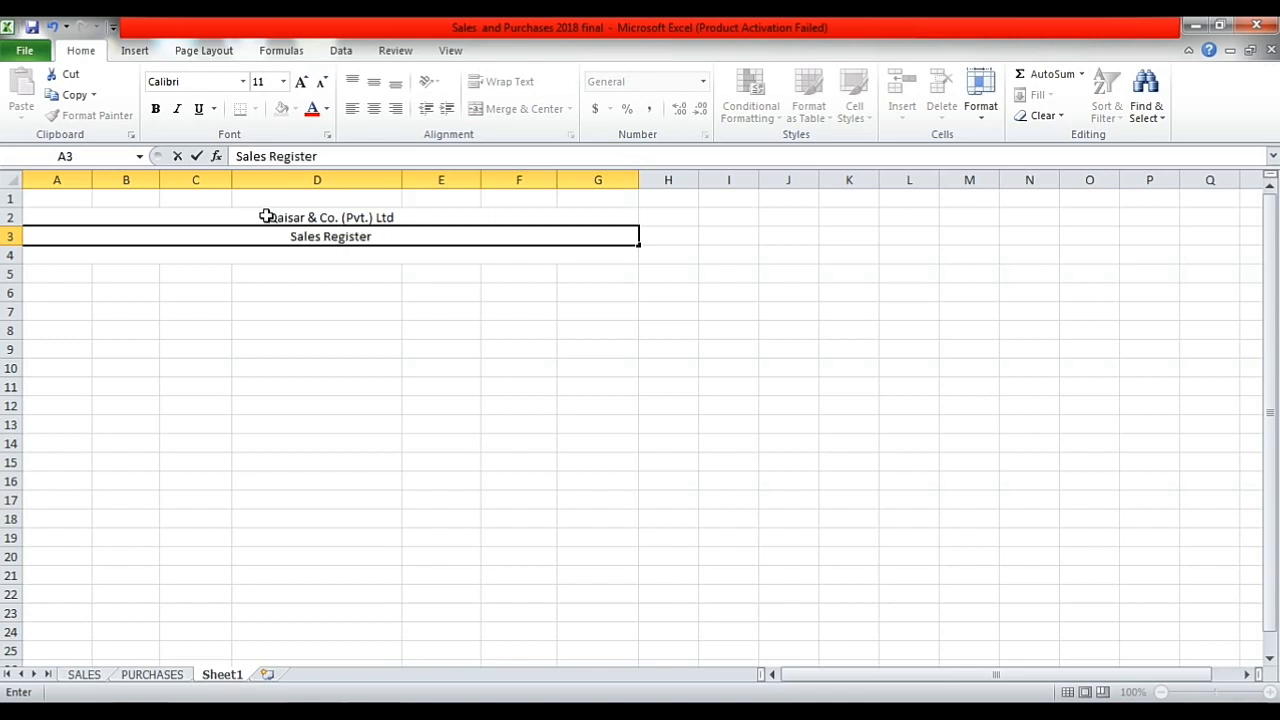
key(Return)
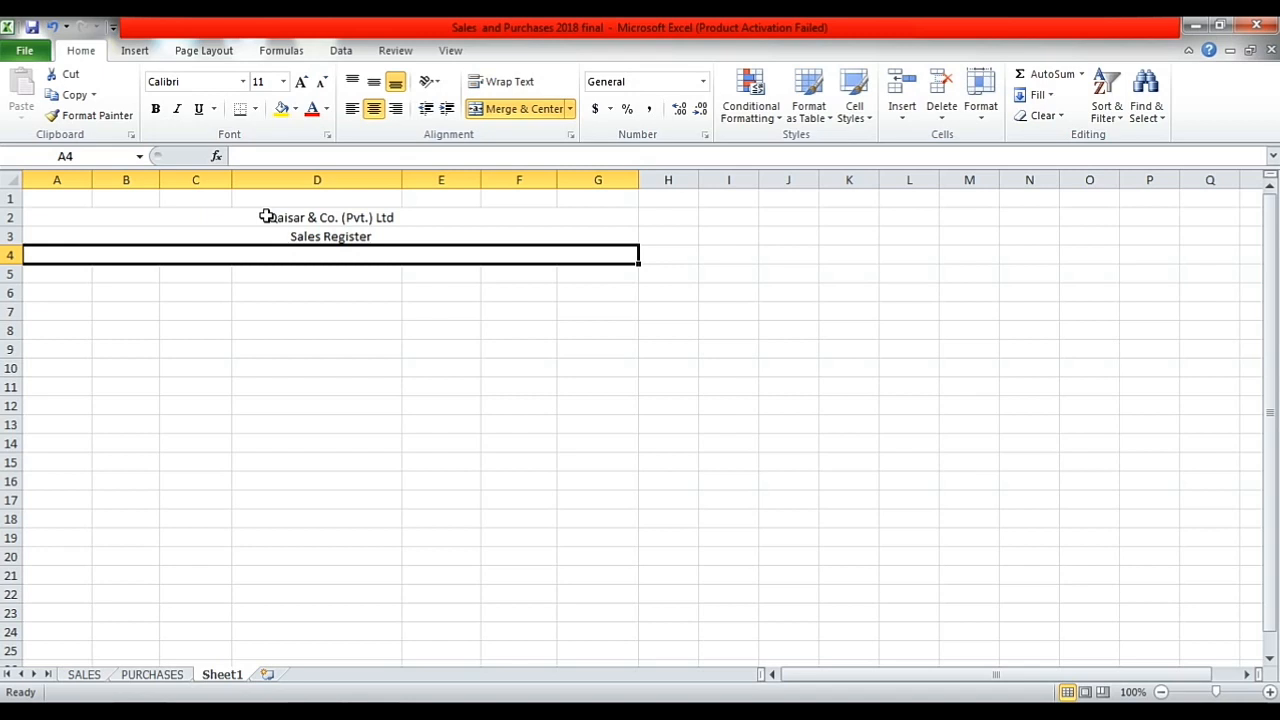
Enter the reporting period "From July 2018 to June 2019" in merged cell A4
text(Fr)
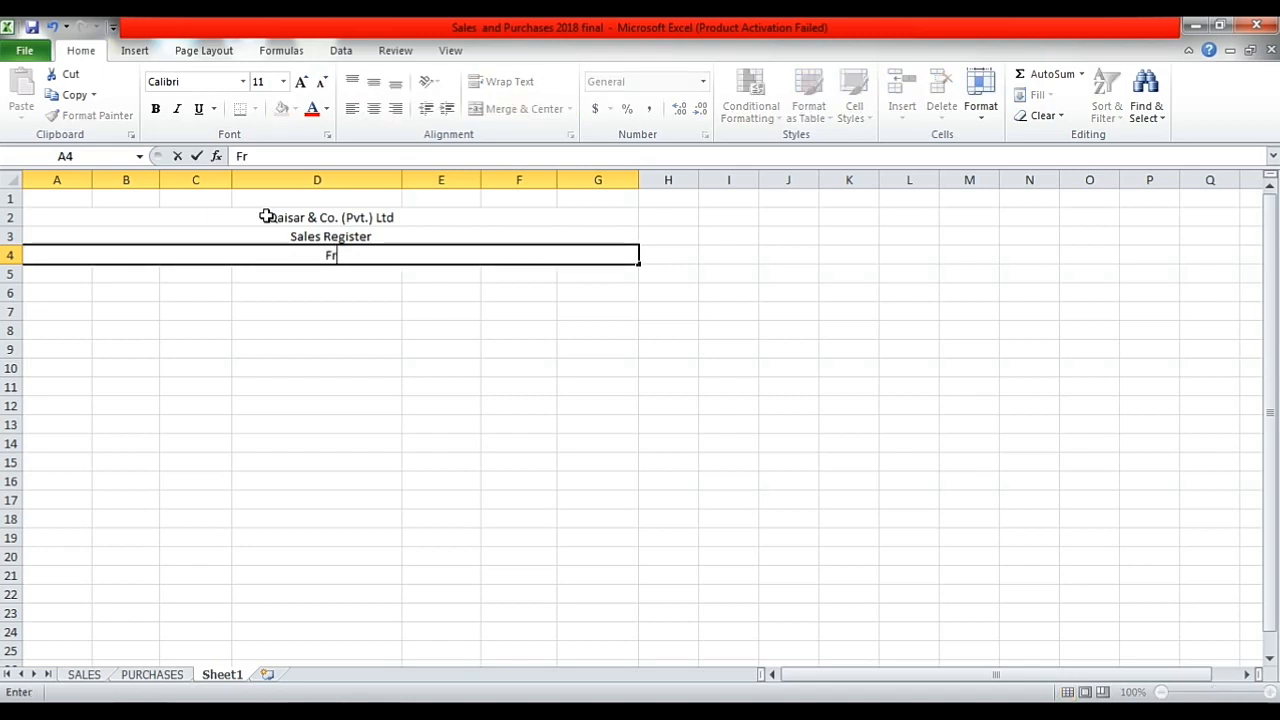
text(om July)
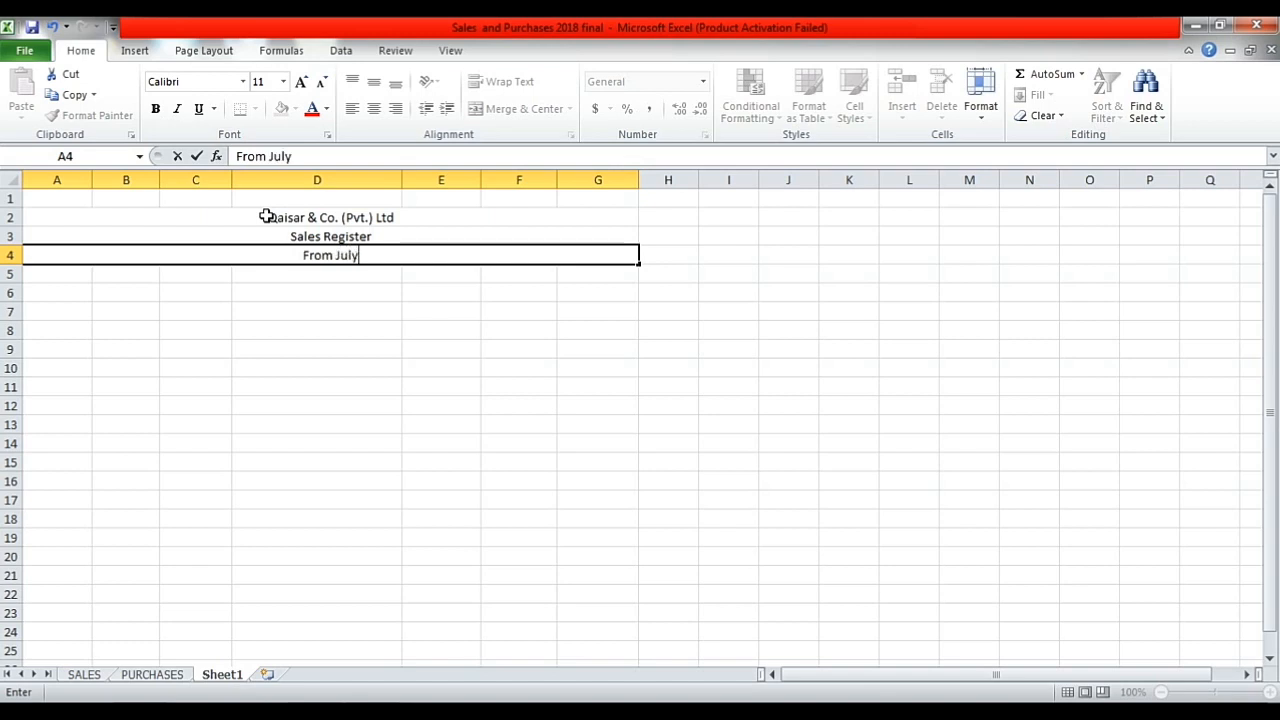
text( 2018)
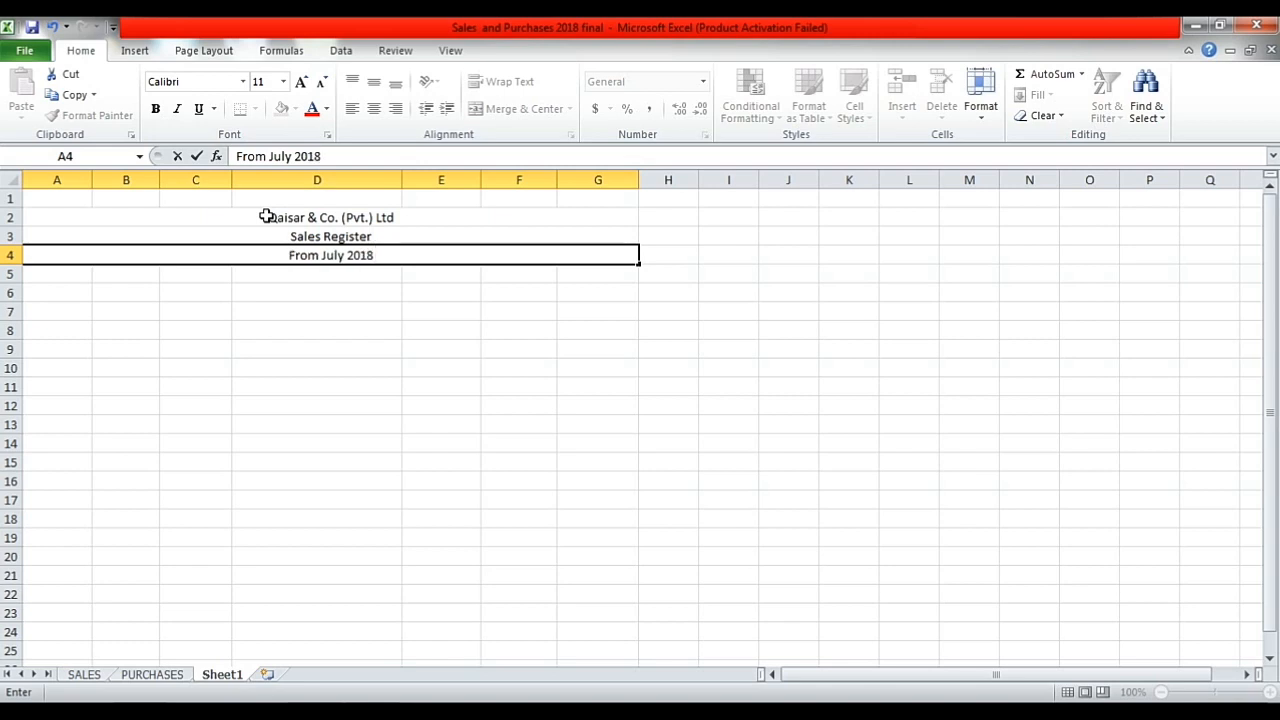
text( to)
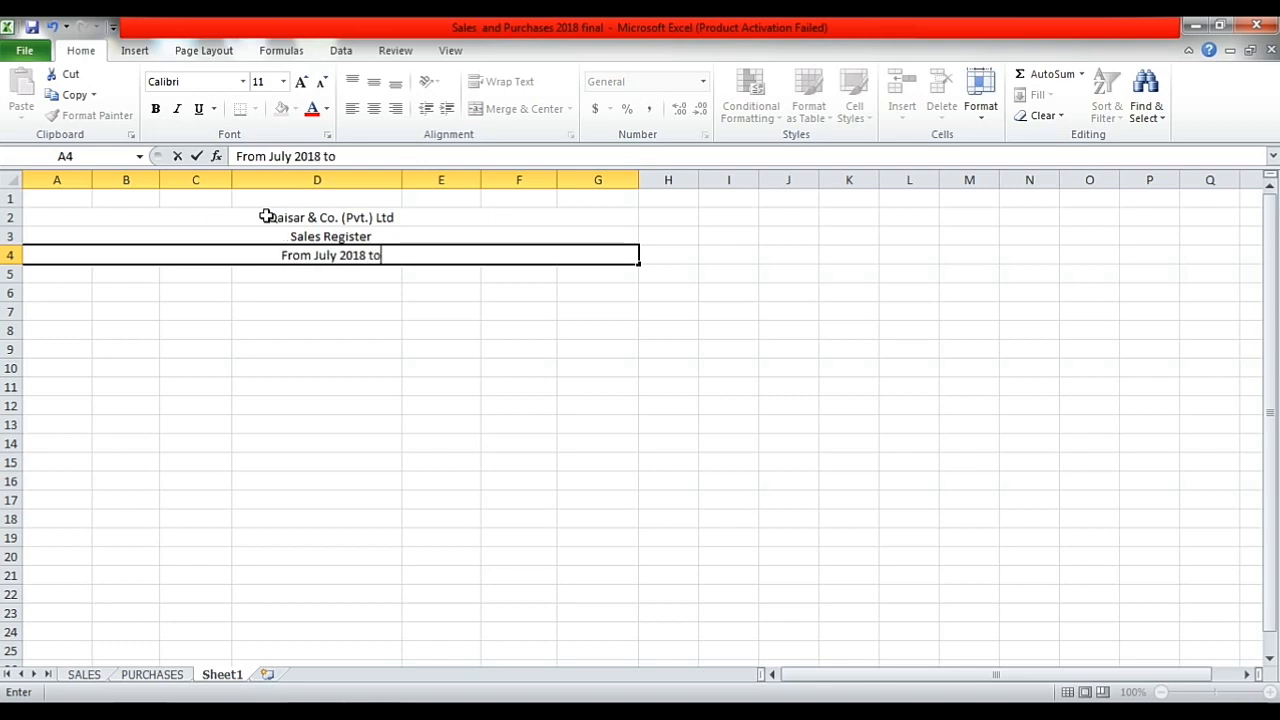
text( Ju)
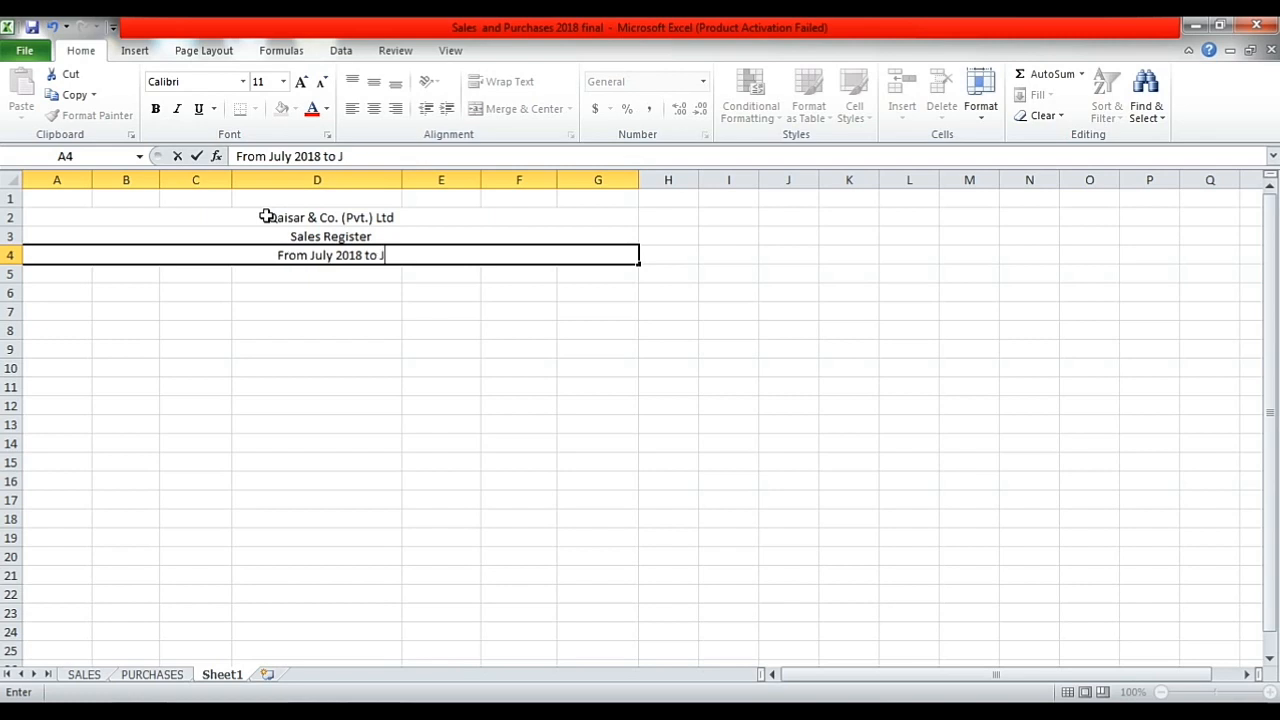
text(ne 2)
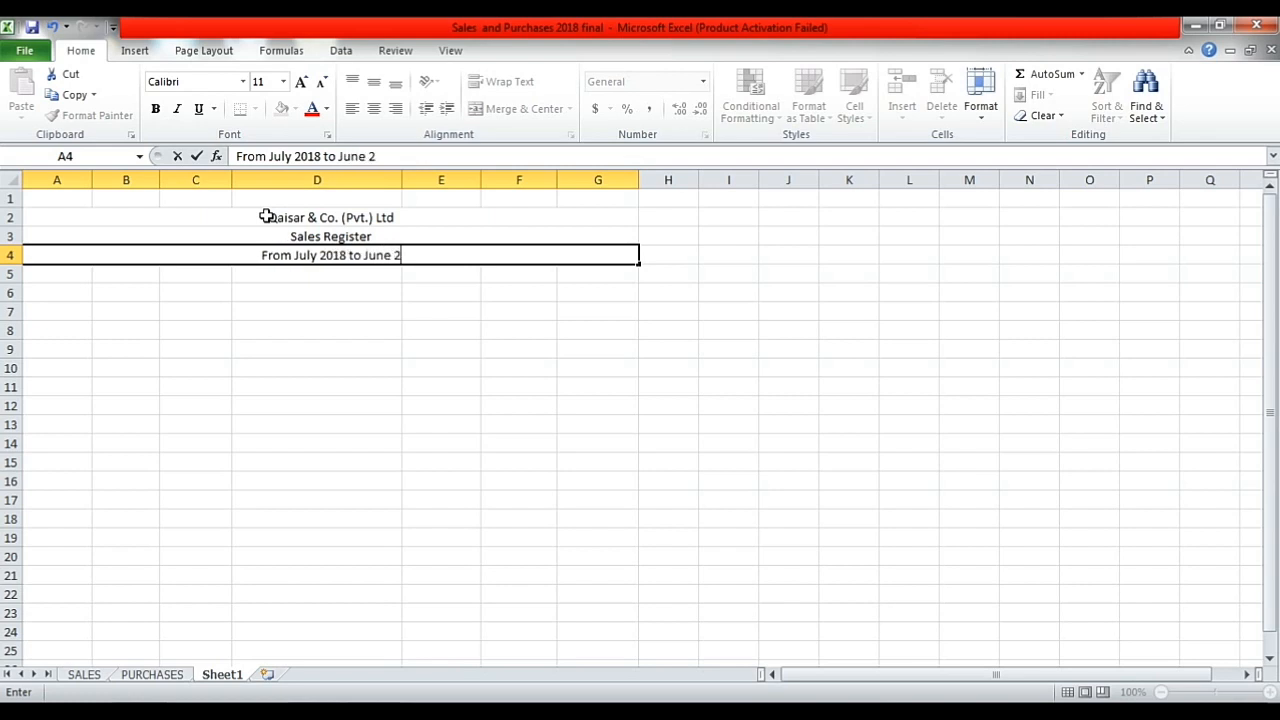
text(019)
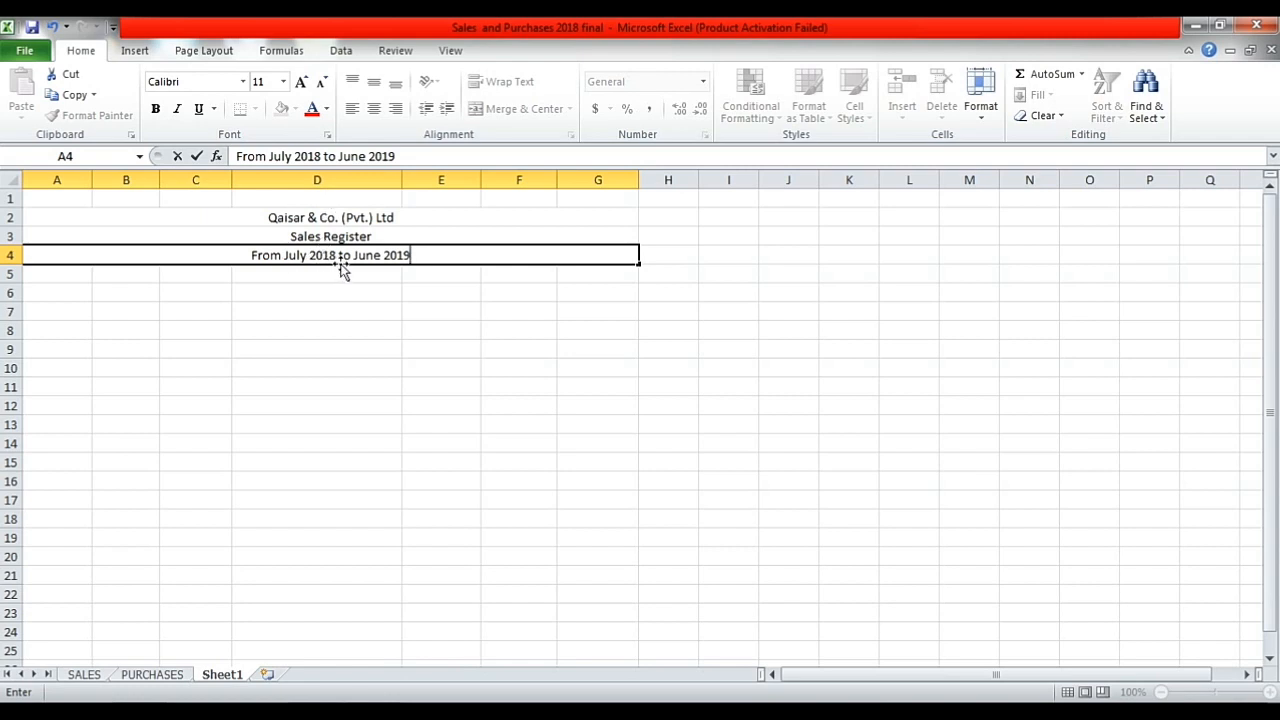
key(Return)
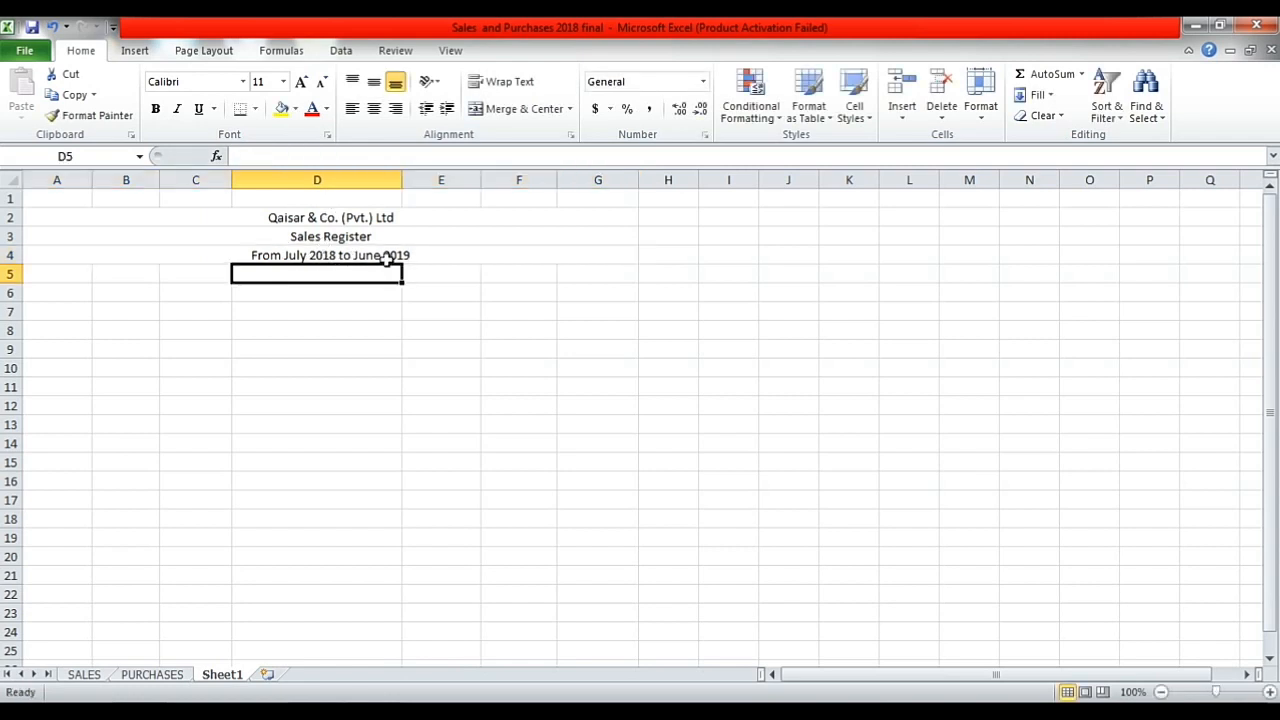
click(386, 256)
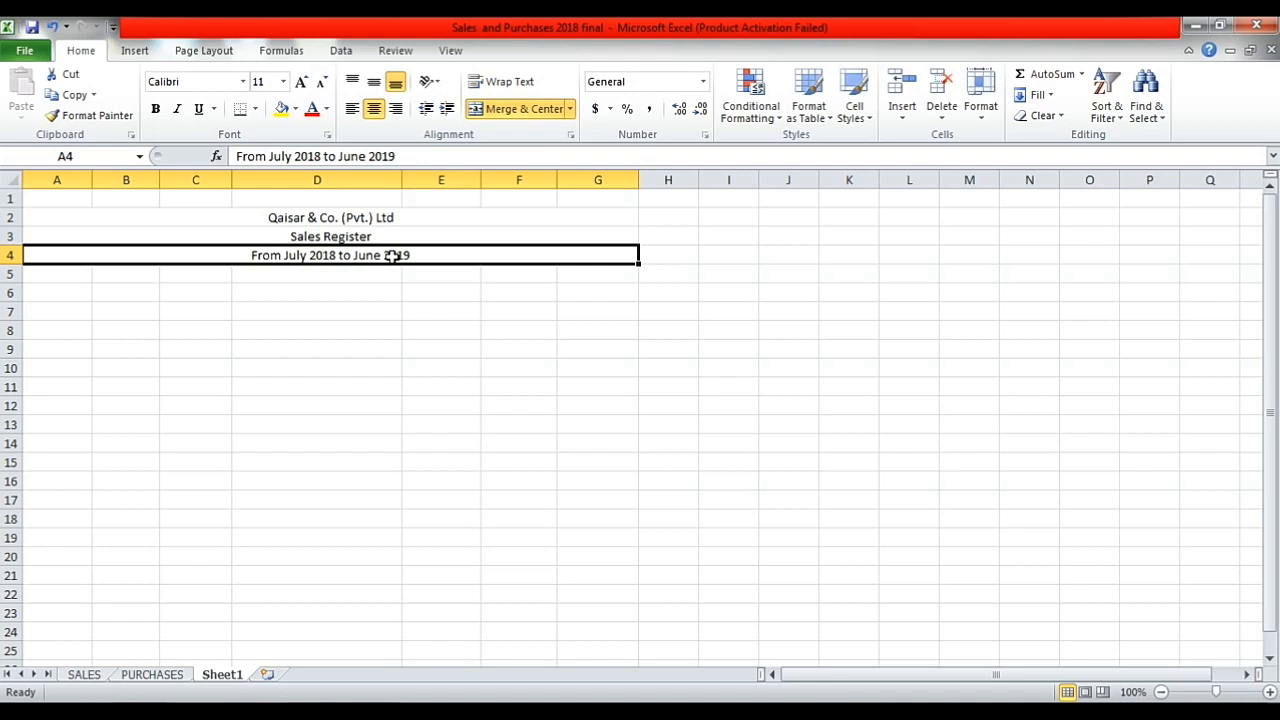
Add the column headings "Inv Date" in A5 and "Inv No." in B5
click(75, 277)
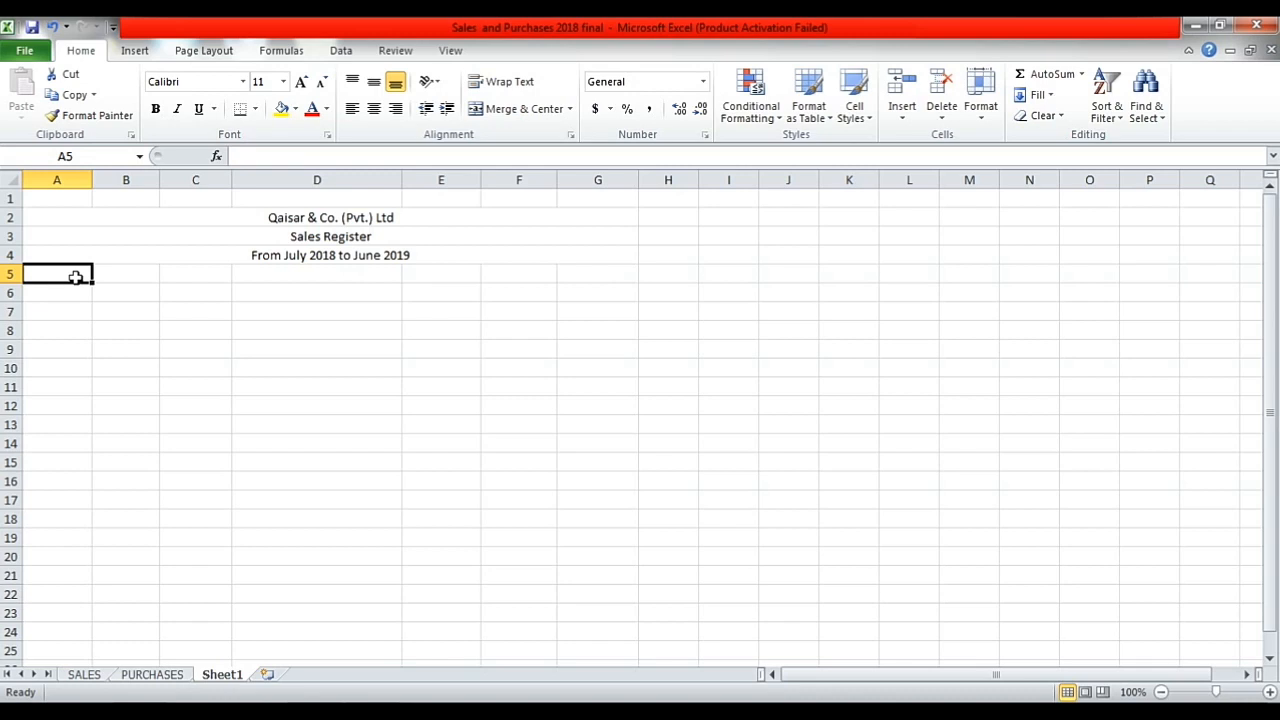
text(Inv)
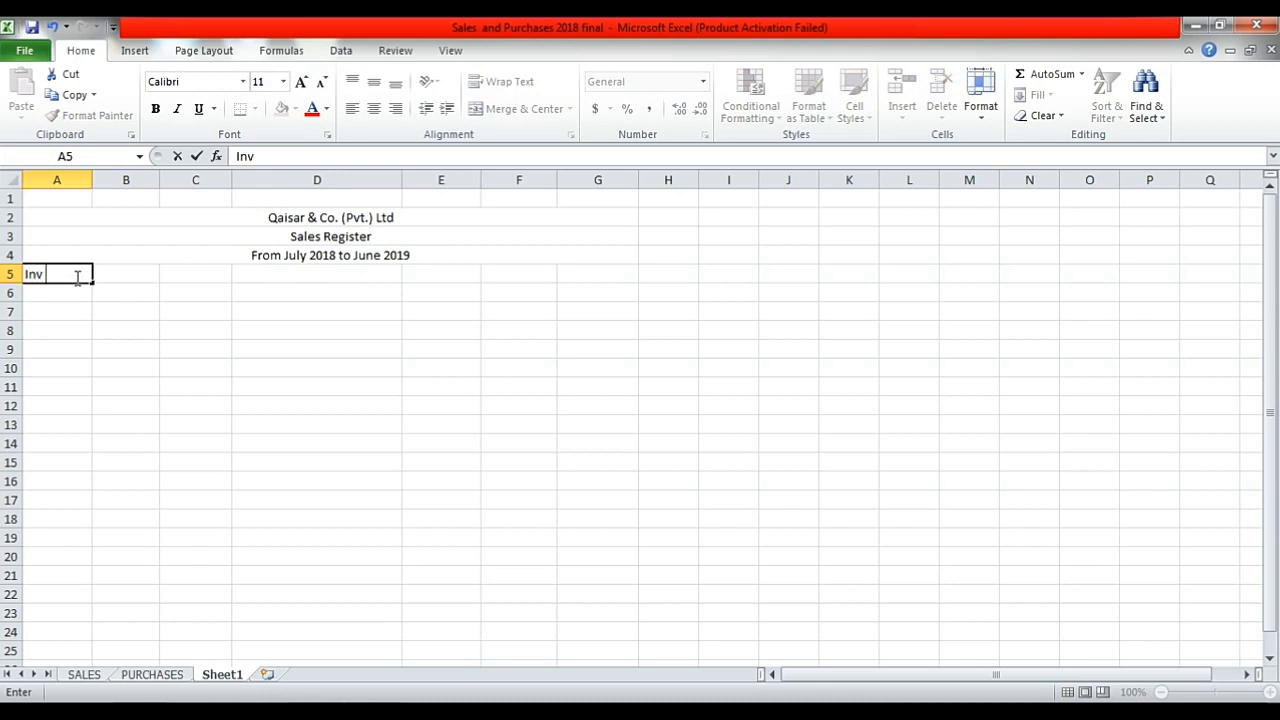
text( Date)
key(Tab)
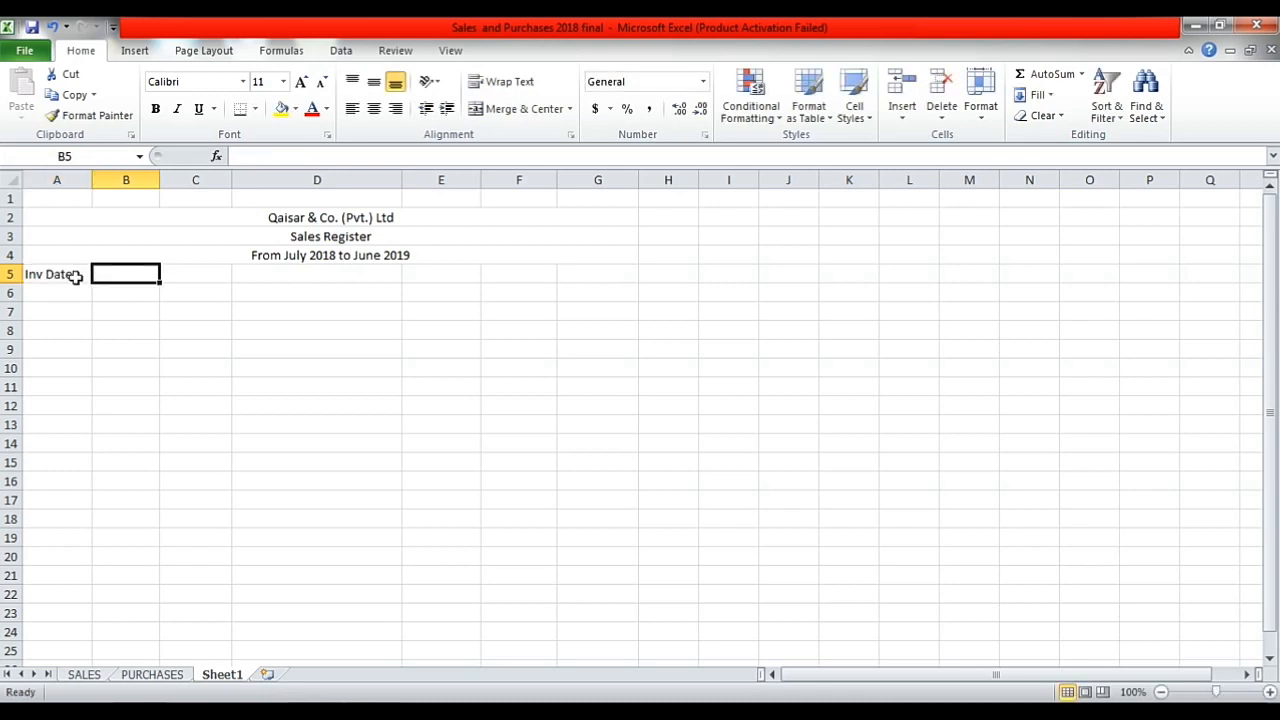
text(Inv )
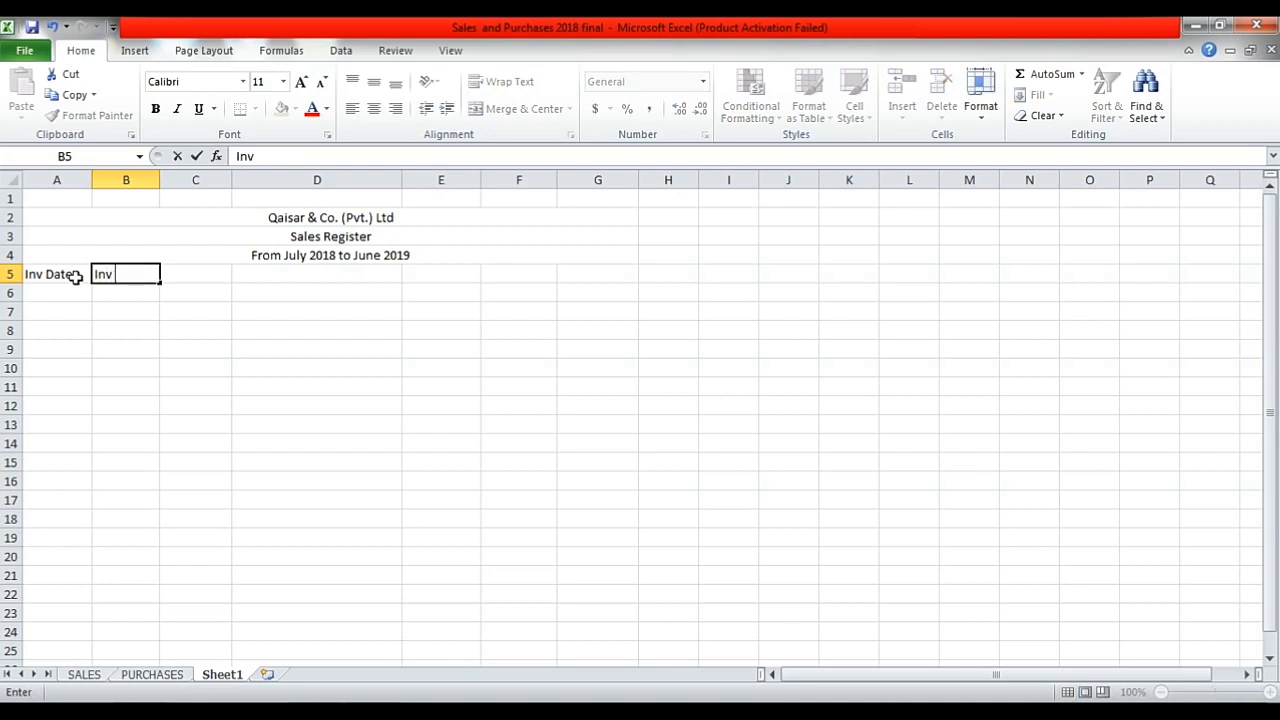
text(No.)
key(Tab)
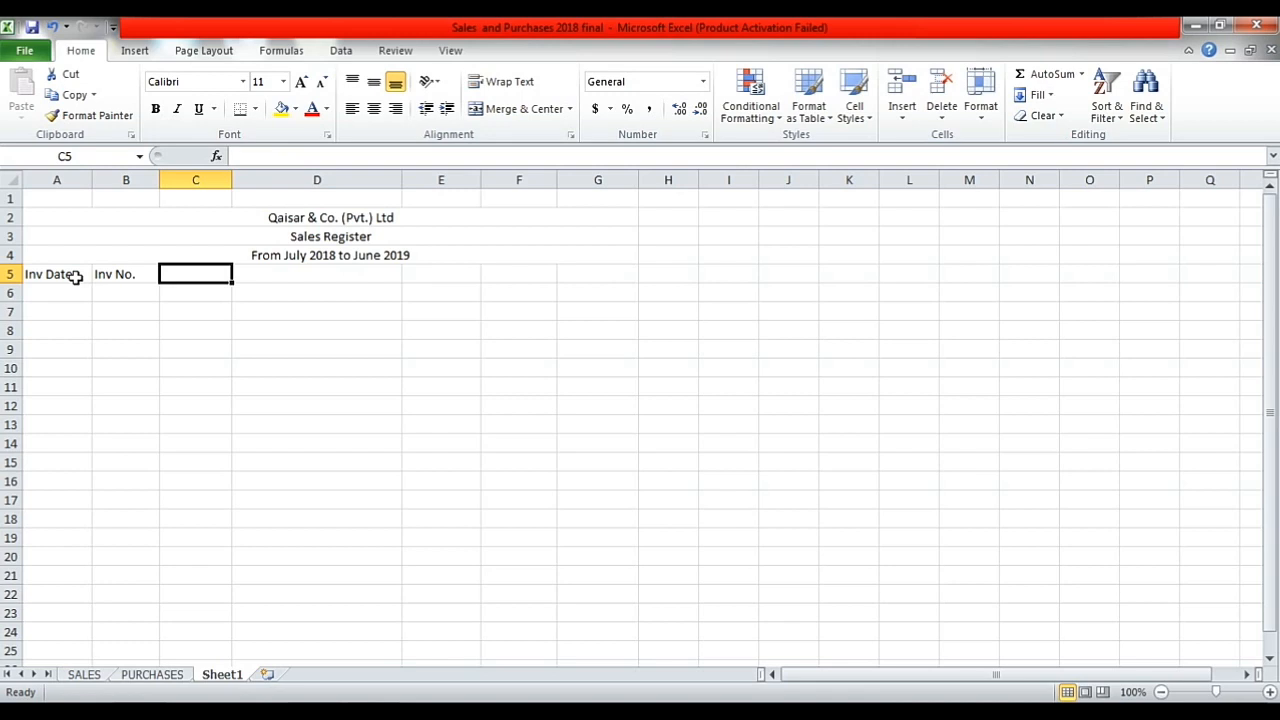
Add the column headings "V. No." in C5 and "Parties Name" in D5
text(V. )
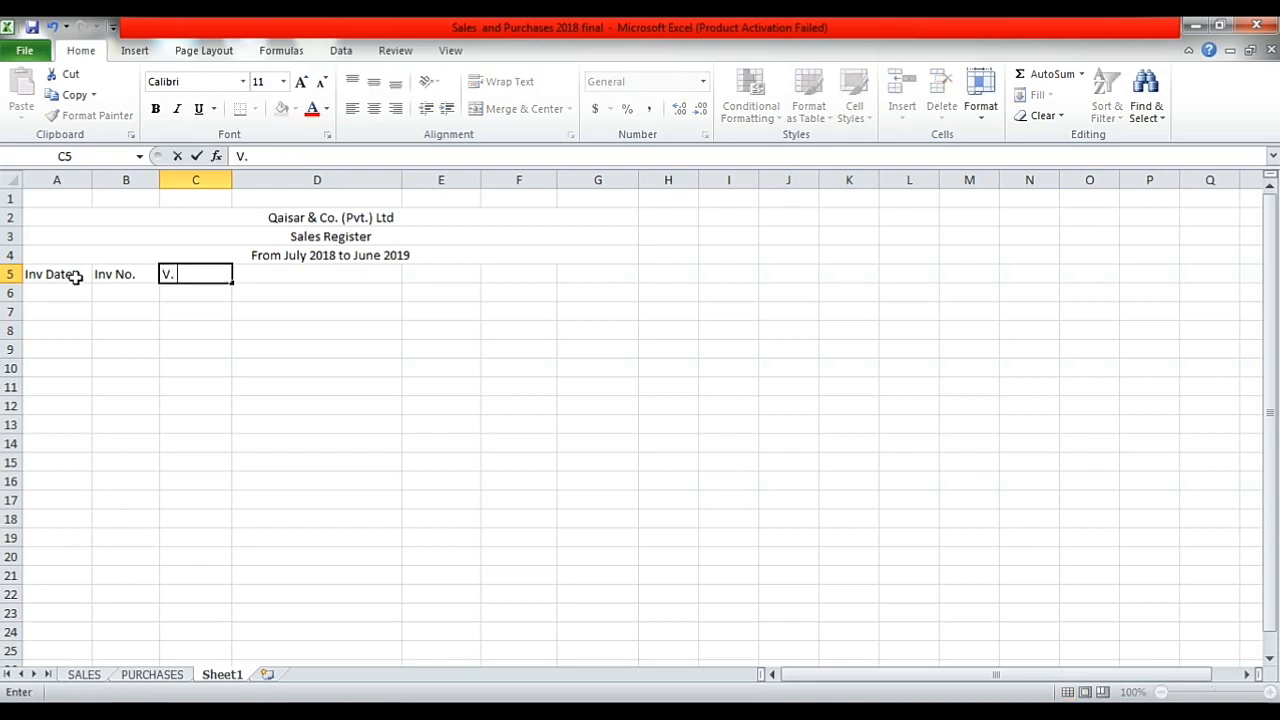
text(No.)
key(Tab)
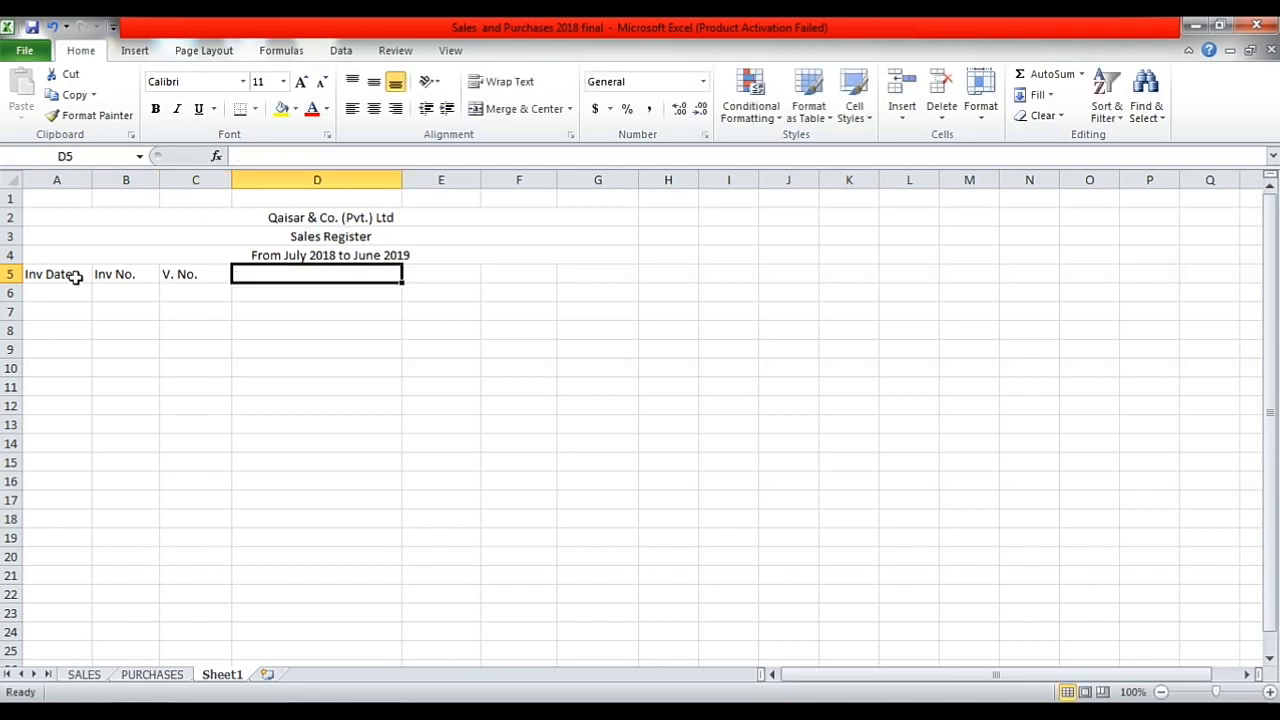
text(Parties)
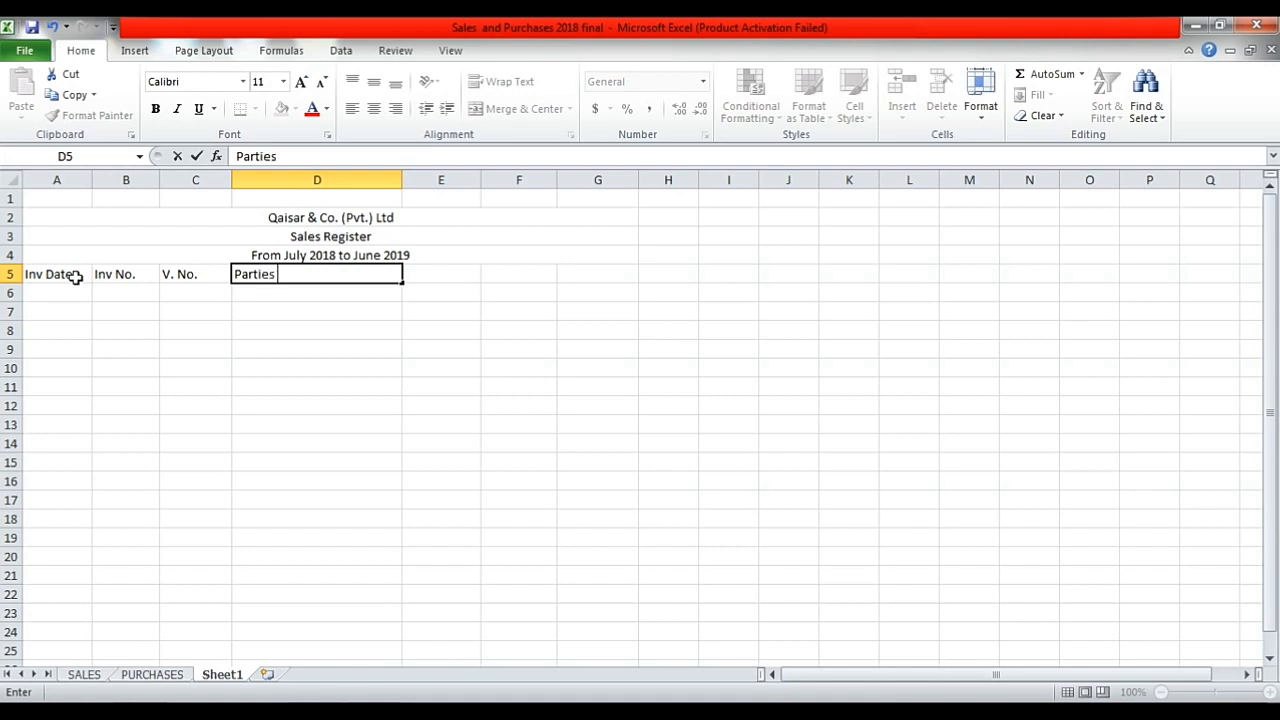
text( Name)
key(ctrl+Return)
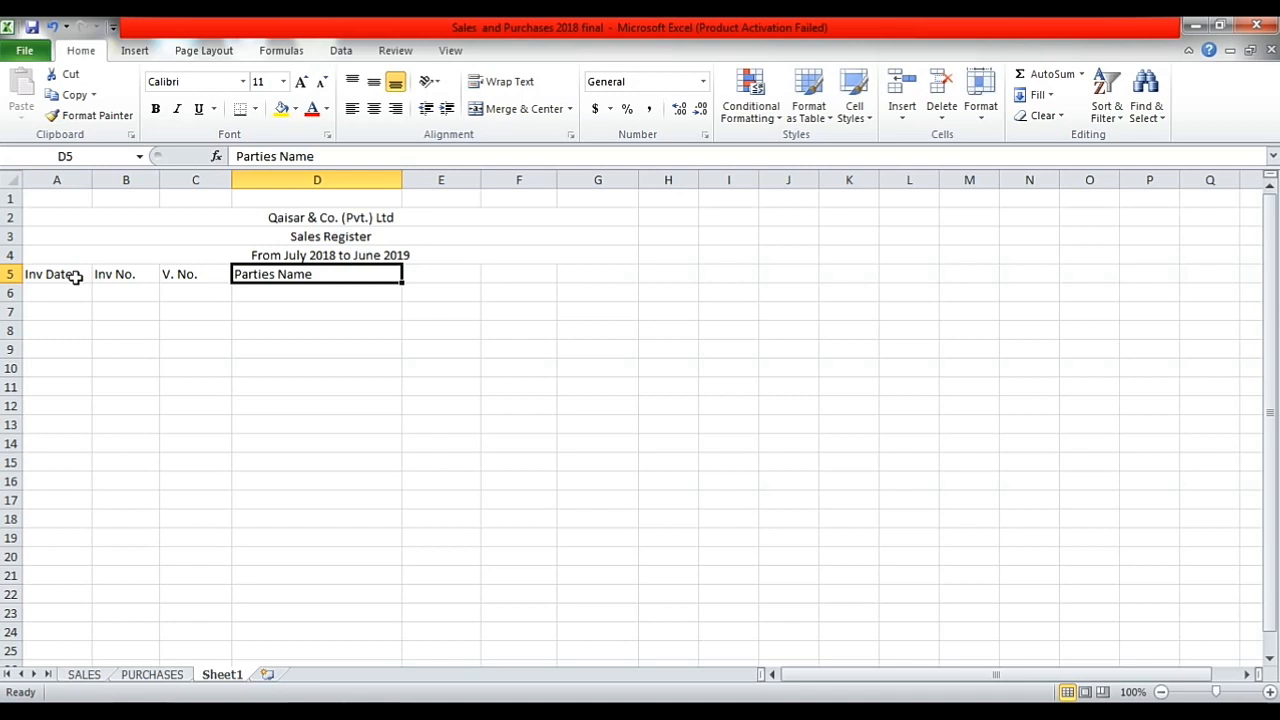
Enter the heading "Amt excl Sales Tax" in E5, with a line break before "Tax"
key(Tab)
text(A)
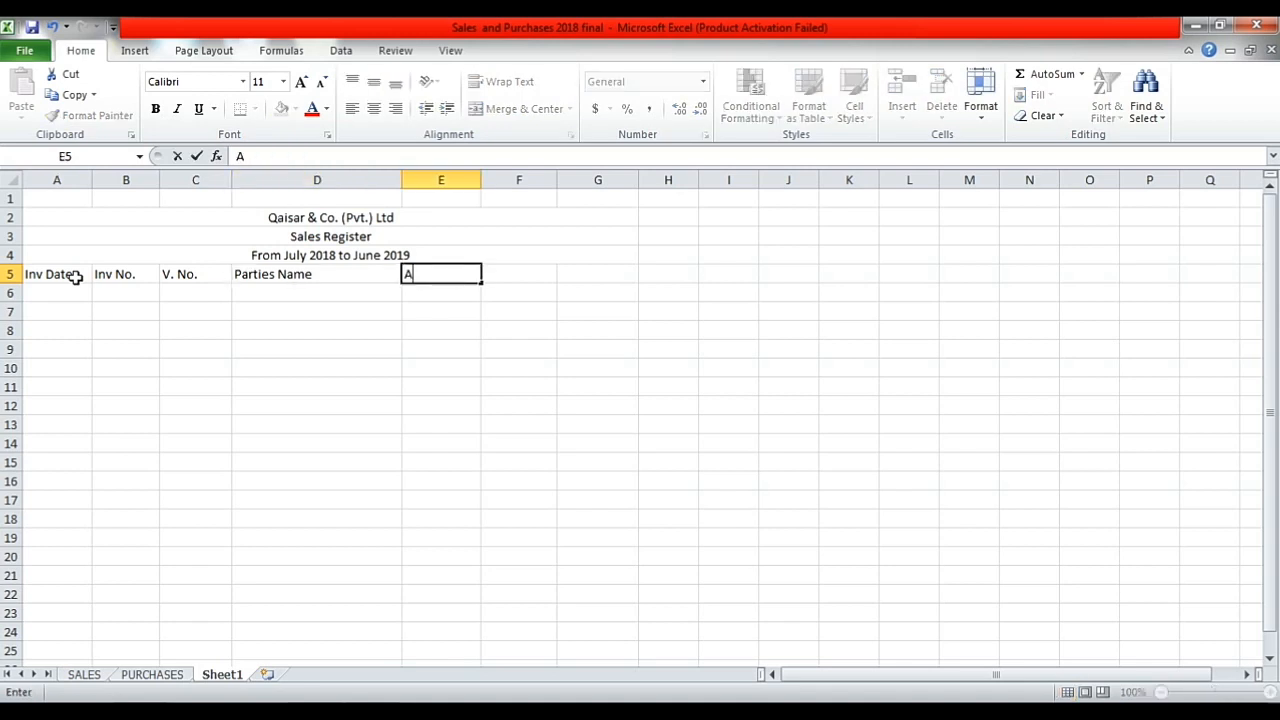
text(mt excl S)
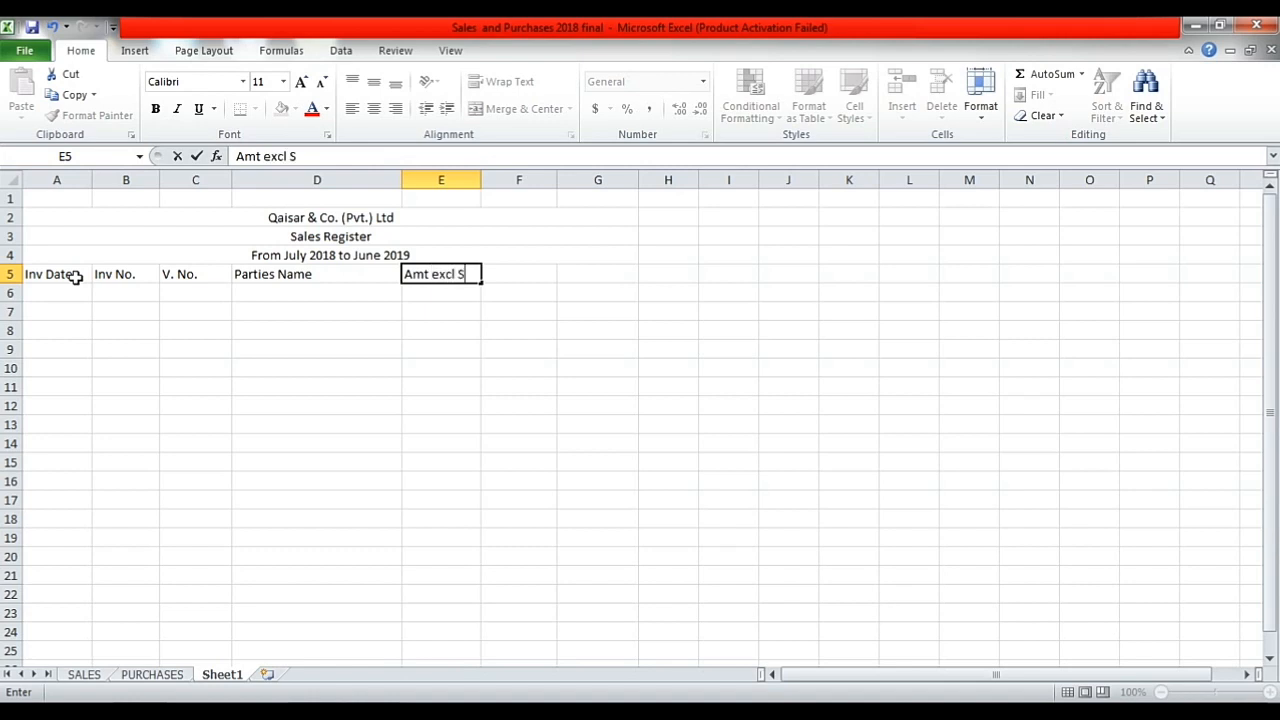
text(ales)
key(alt+Return)
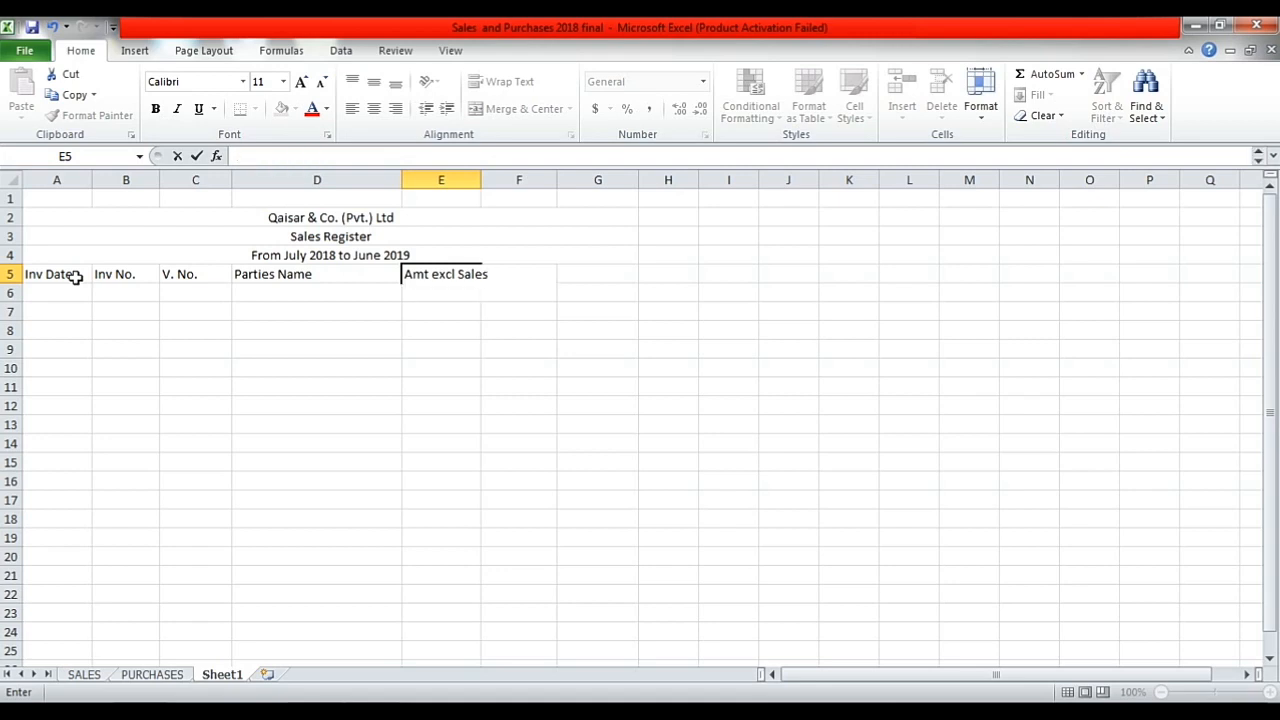
text(Tax)
key(Tab)
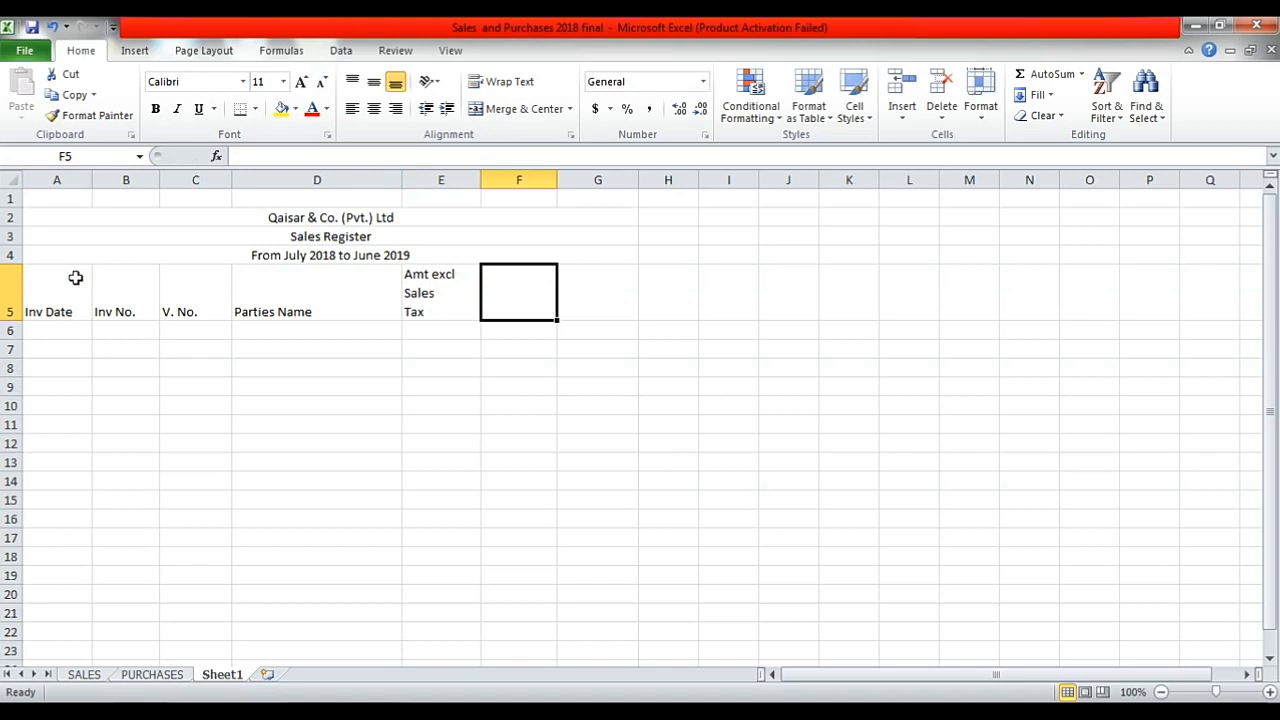
Enter the column heading "Sales 17%" in cell F5
text(Sales )
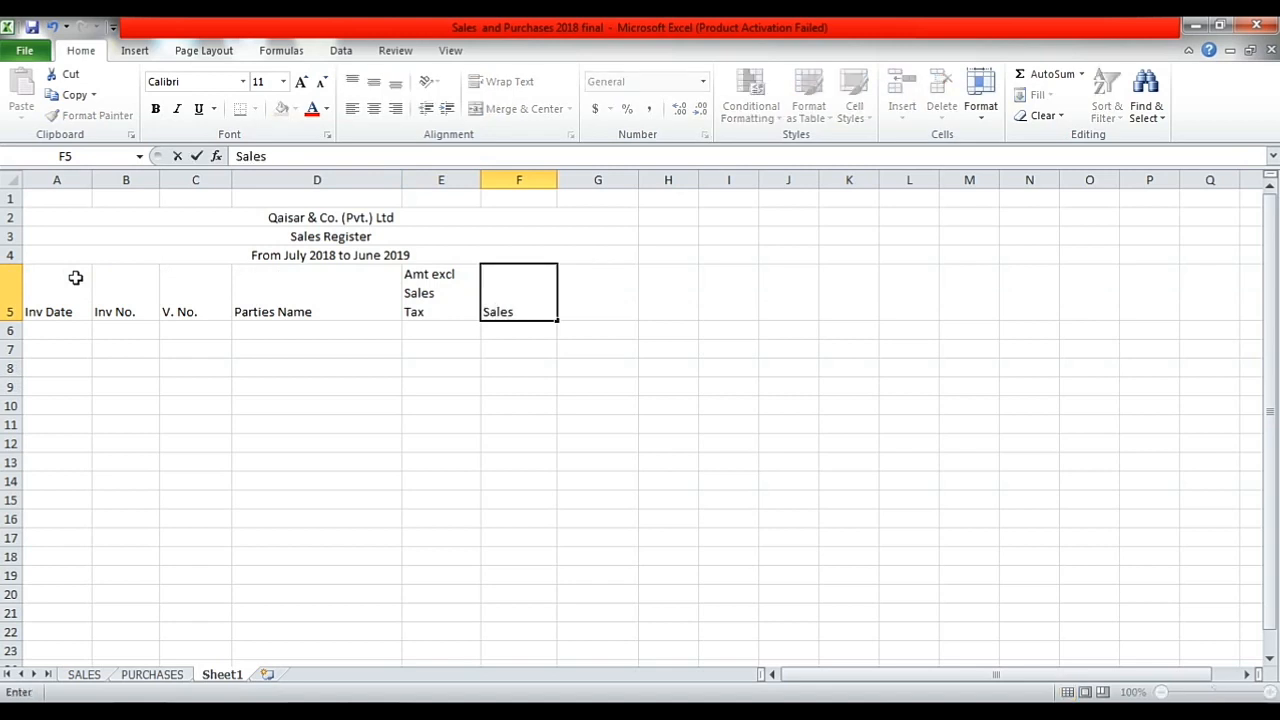
text(17%)
key(Tab)
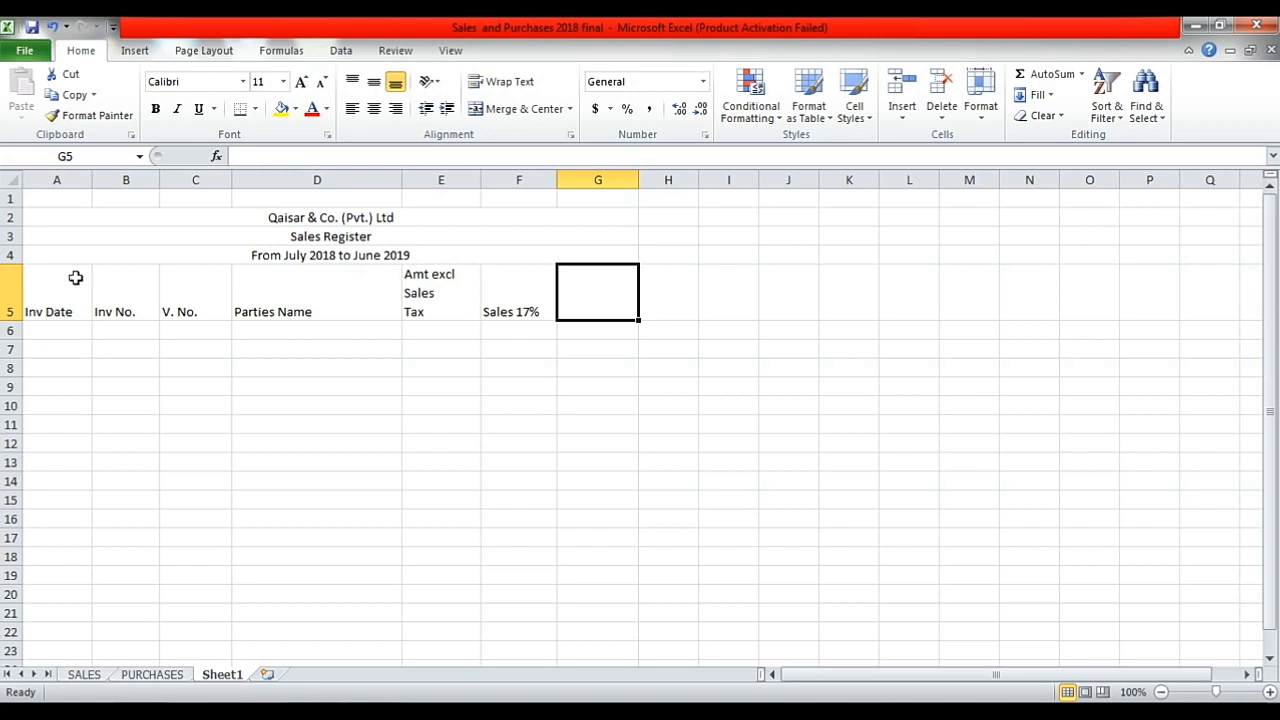
Enter the heading "Amt Incl Sales Tax" in cell G5, with a line break before "Tax"
text(Amt)
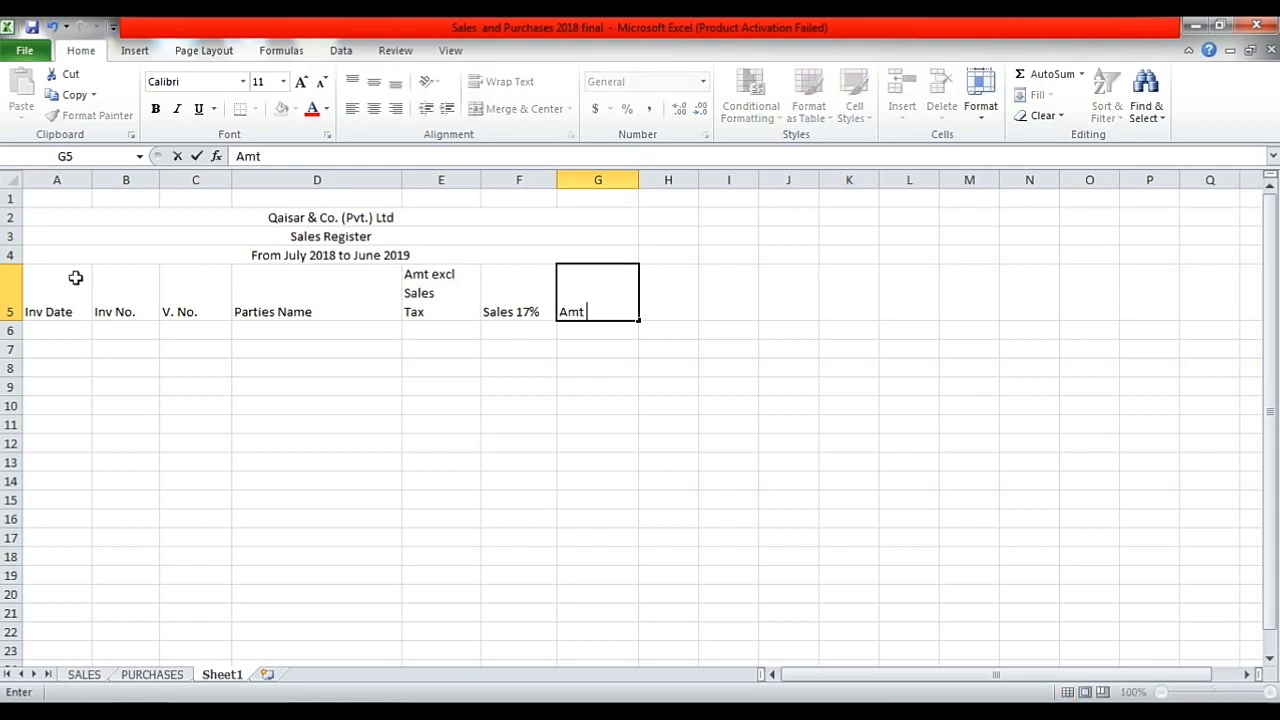
text( Incl Sales)
key(alt+Return)
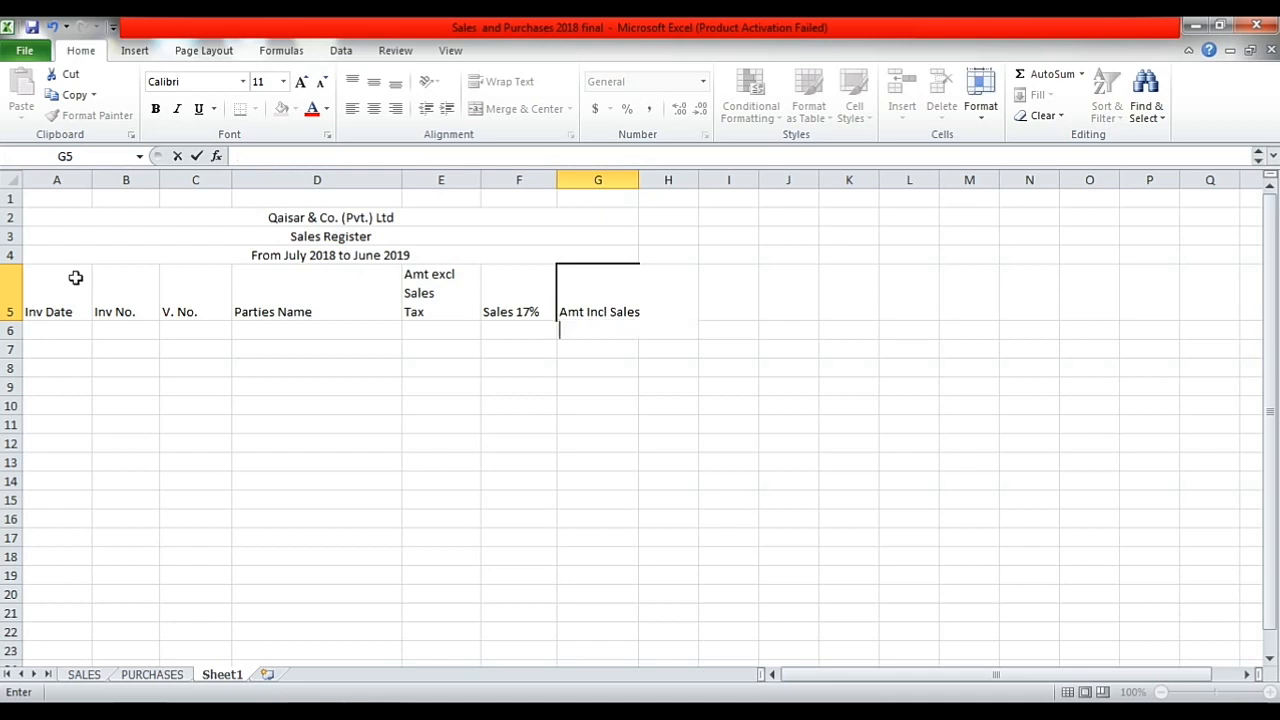
text(Tax)
click(306, 304)
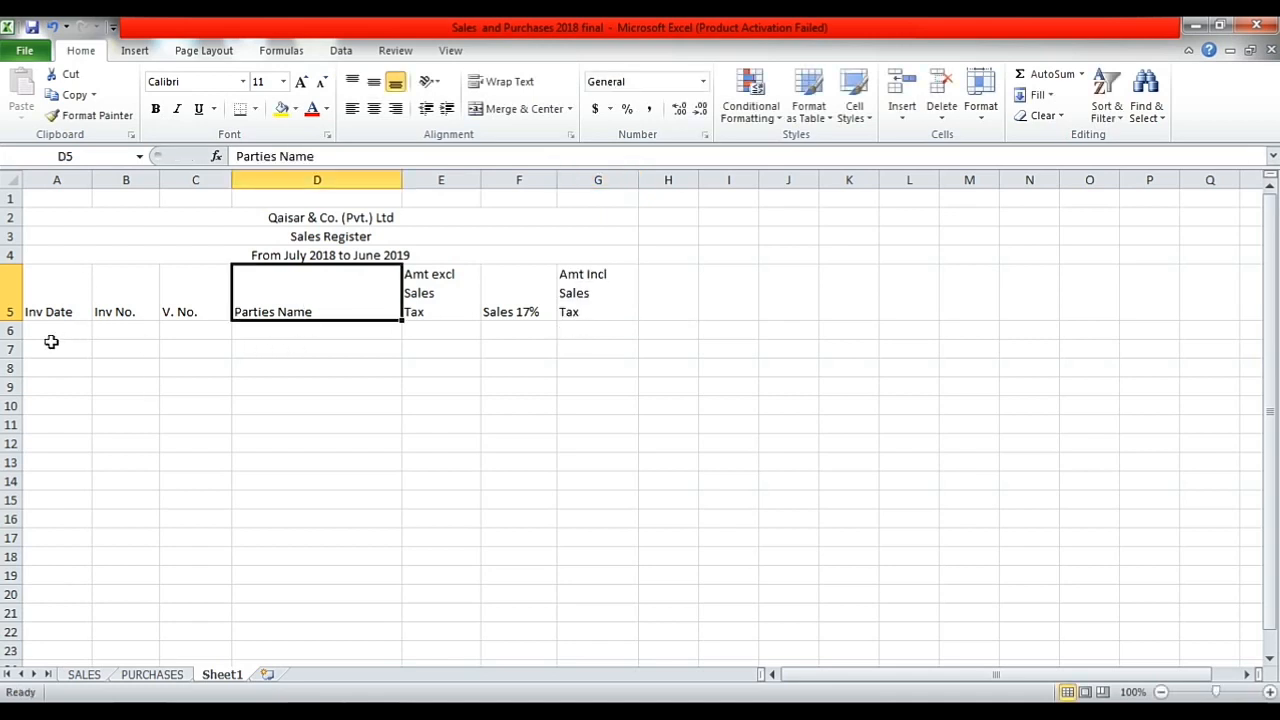
Centre the column headings in A5:G5 both horizontally and vertically
drag(51, 292, 610, 272)
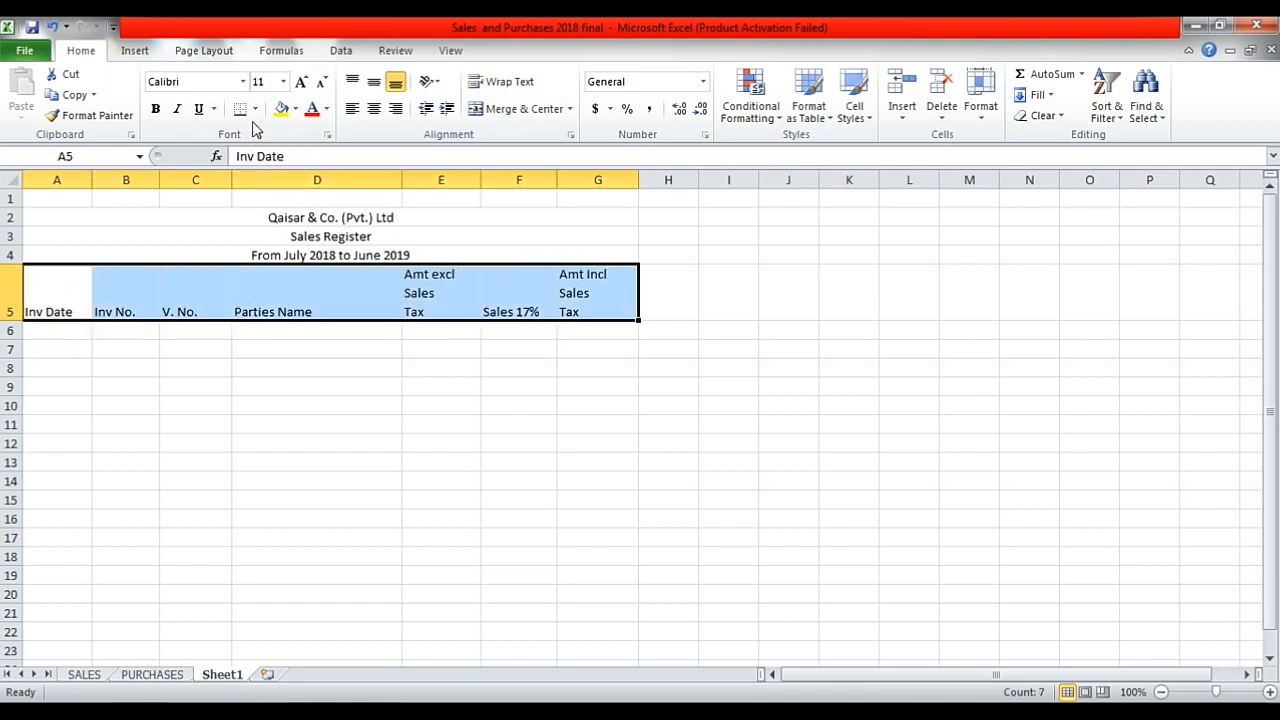
click(373, 109)
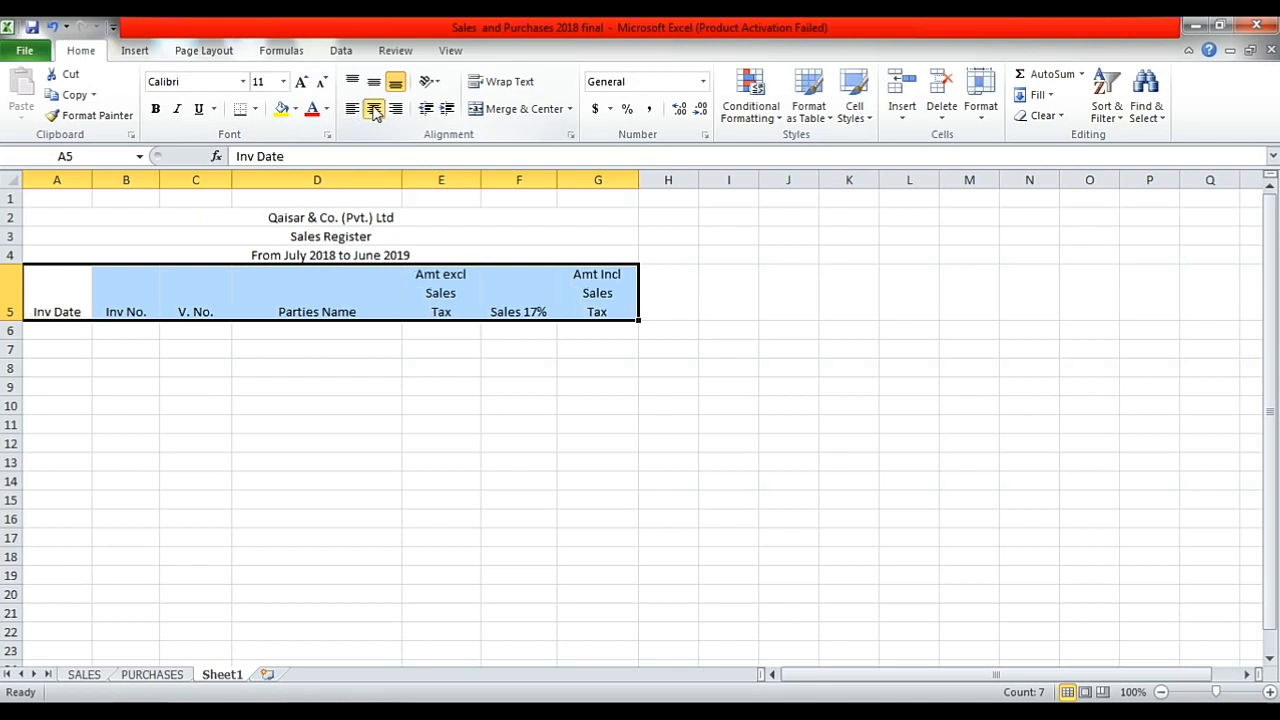
click(373, 81)
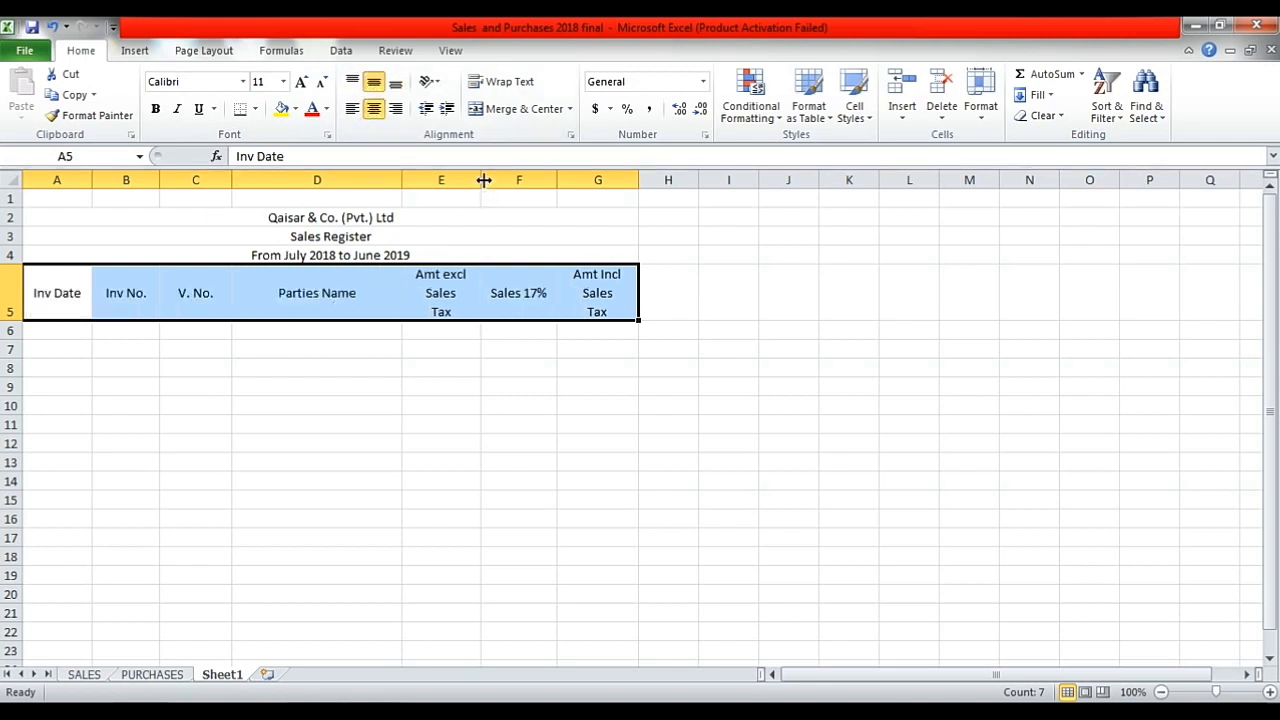
Widen columns E, F and G slightly until the headings in E5 and G5 each fit on two lines
drag(484, 180, 487, 180)
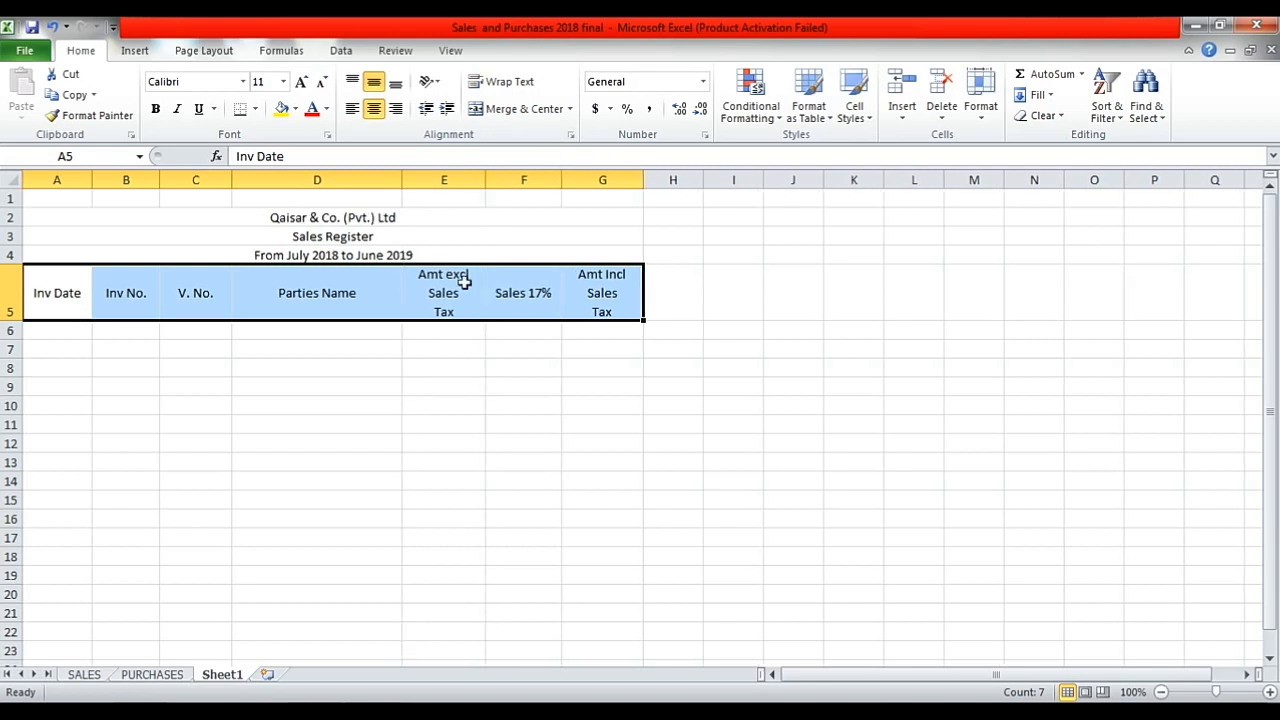
click(468, 293)
double_click(432, 297)
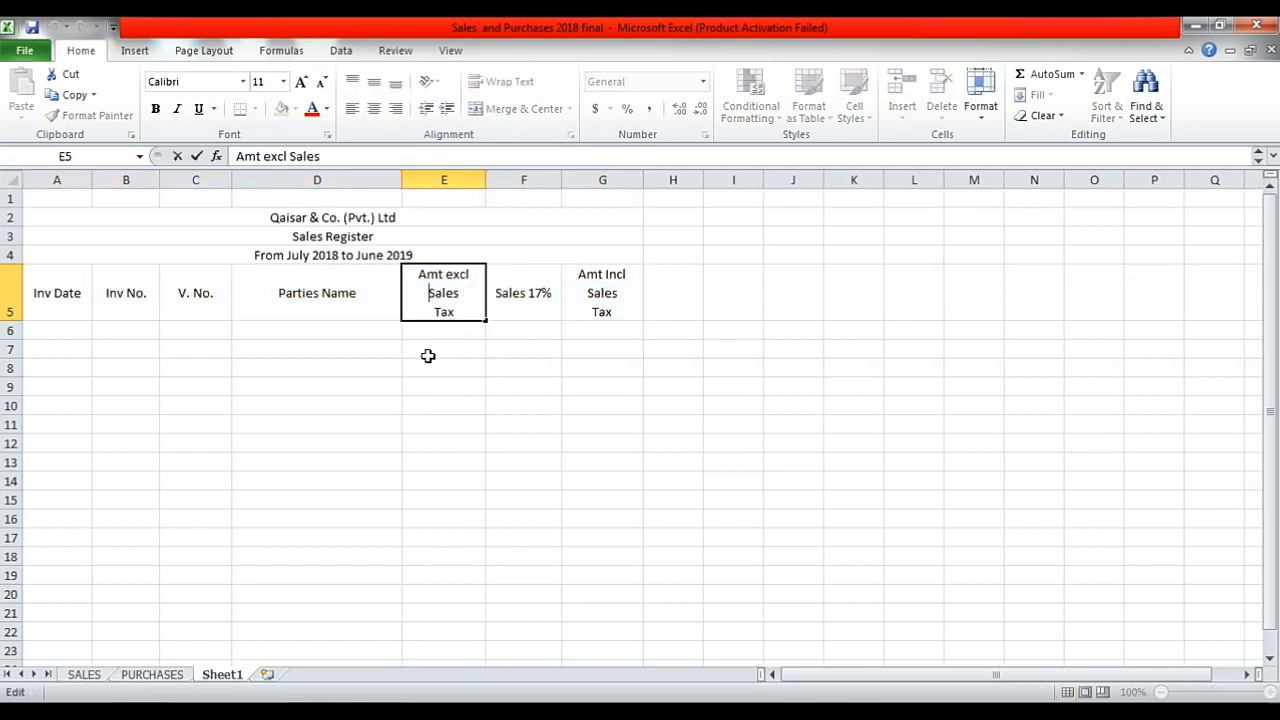
key(BackSpace)
click(558, 384)
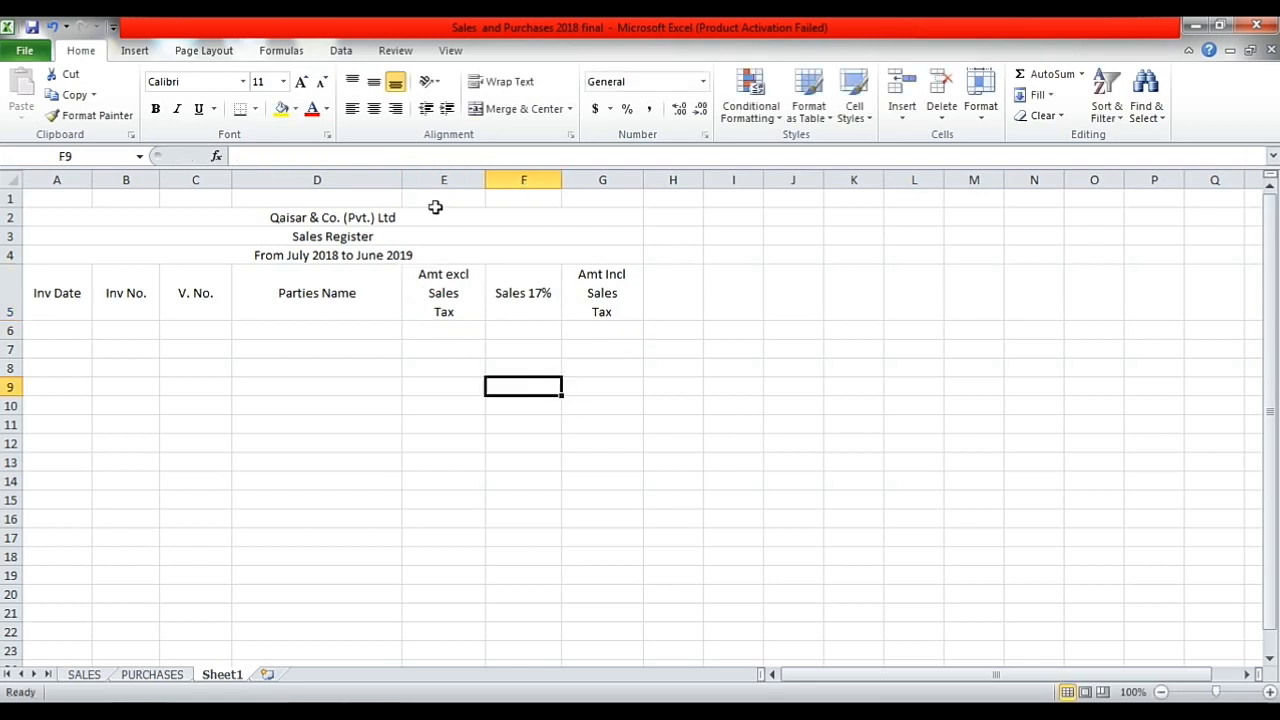
drag(486, 179, 494, 180)
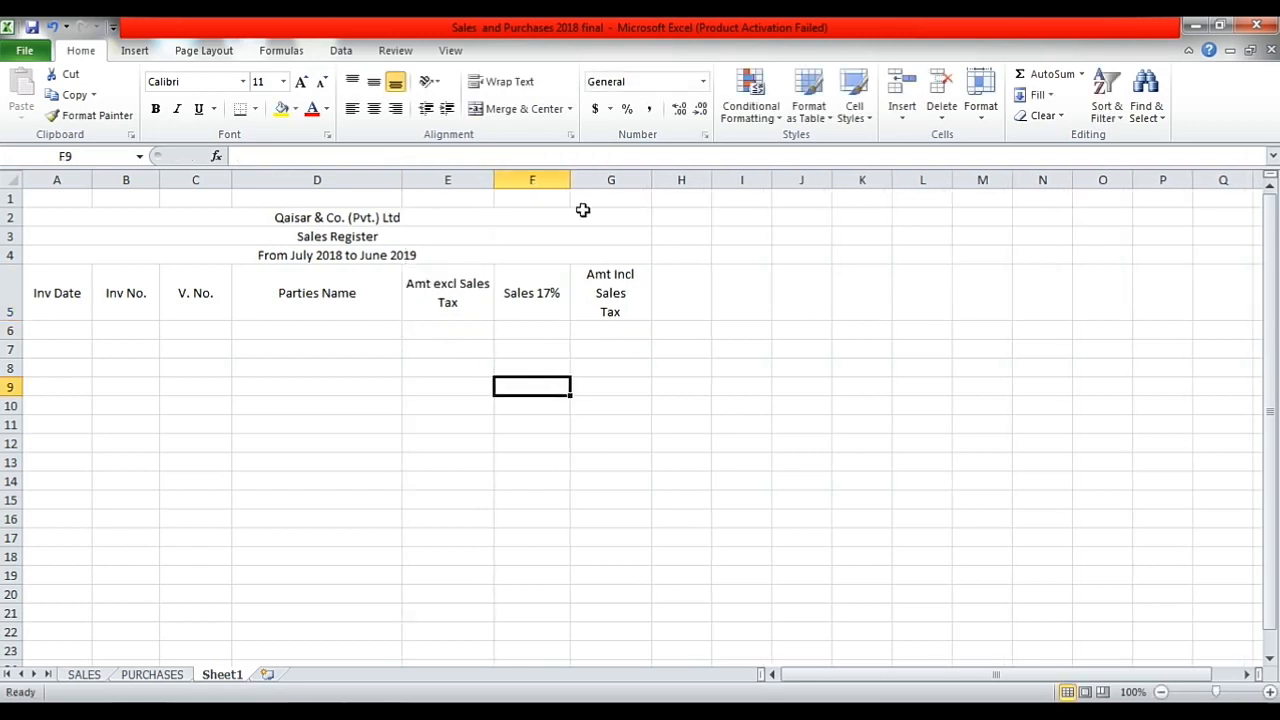
drag(571, 179, 576, 179)
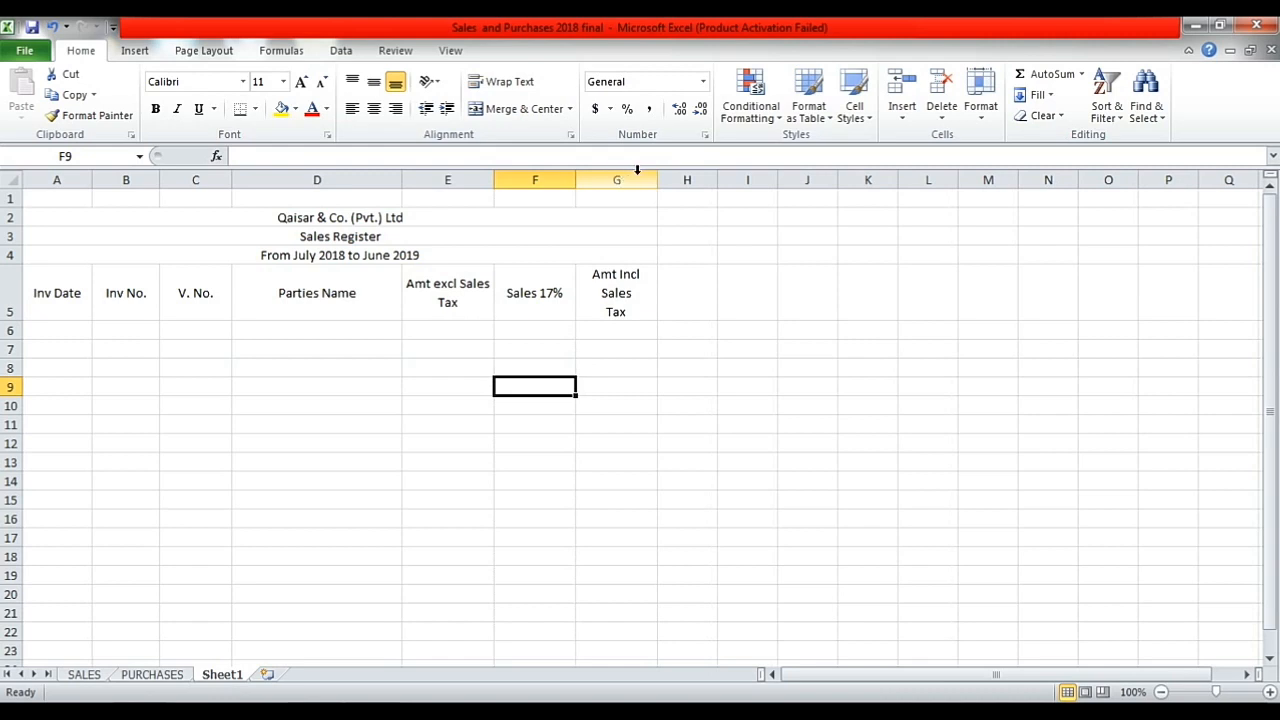
drag(660, 179, 662, 179)
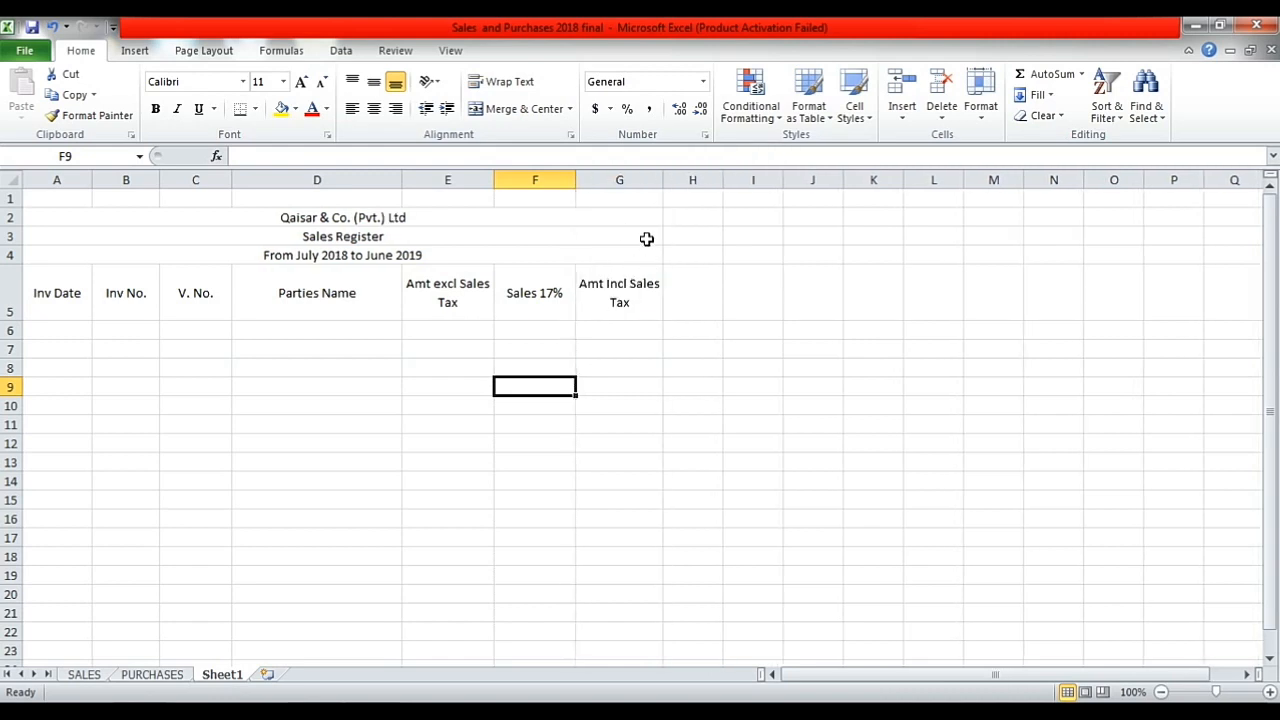
Apply all borders to the heading cells A5:G5
click(90, 290)
drag(90, 290, 638, 283)
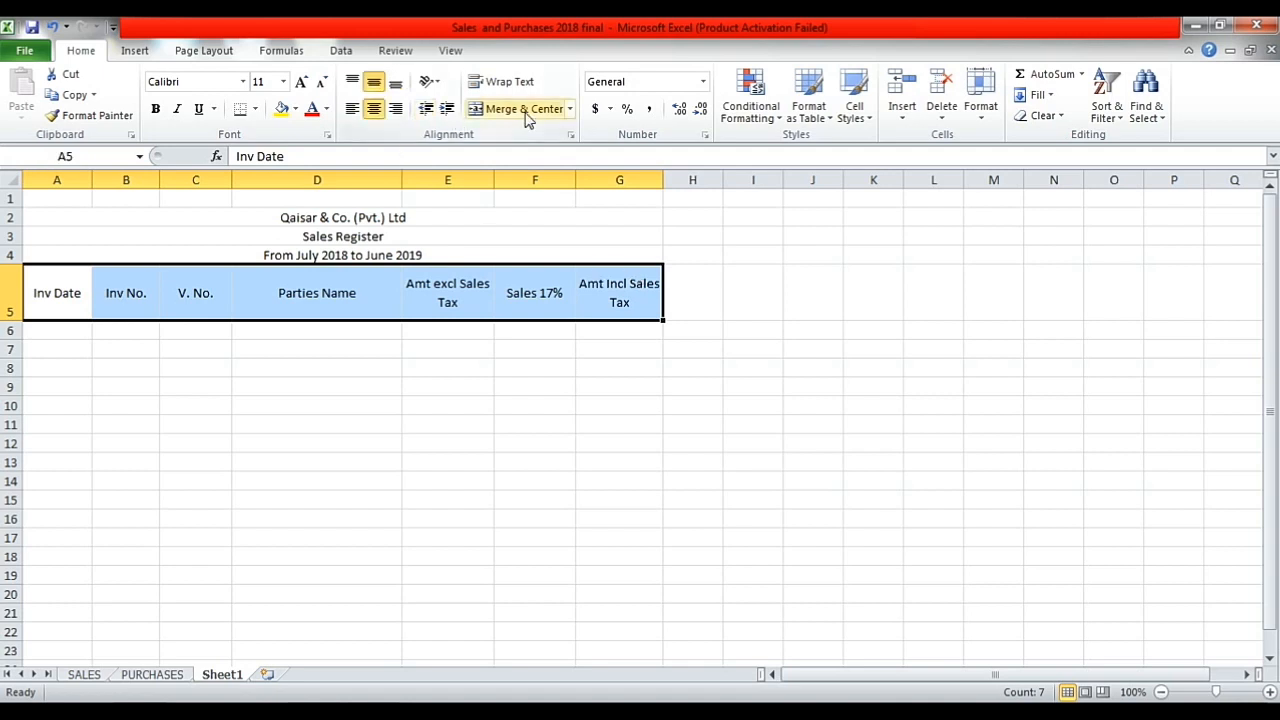
click(255, 109)
click(250, 262)
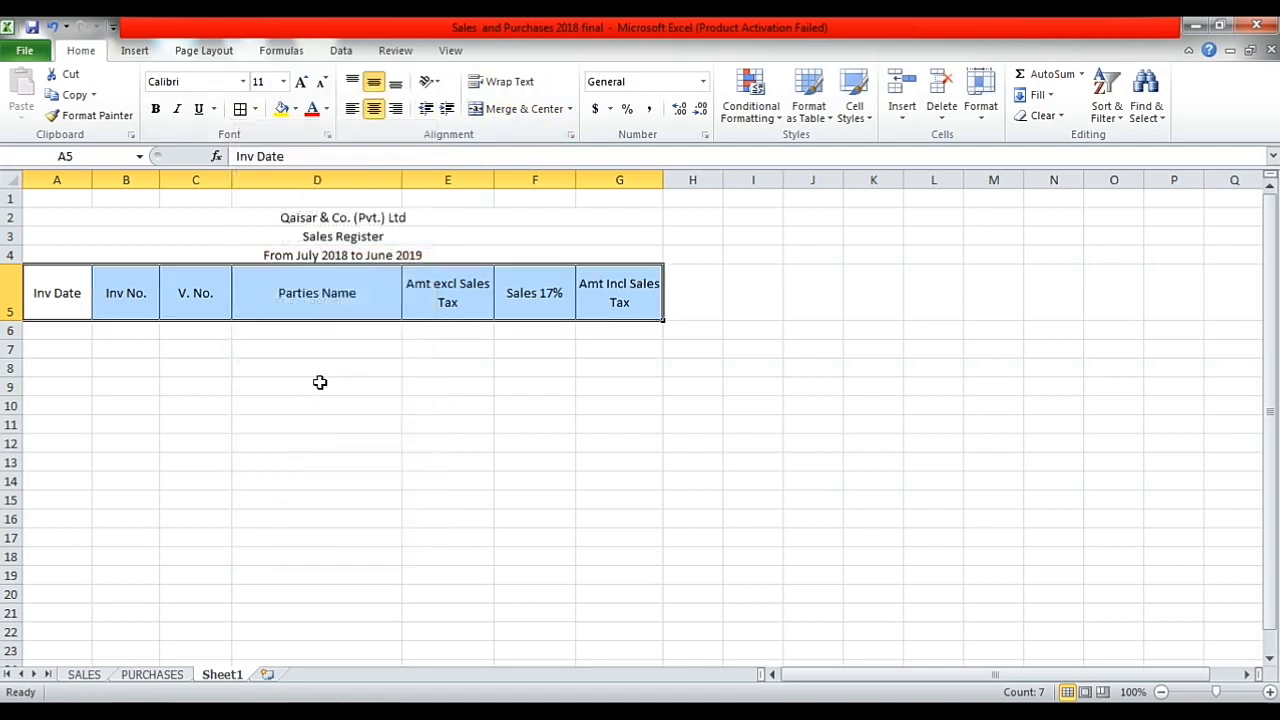
click(310, 386)
Apply the same all-borders grid to the whole register range A5:G22
drag(79, 287, 597, 627)
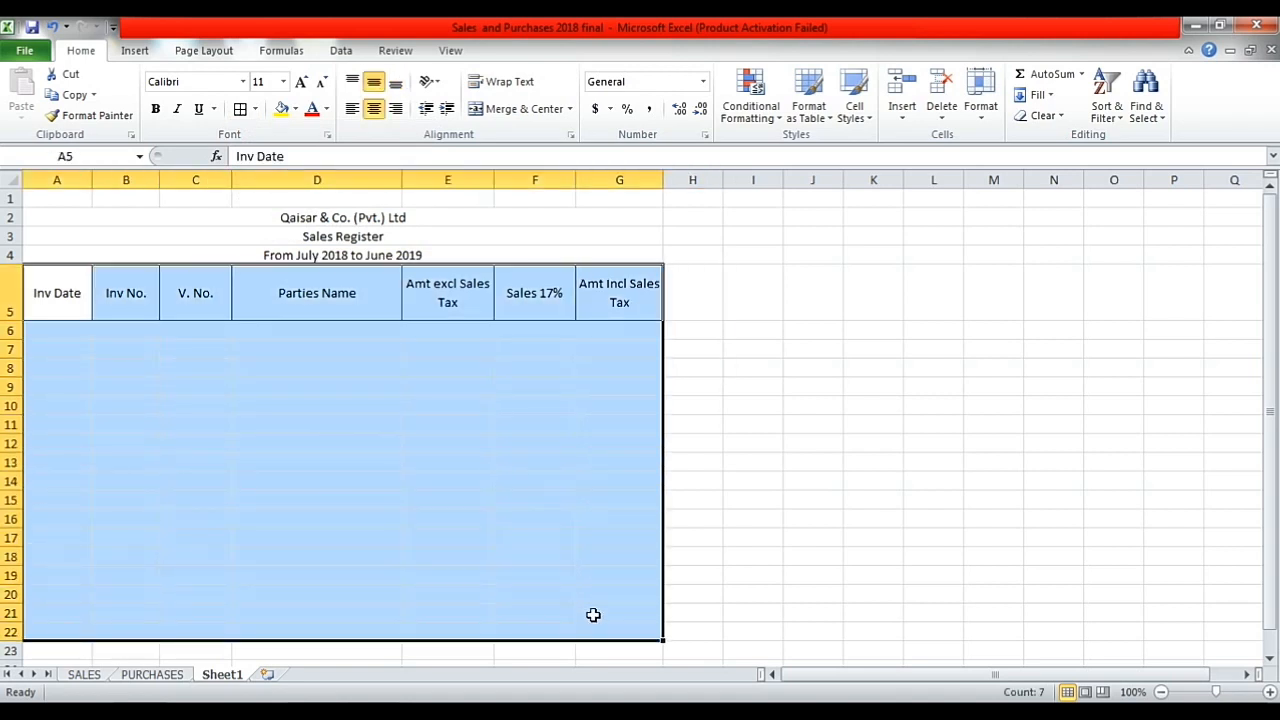
click(241, 110)
click(320, 368)
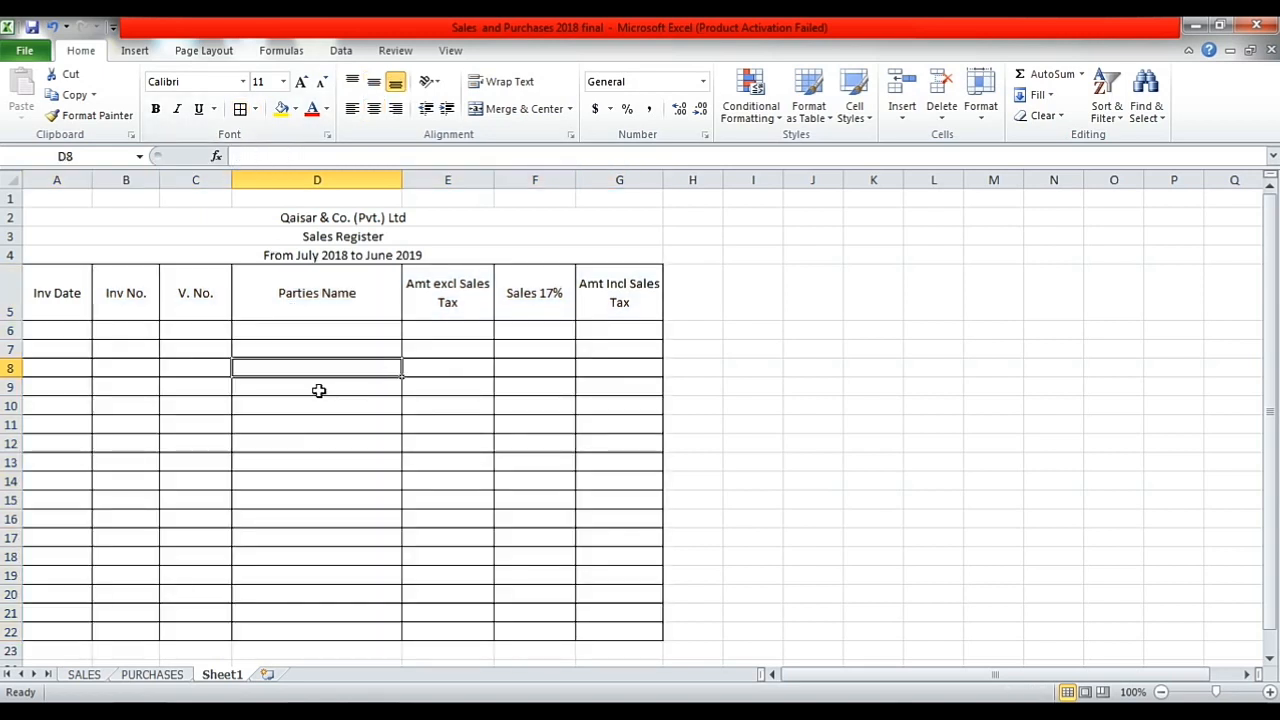
scroll(256, 465, down, 3)
scroll(256, 465, up, 3)
Merge and centre cells A22:D22 and enter the label "Total Sales Amount" in them
drag(44, 632, 345, 627)
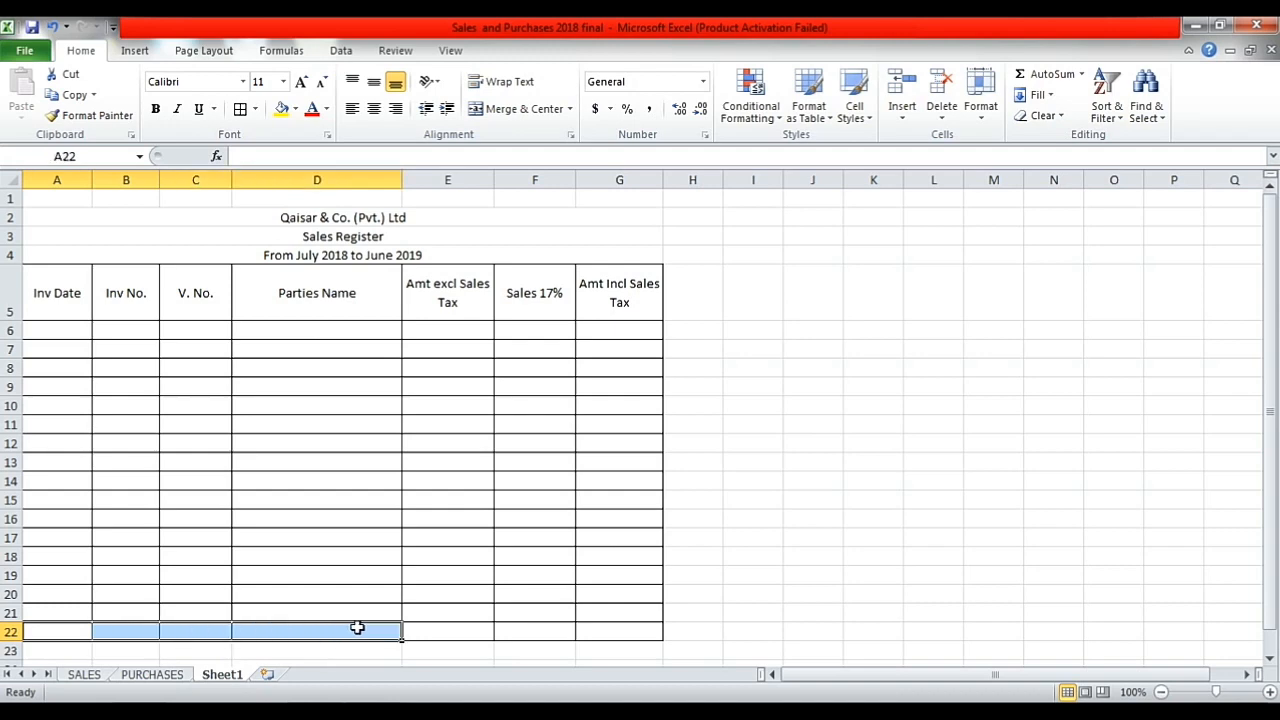
click(481, 110)
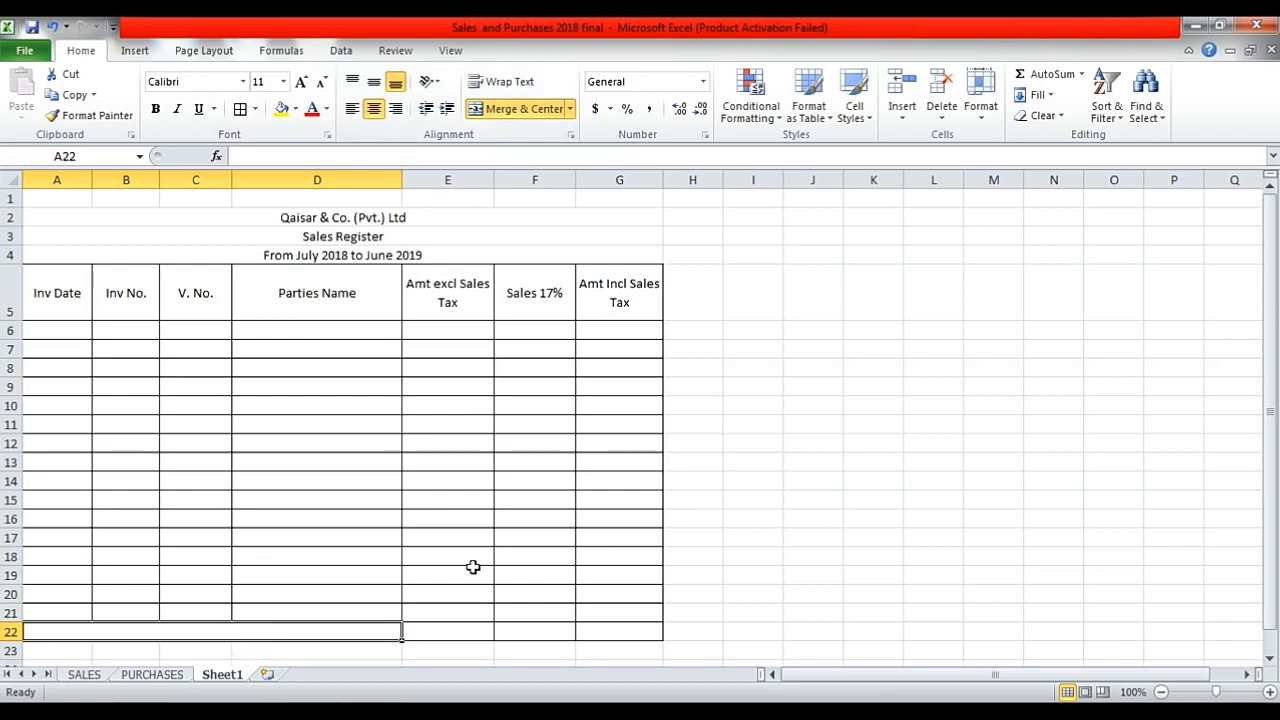
text(Tota)
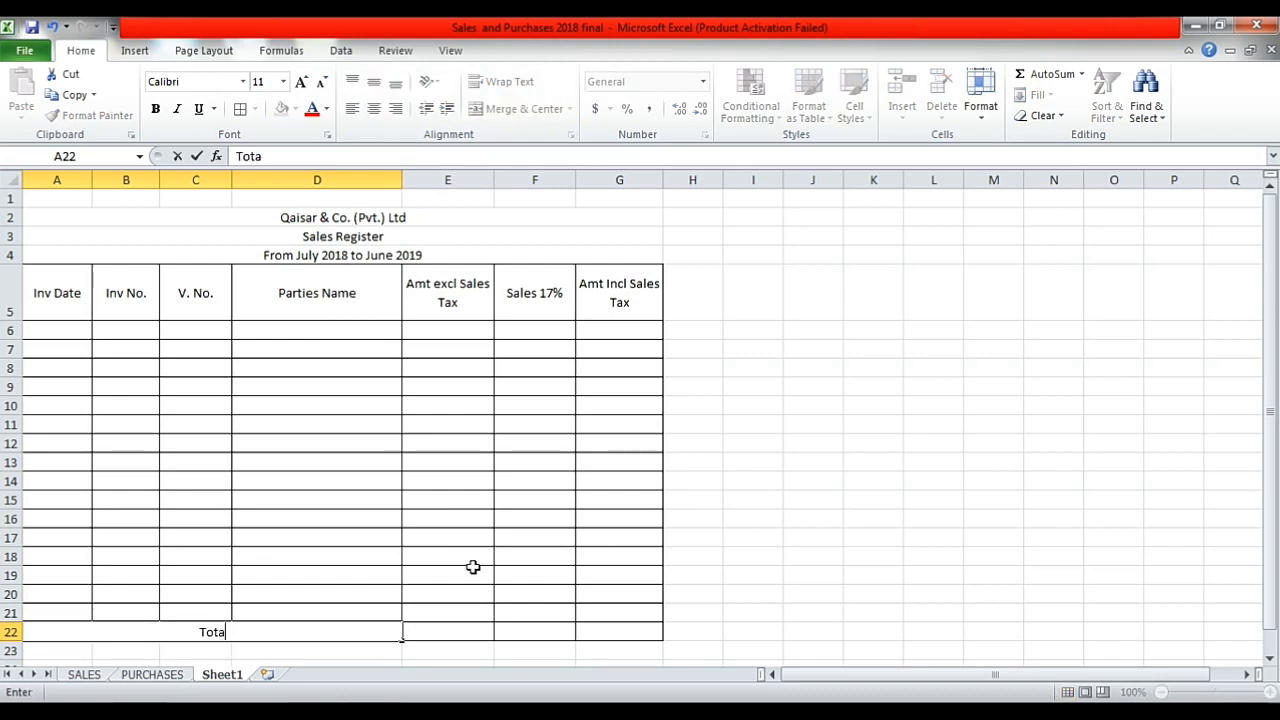
text(l Sales Amount)
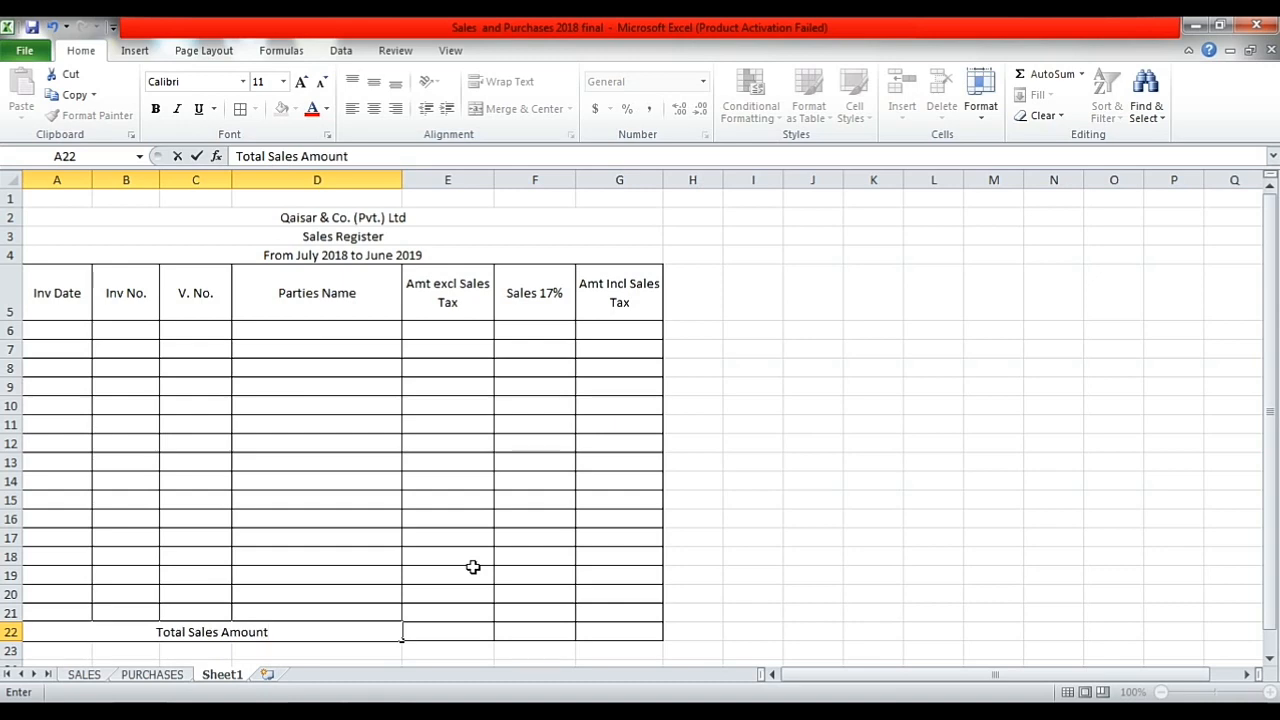
click(456, 514)
Make the column headings in A5:G5 bold with font size 12, keeping them centred
drag(46, 290, 648, 287)
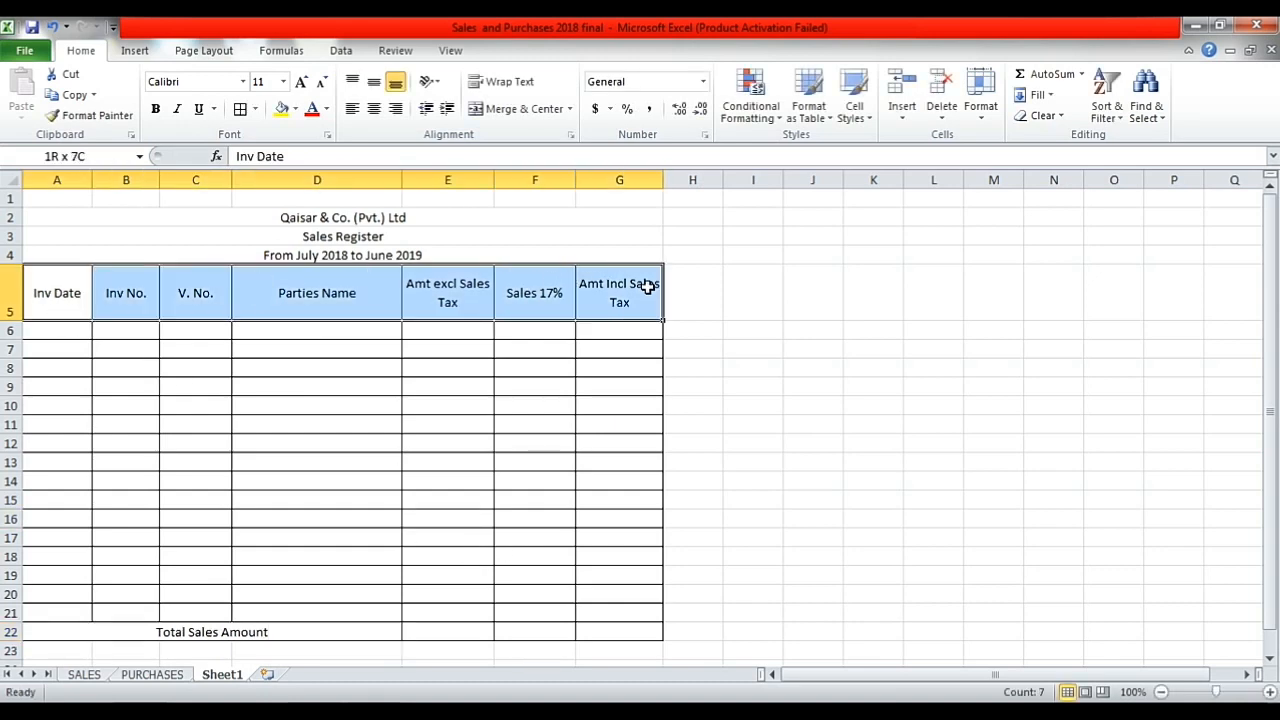
click(373, 81)
click(373, 108)
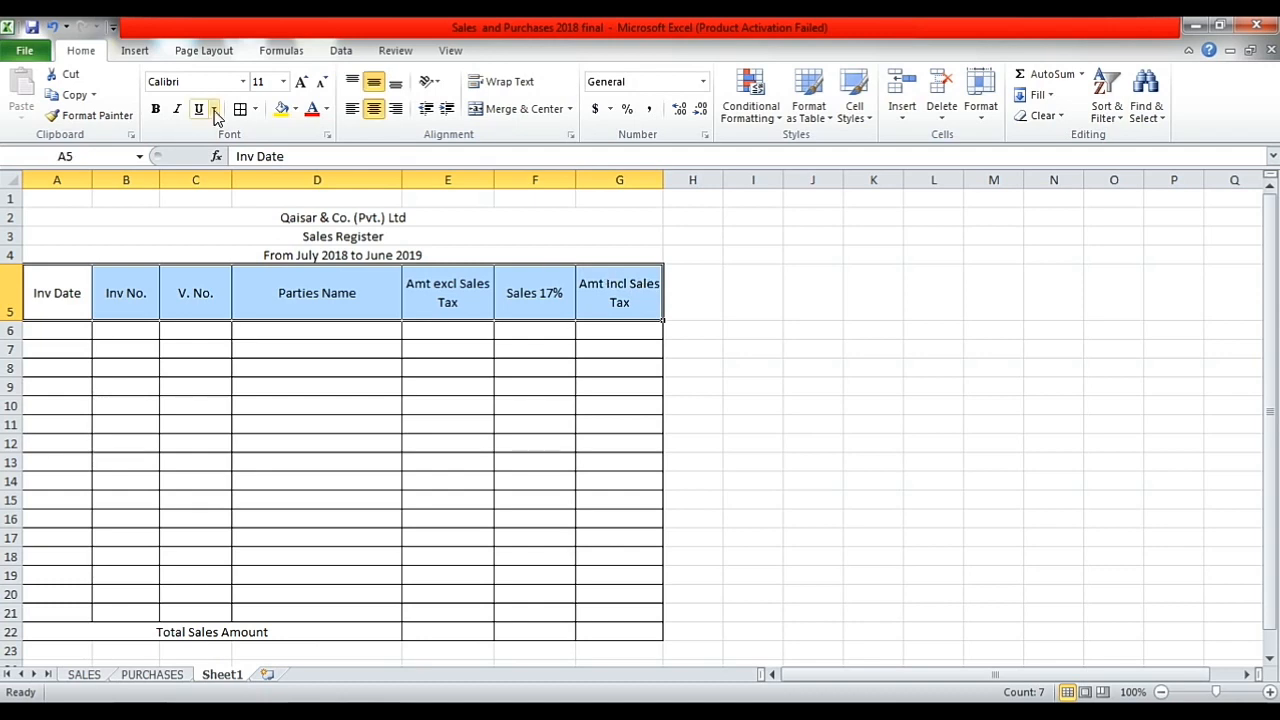
click(154, 110)
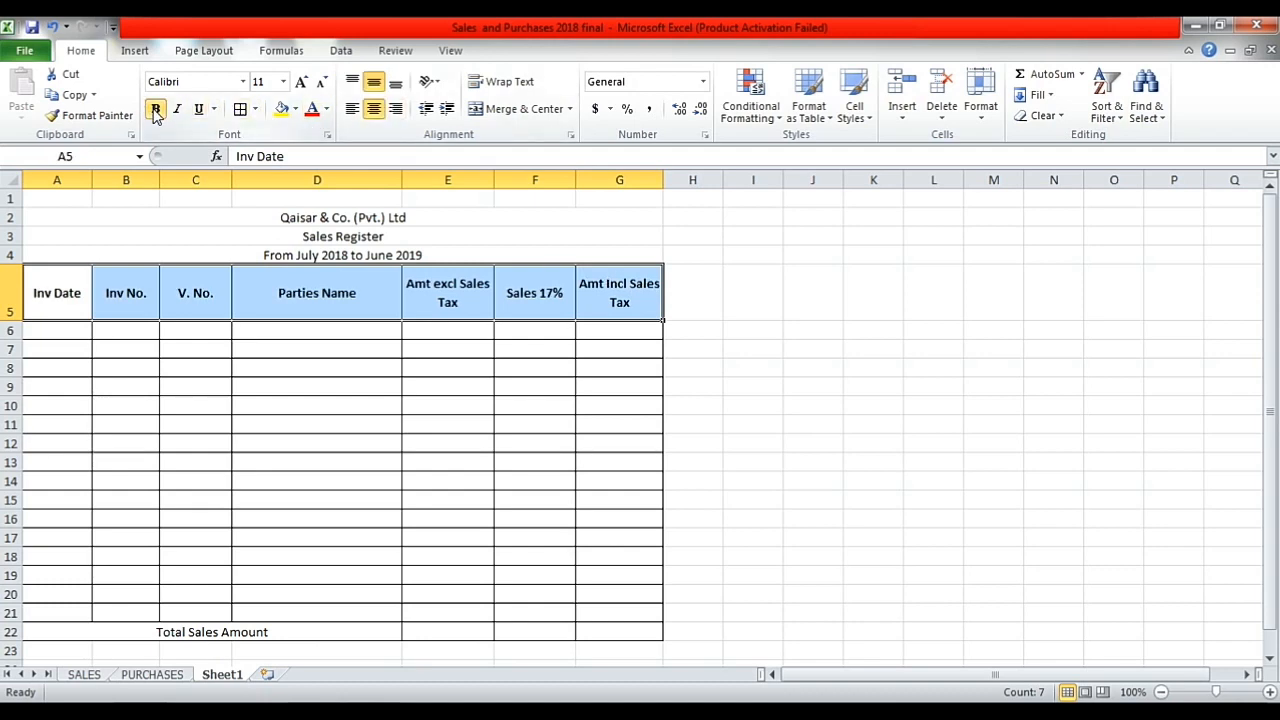
click(283, 82)
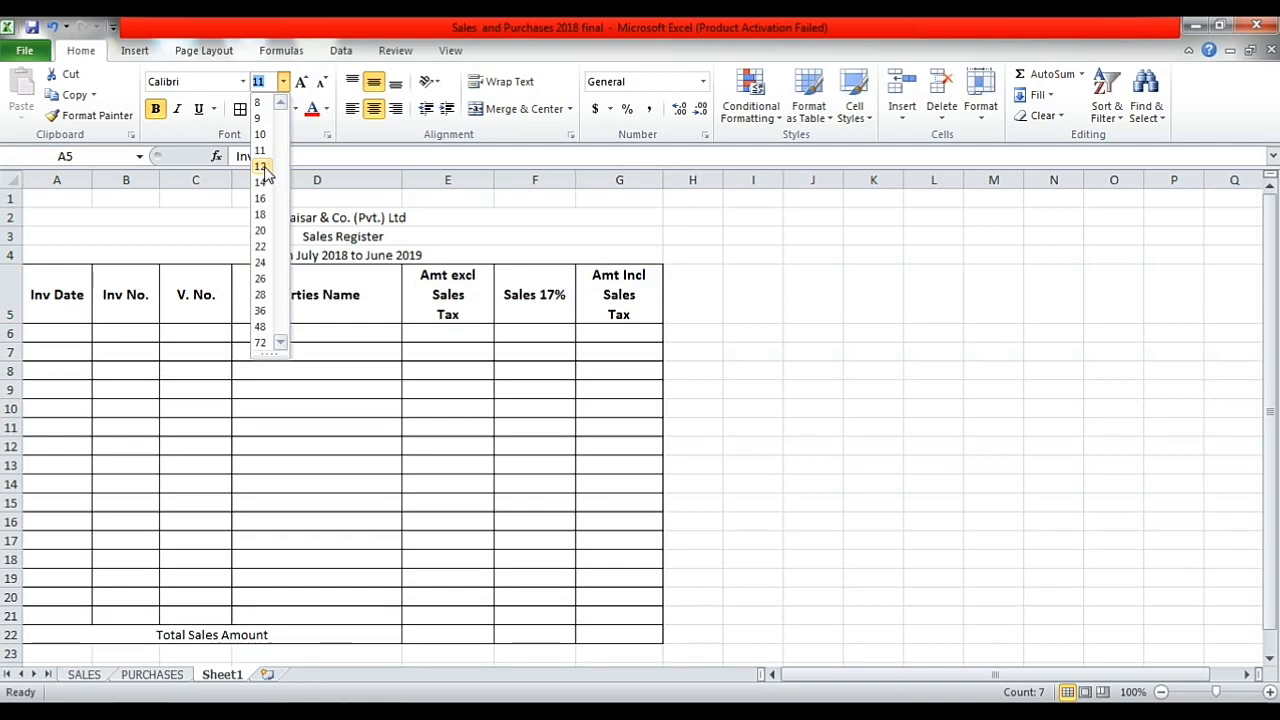
click(262, 167)
Widen columns E and G until their enlarged headings fit on two lines
drag(493, 180, 510, 180)
drag(680, 180, 700, 184)
click(371, 302)
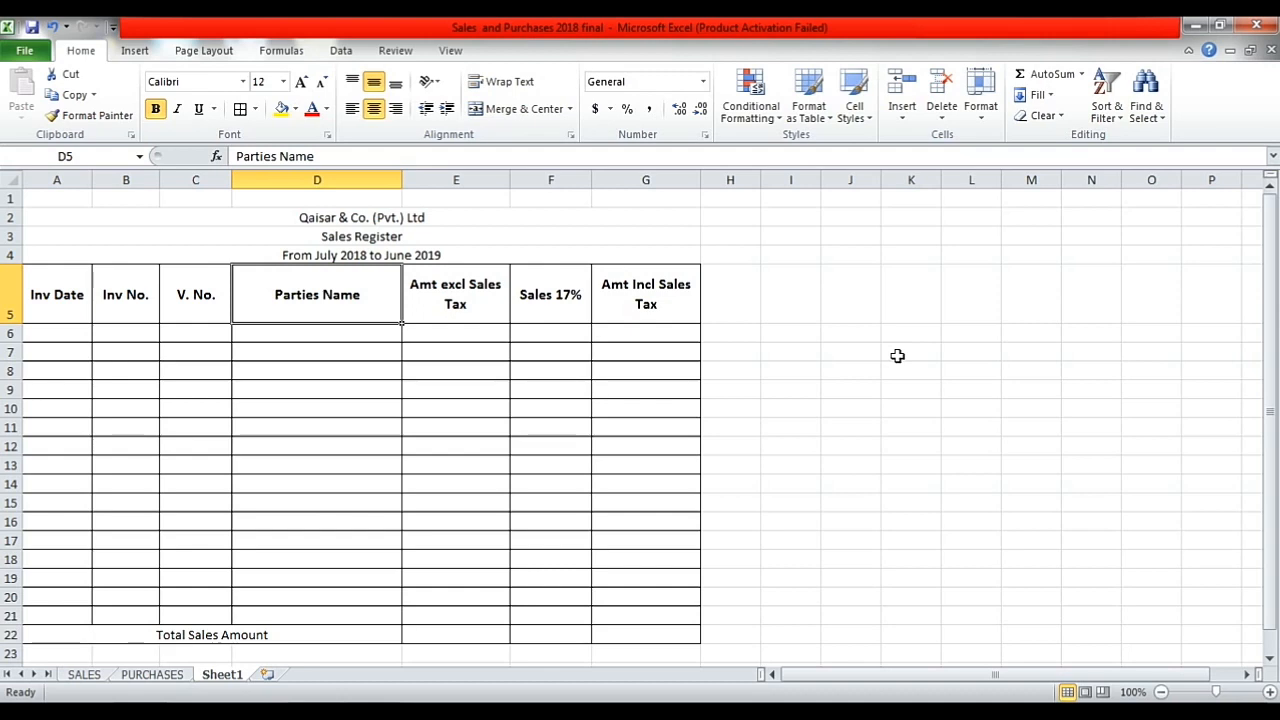
Enter the invoice date 1.7.2018 in A6 and the invoice number 01 in B6
click(42, 337)
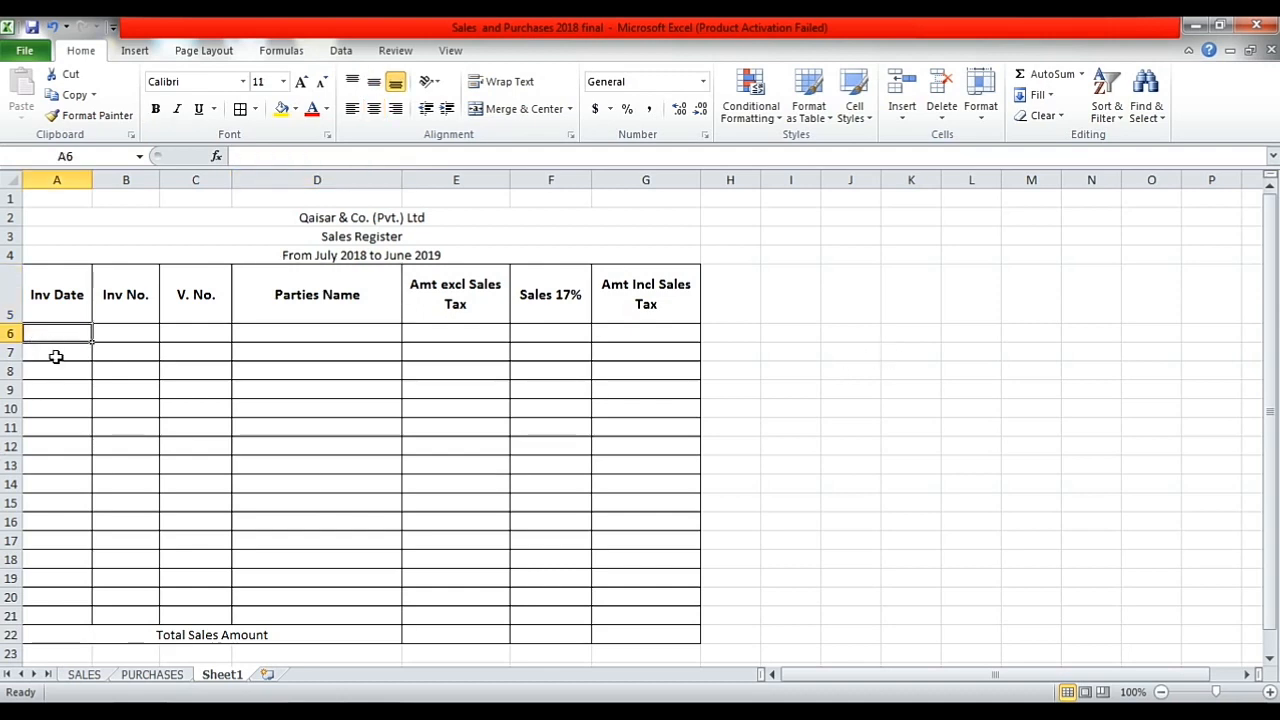
text(1)
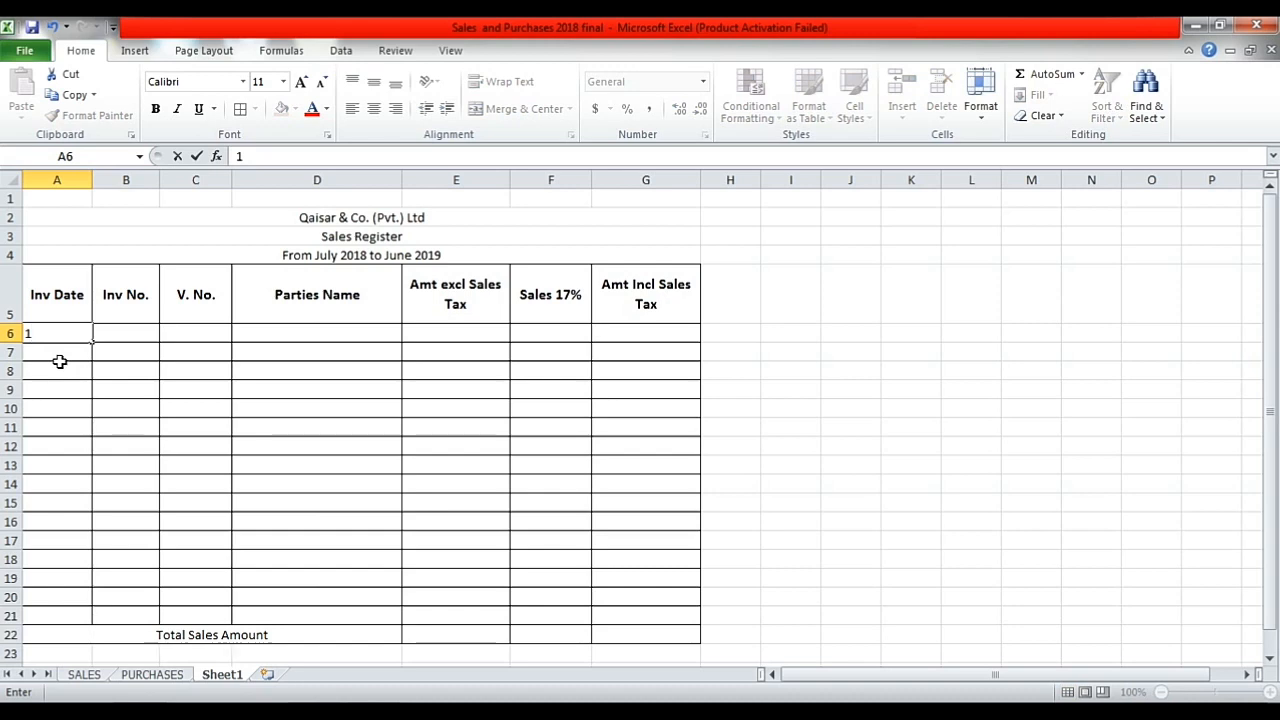
text(.7.2018)
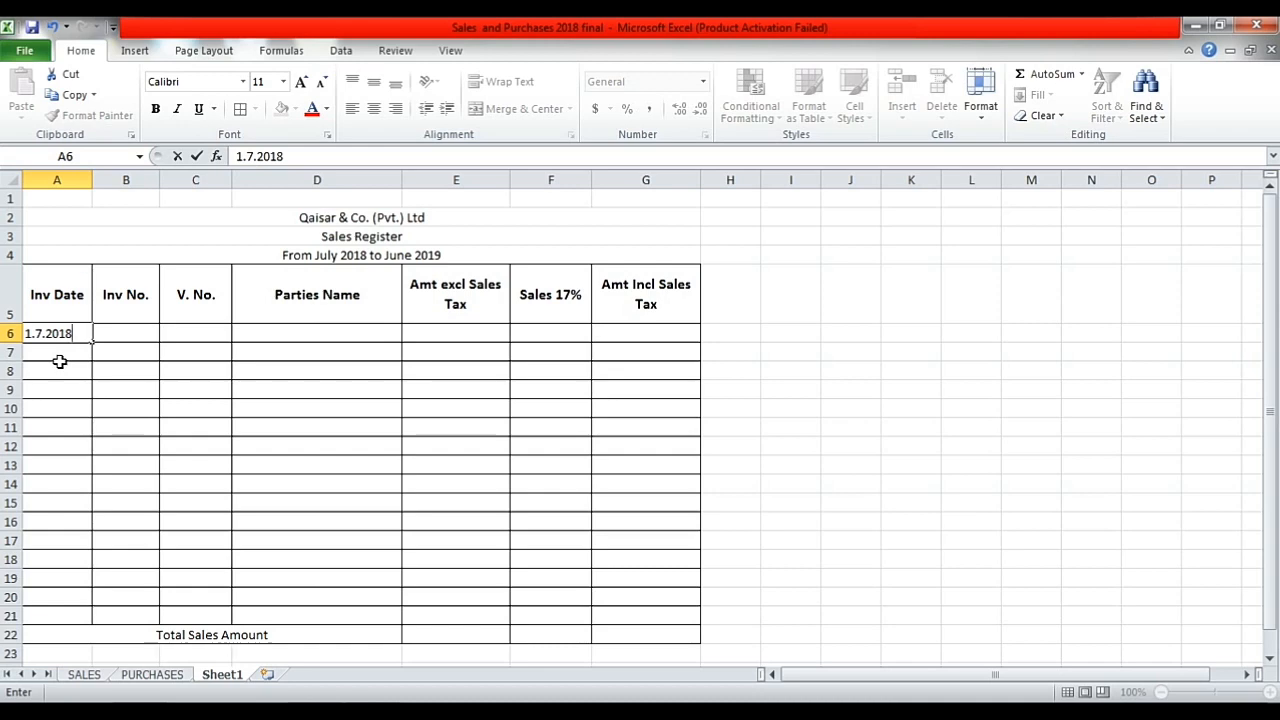
key(Tab)
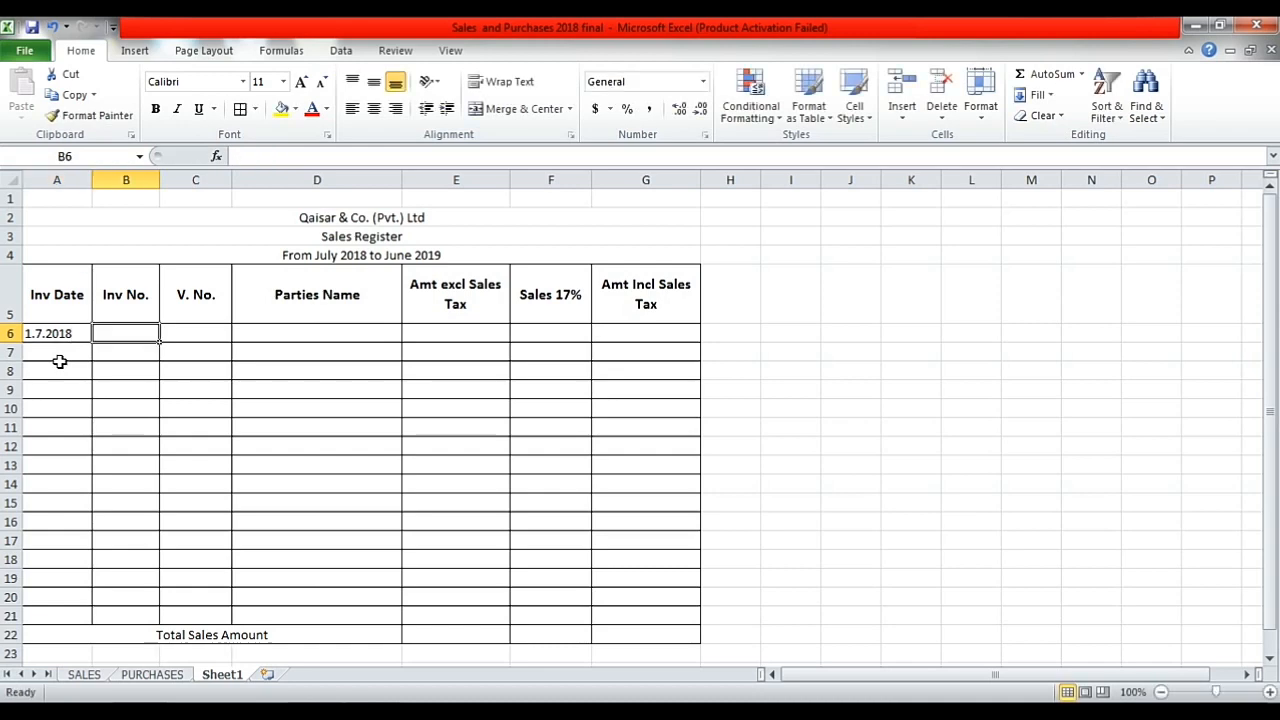
text(01)
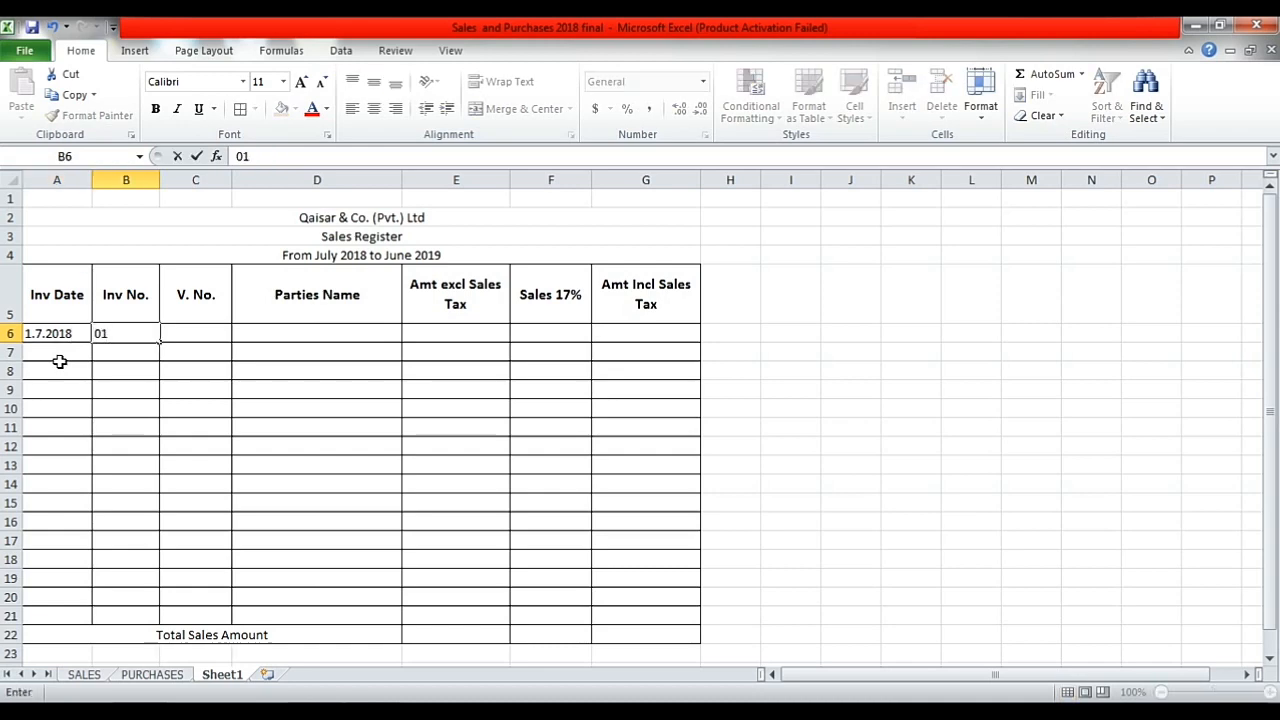
key(Tab)
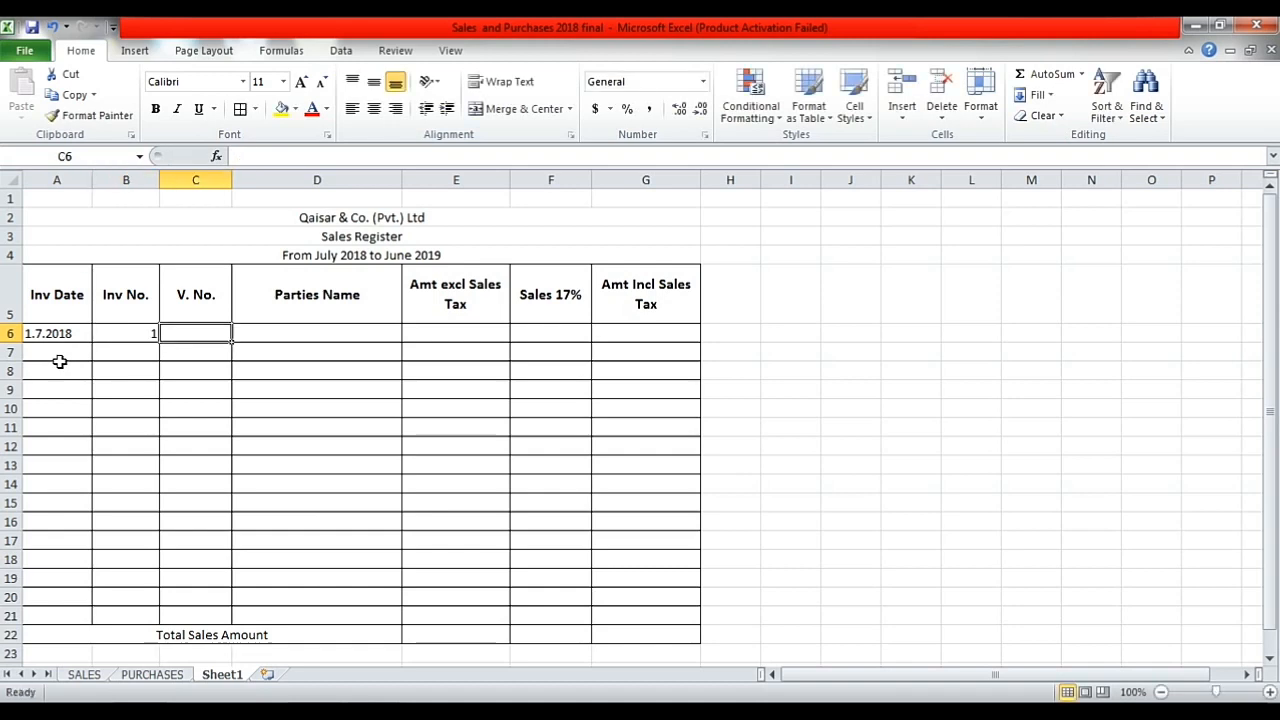
Enter 01 as the V. No. in C6 and "Asif & co" as the party name in D6
text(01)
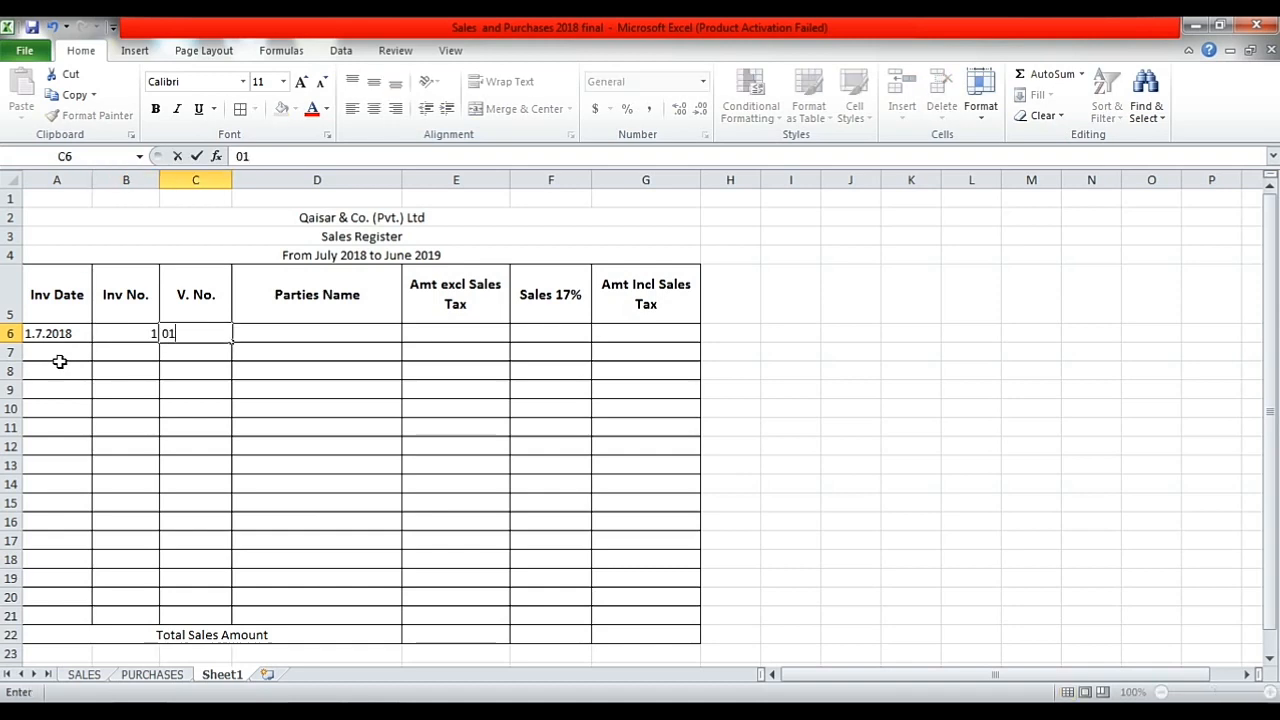
key(Tab)
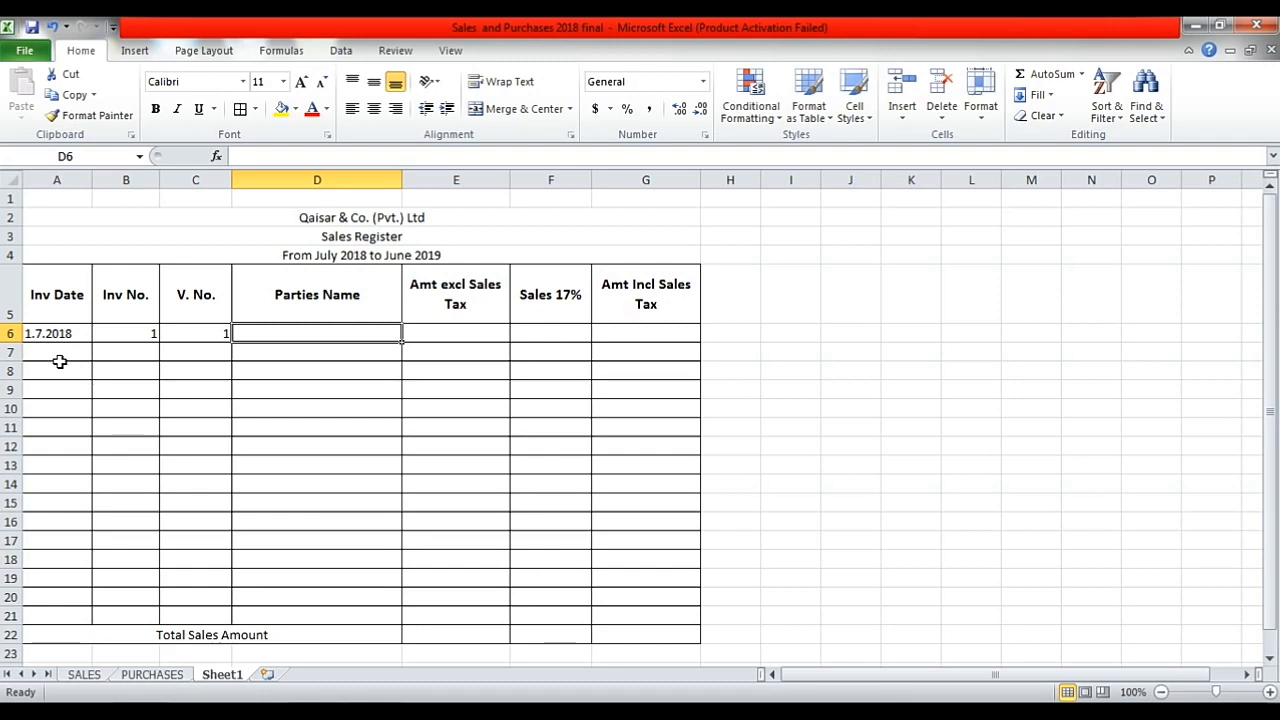
text(Asif)
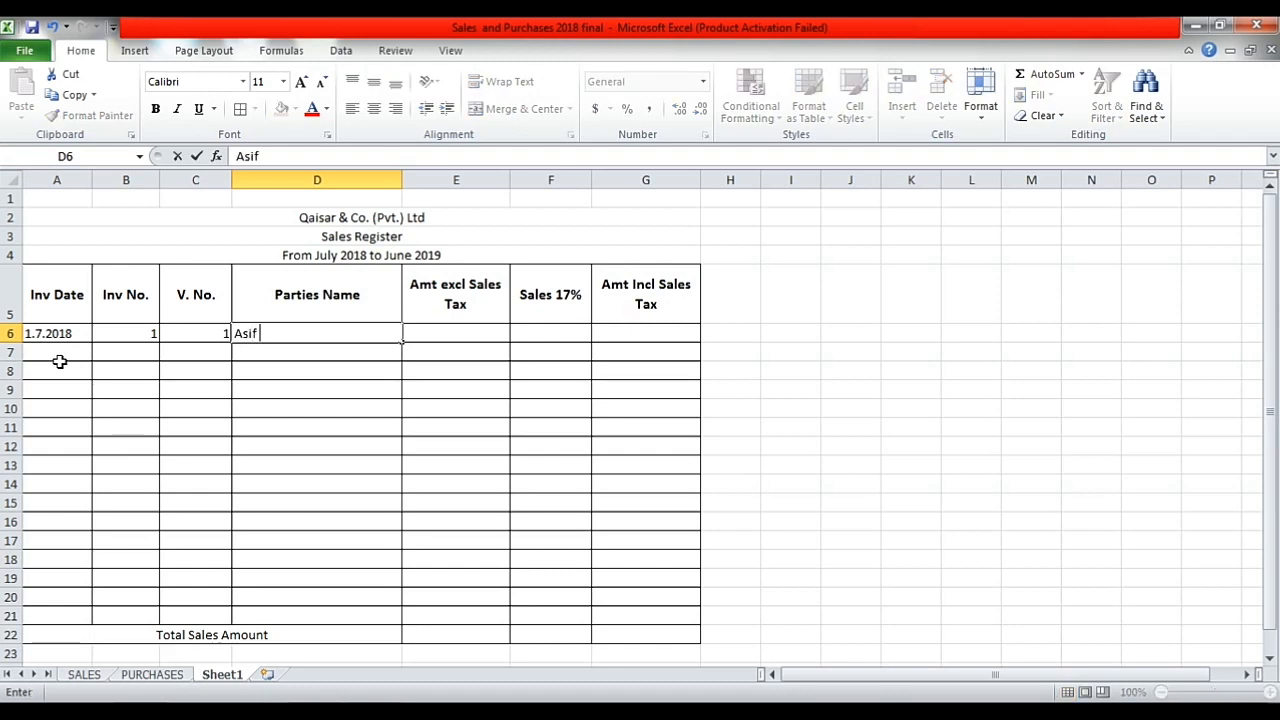
text( & co)
key(Tab)
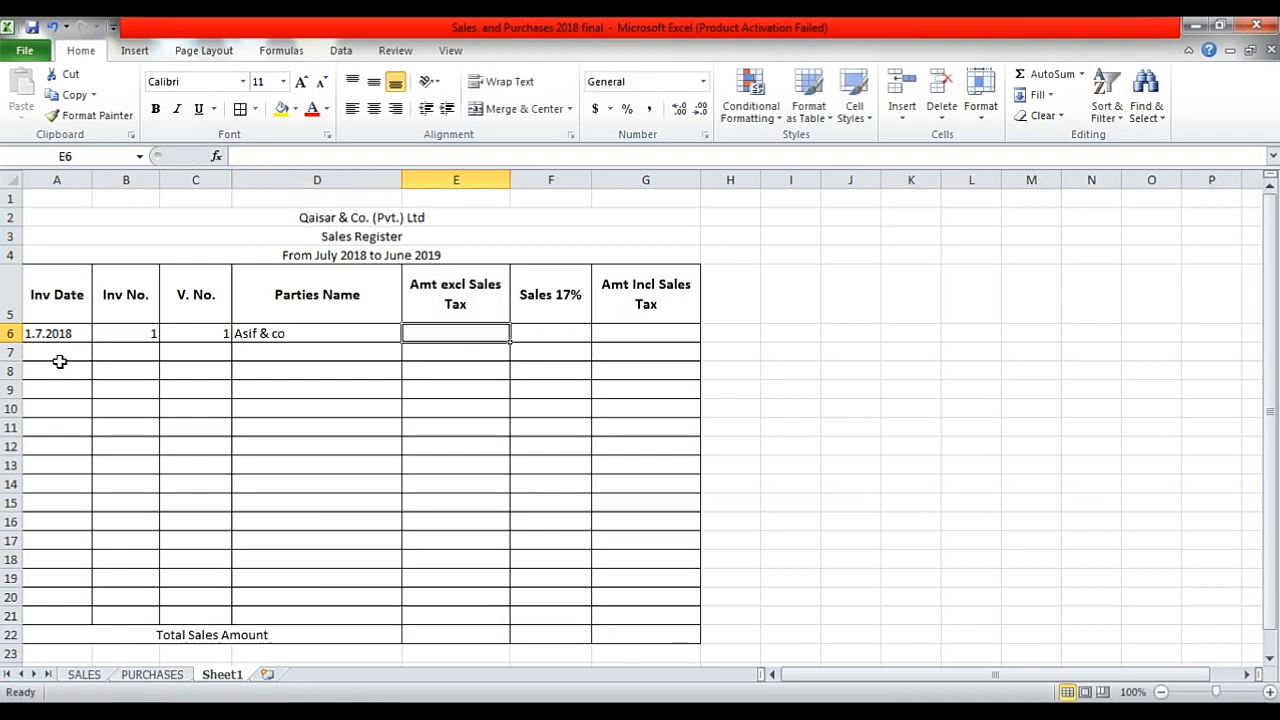
Enter 100000 in E6 as the first invoice's amount excluding sales tax
key(Down)
key(Down)
key(Down)
click(460, 328)
text(1000)
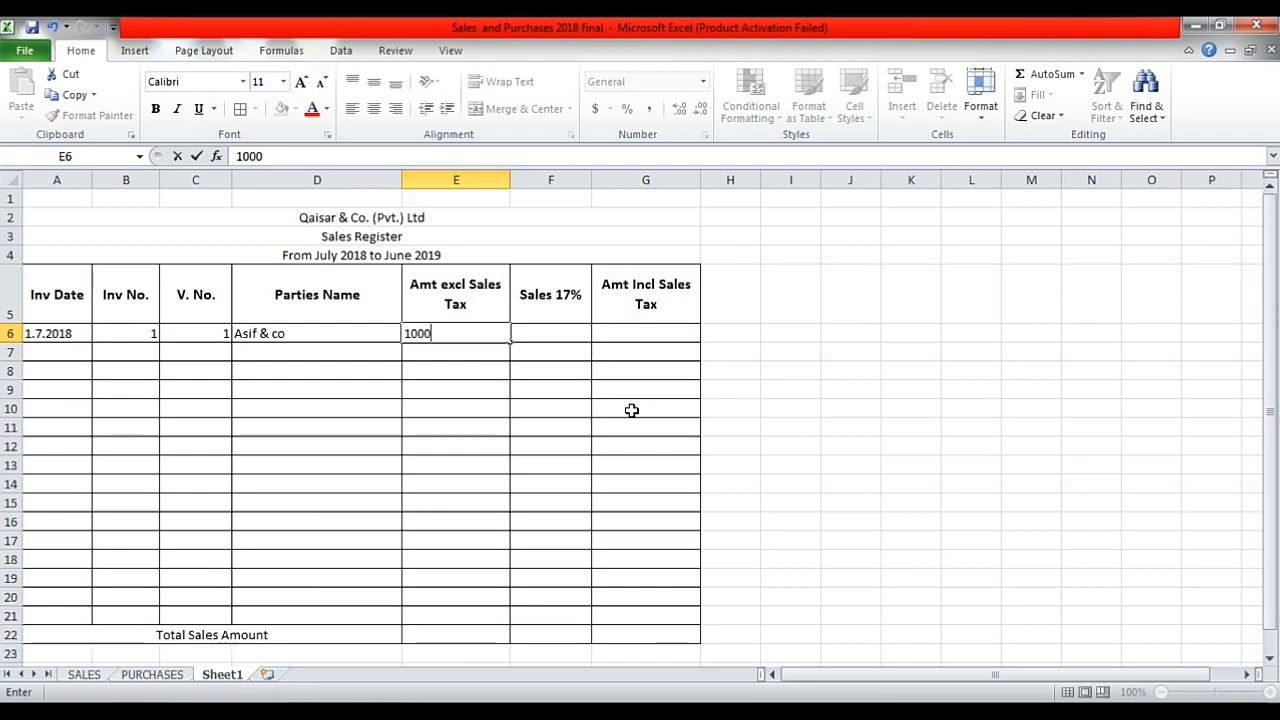
text(00)
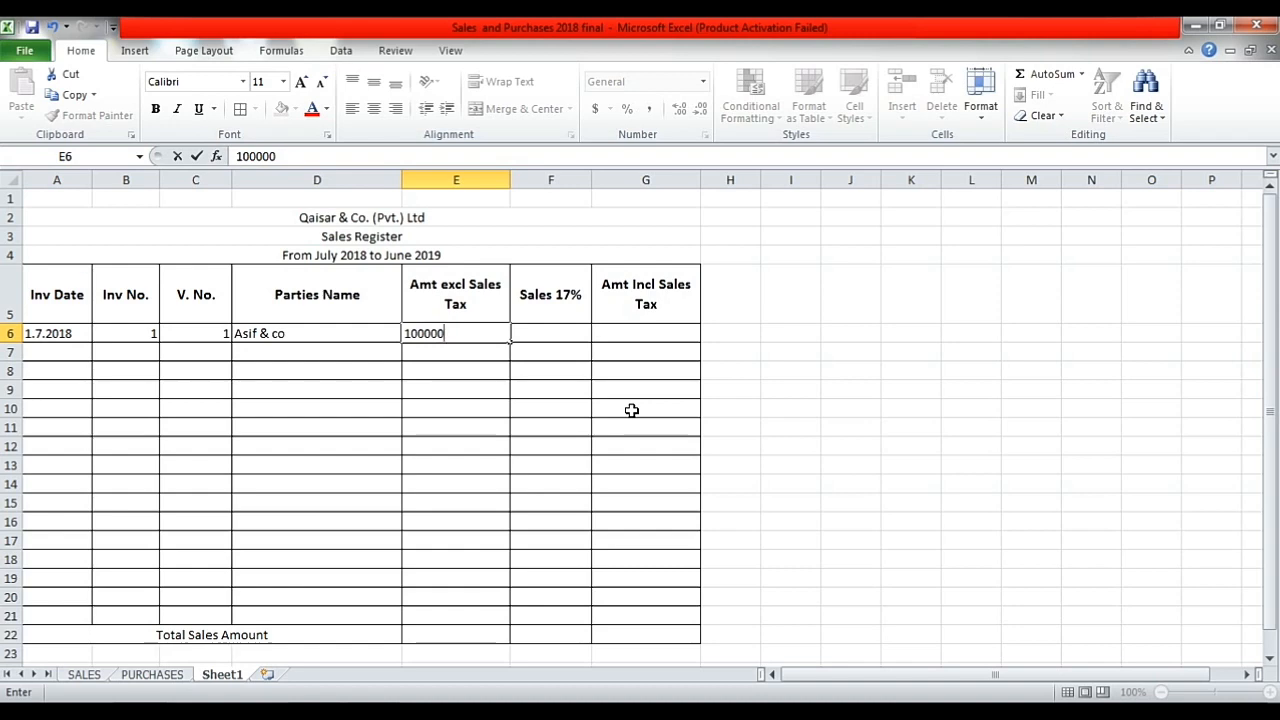
key(Tab)
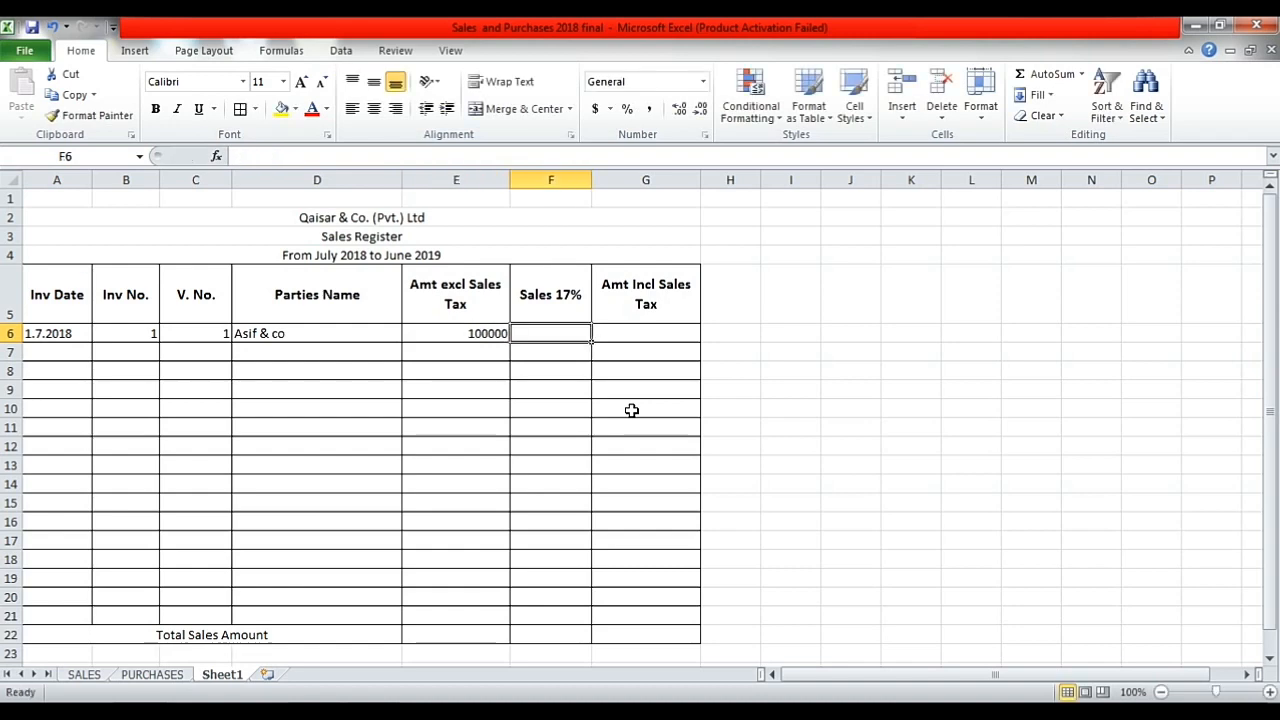
Calculate the first invoice's sales tax in F6 with the formula =E6*17%
text(=)
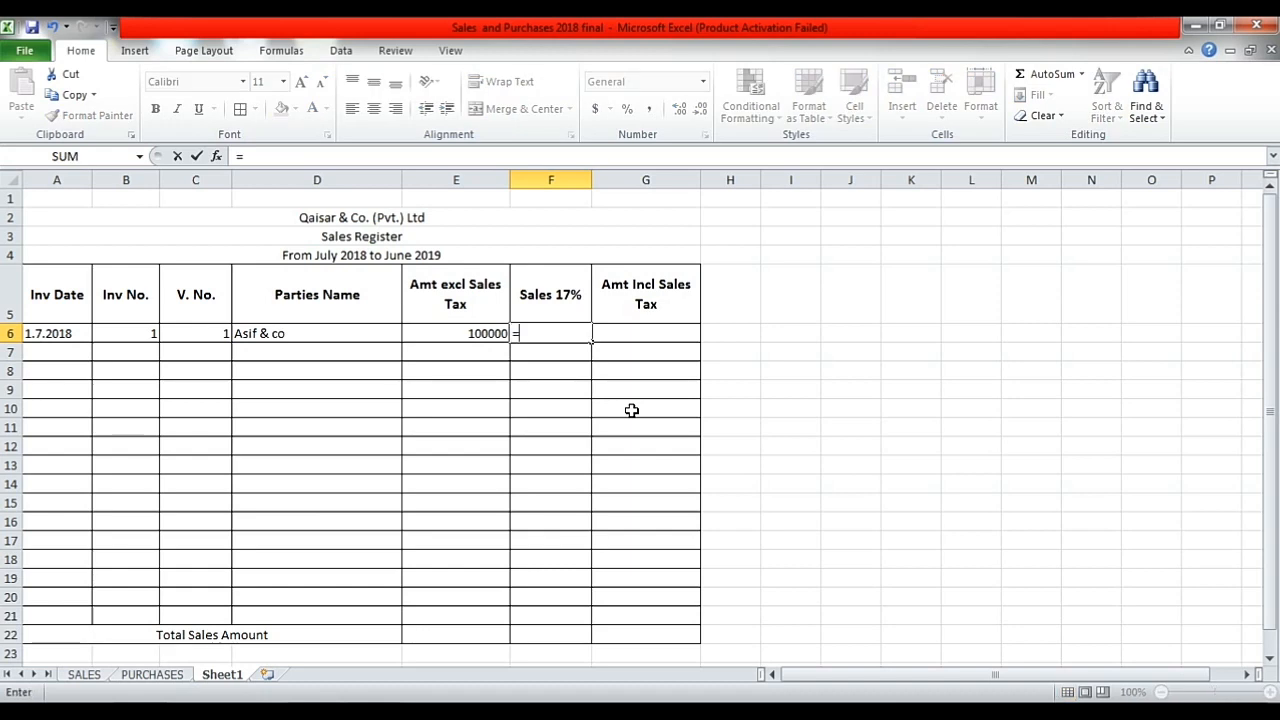
click(484, 334)
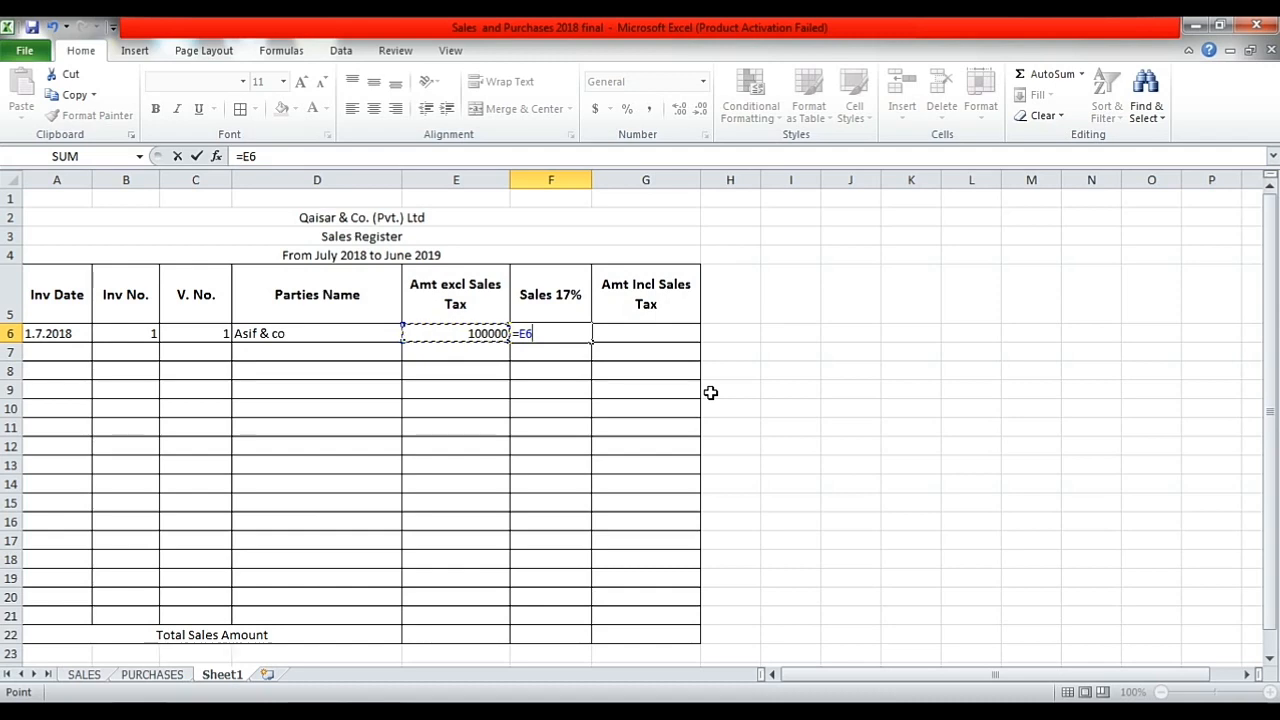
text(*17%)
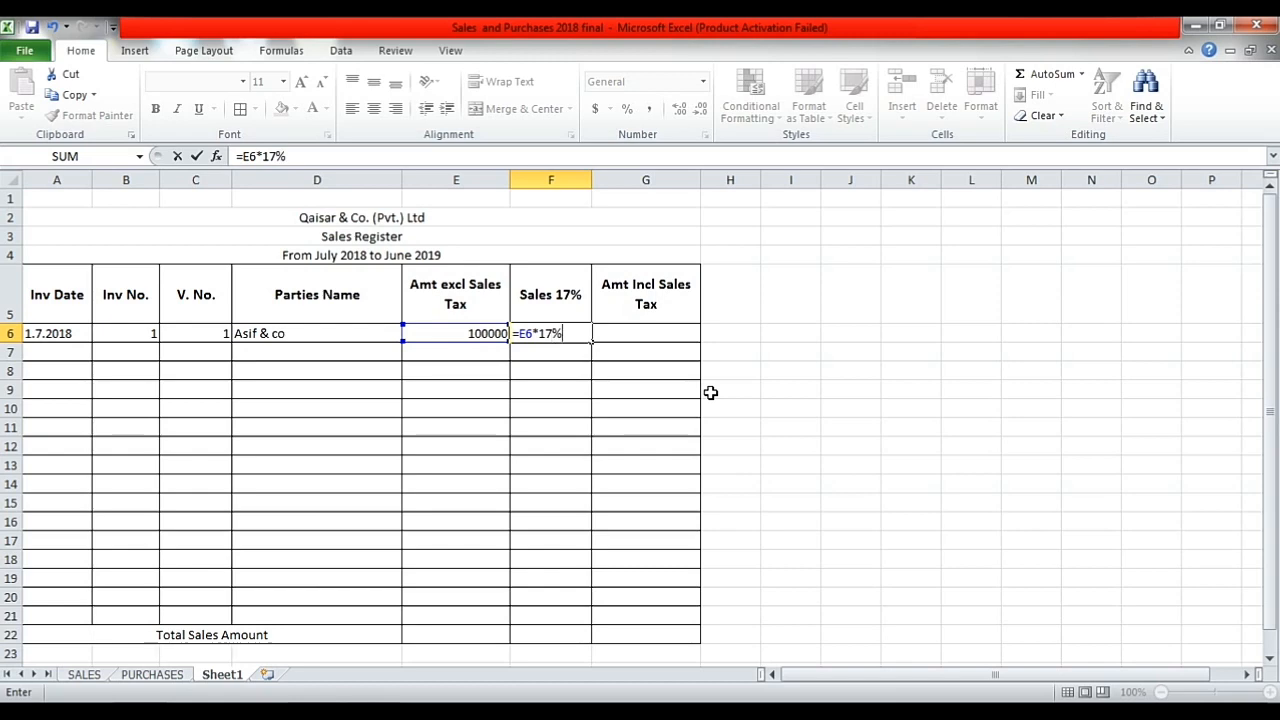
key(Return)
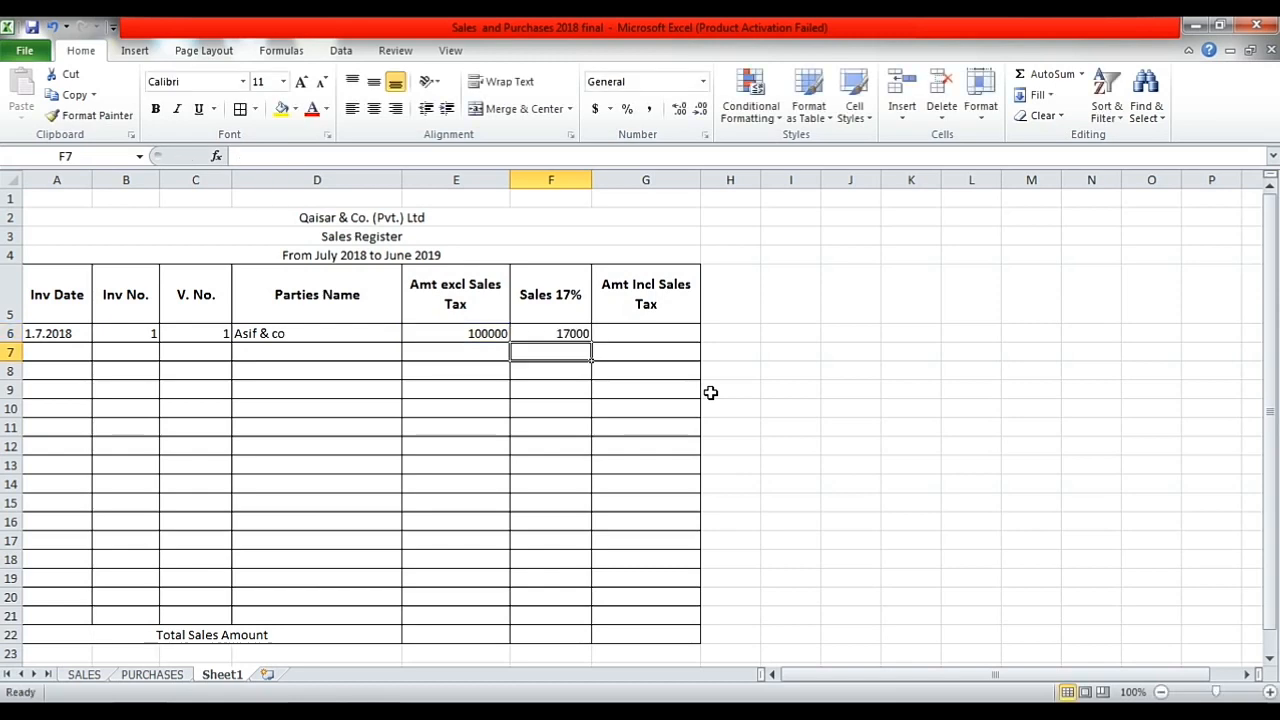
Replace the sales tax formula in F6 with =E6*17/100
click(560, 334)
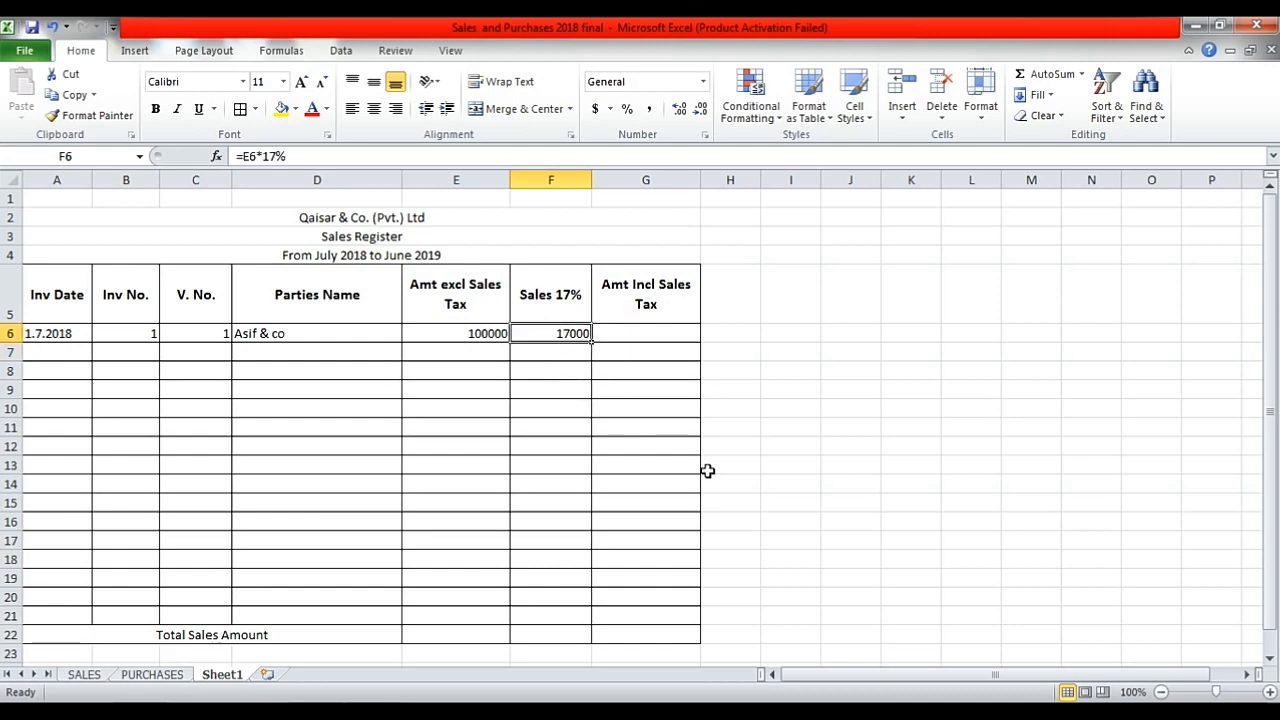
text(=)
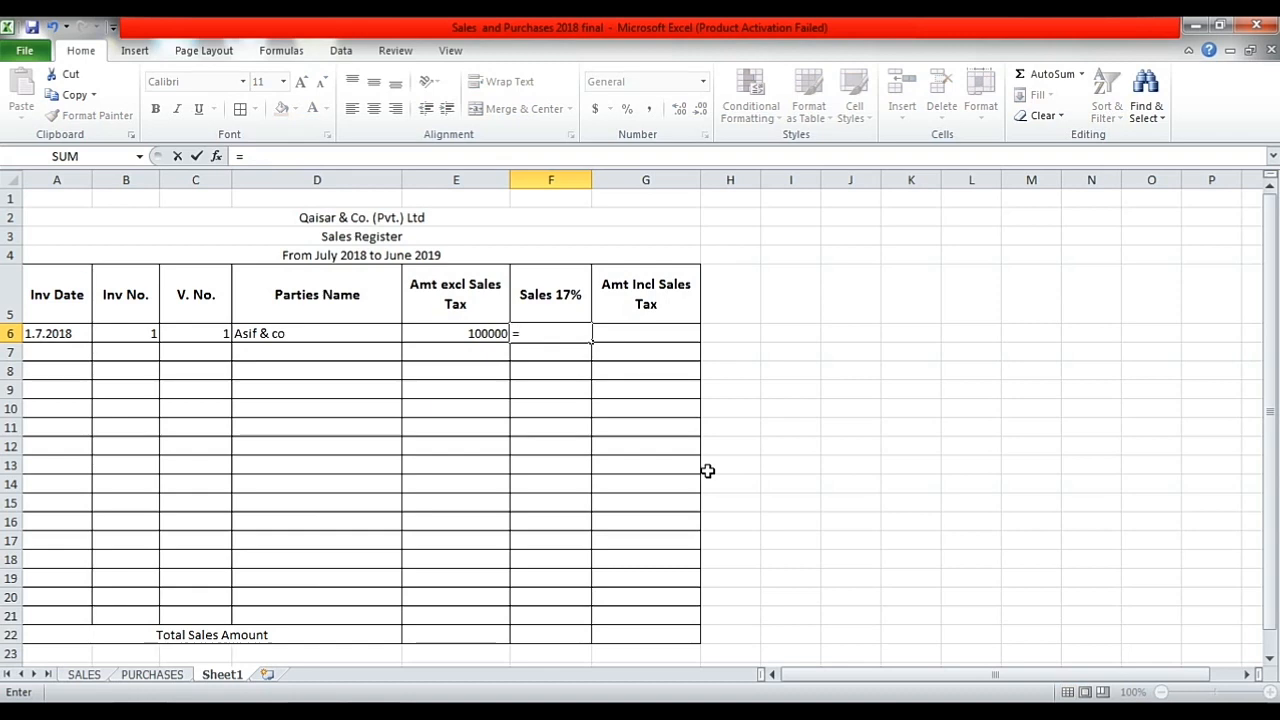
key(Left)
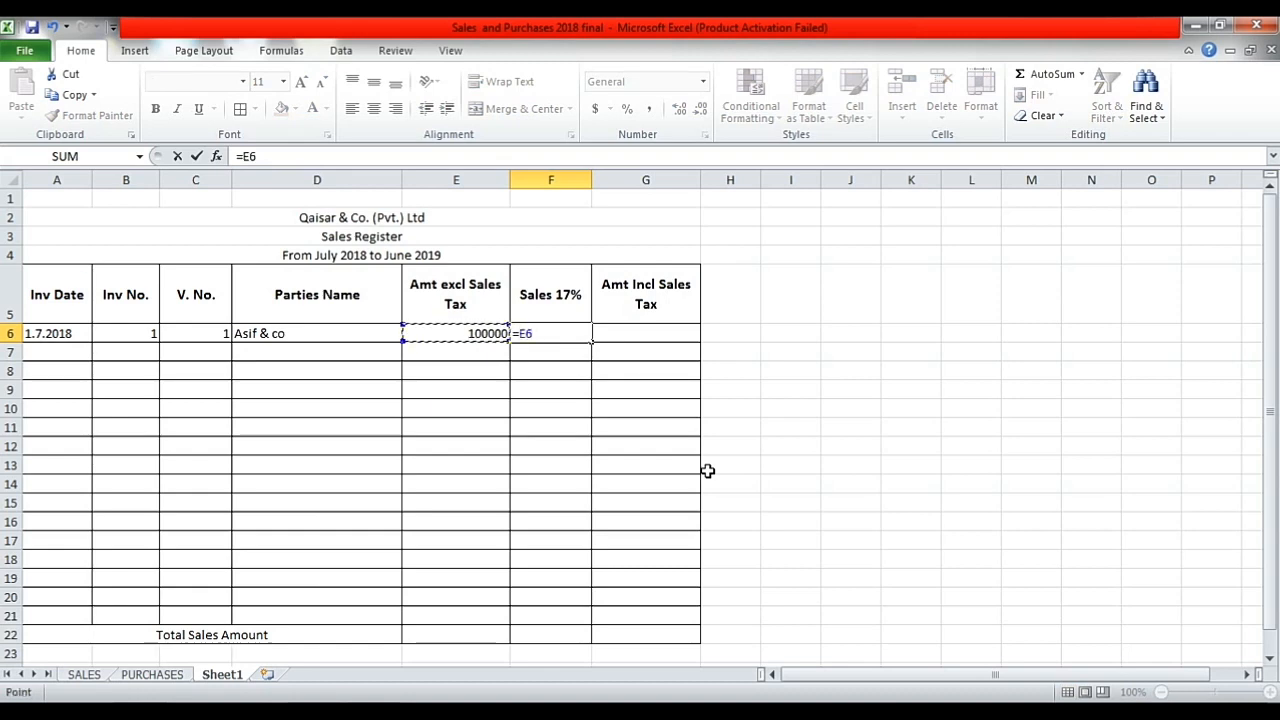
text(*)
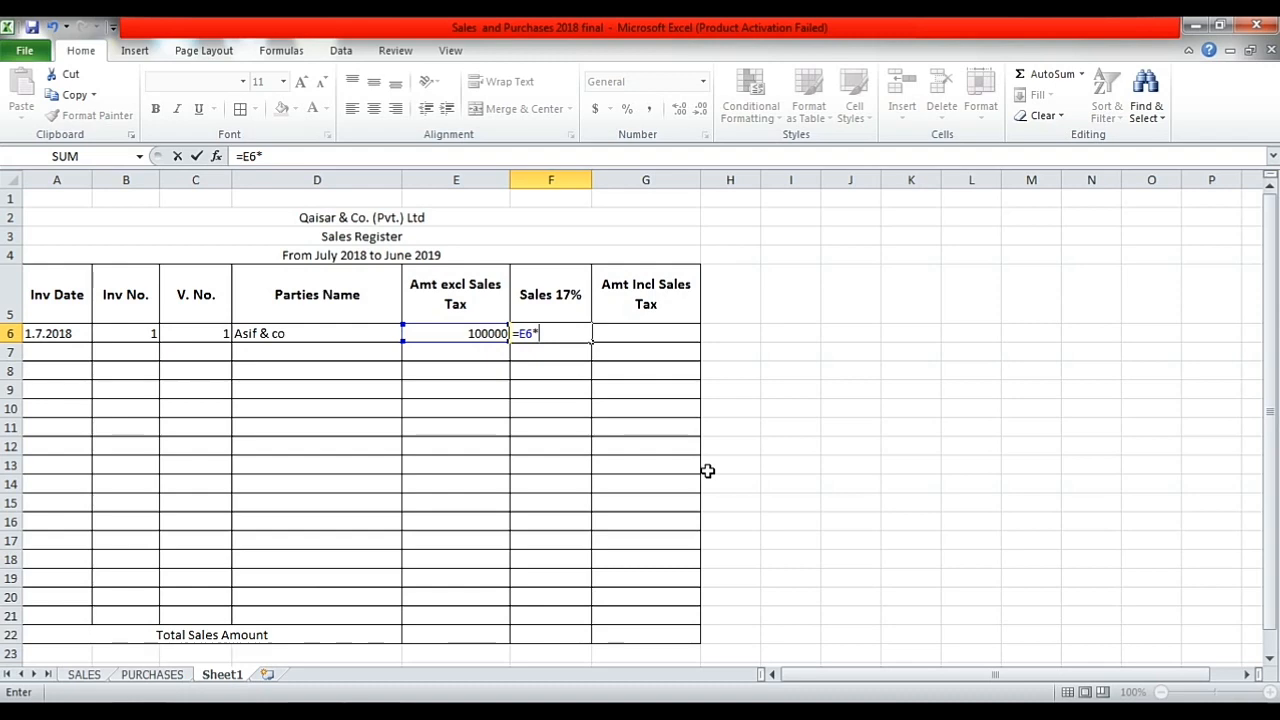
text(17/100)
key(Return)
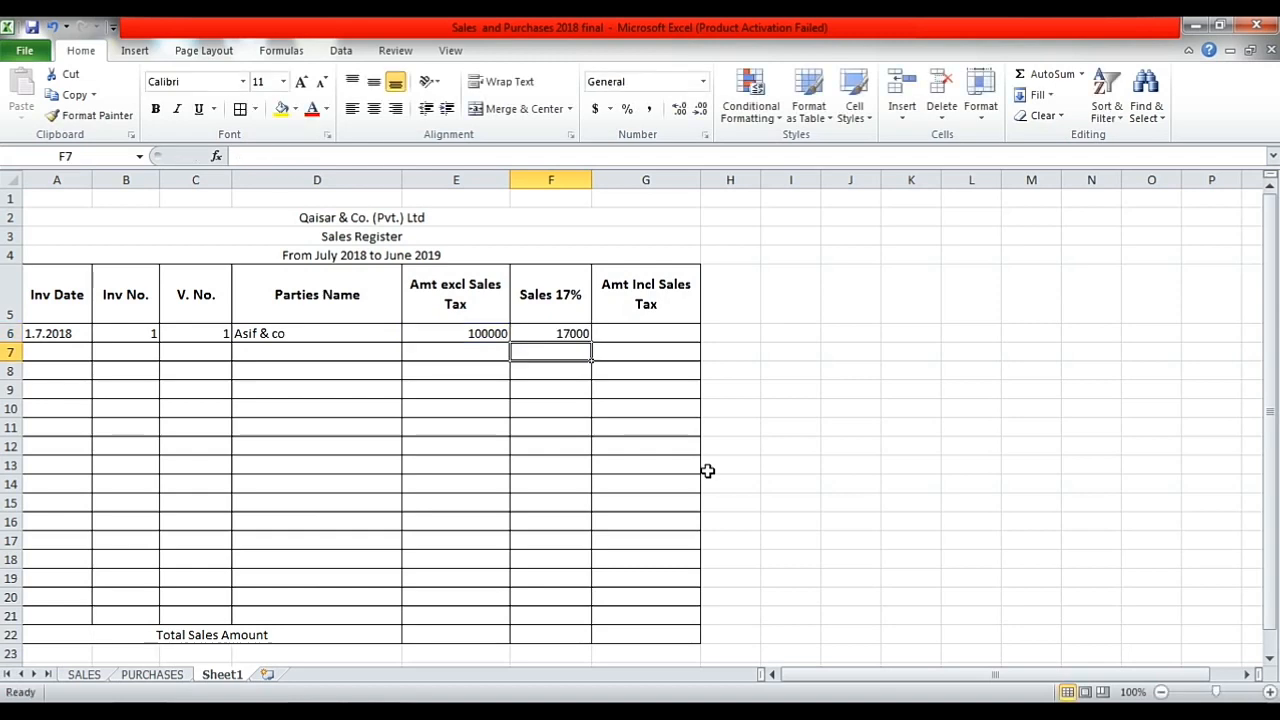
Replace the sales tax formula in F6 with =E6*0.17
key(Up)
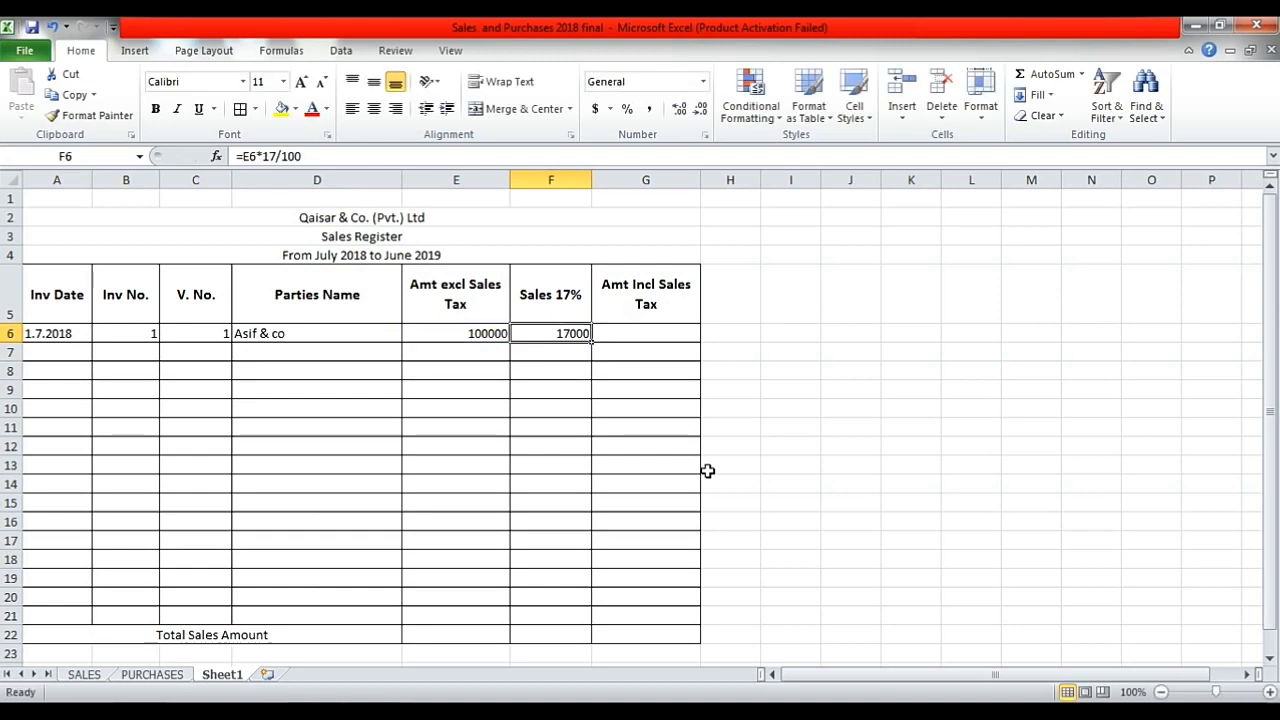
text(=)
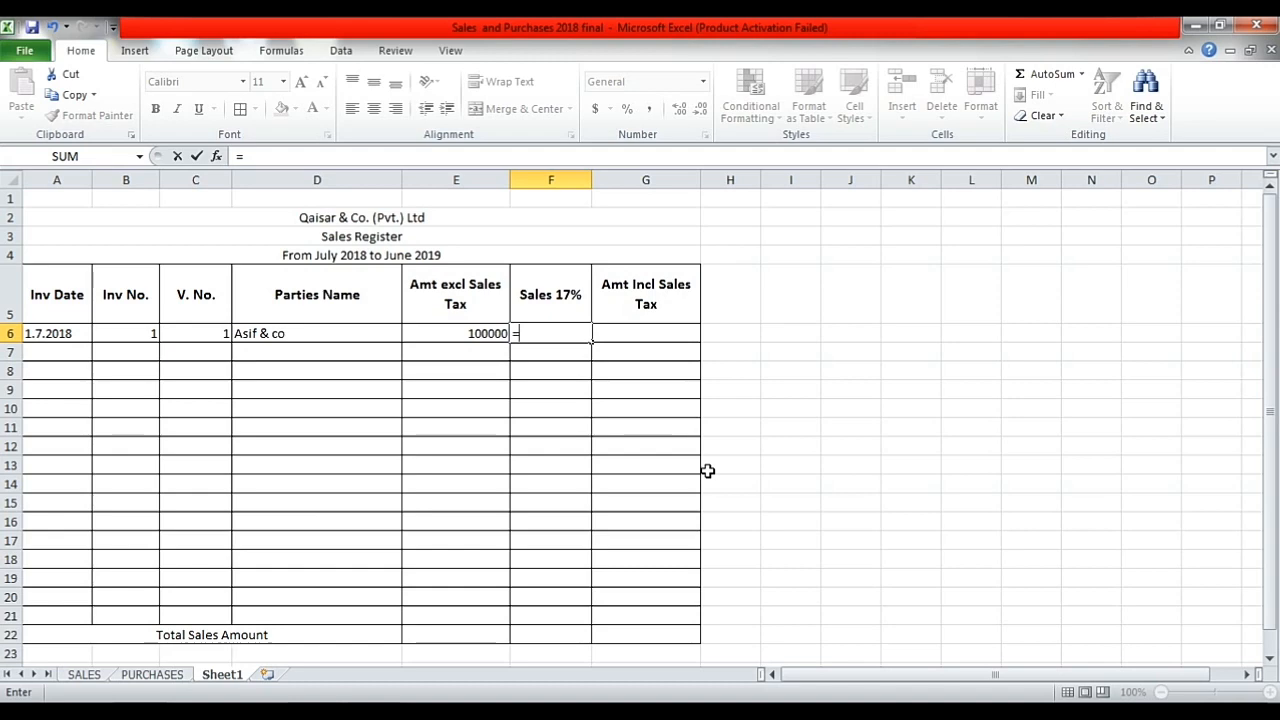
key(Left)
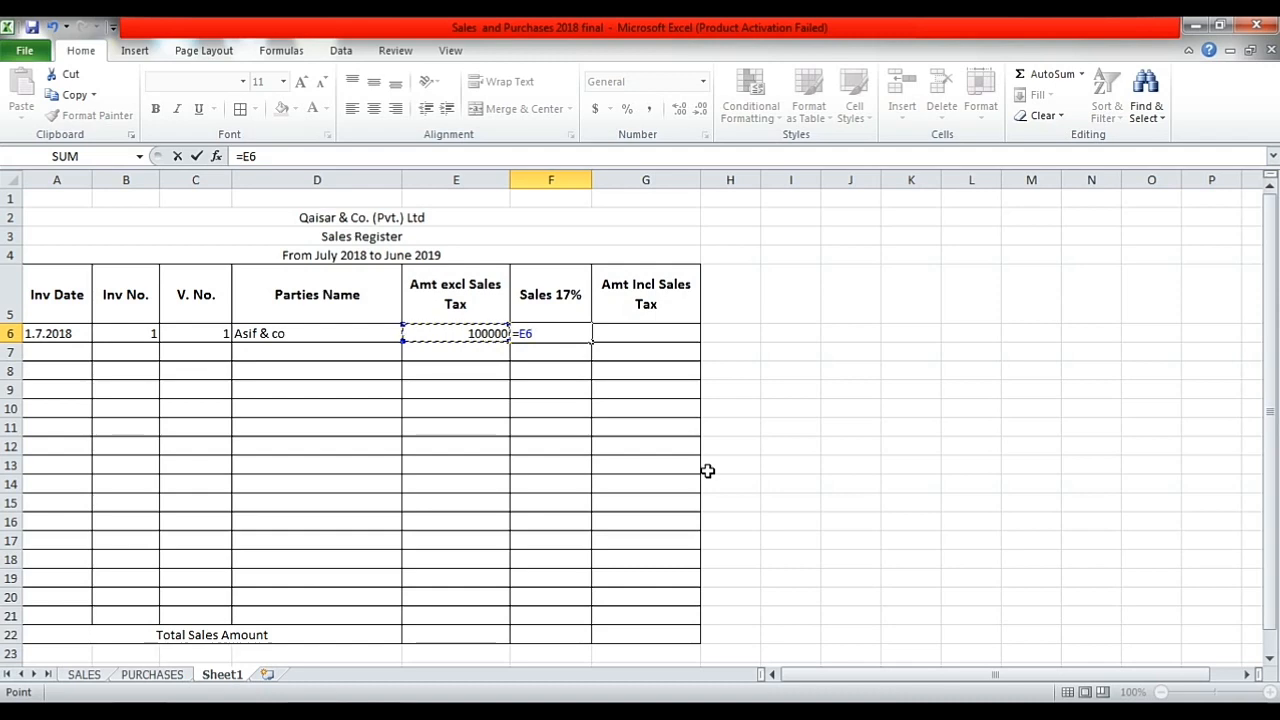
text(*.17)
key(Return)
key(Up)
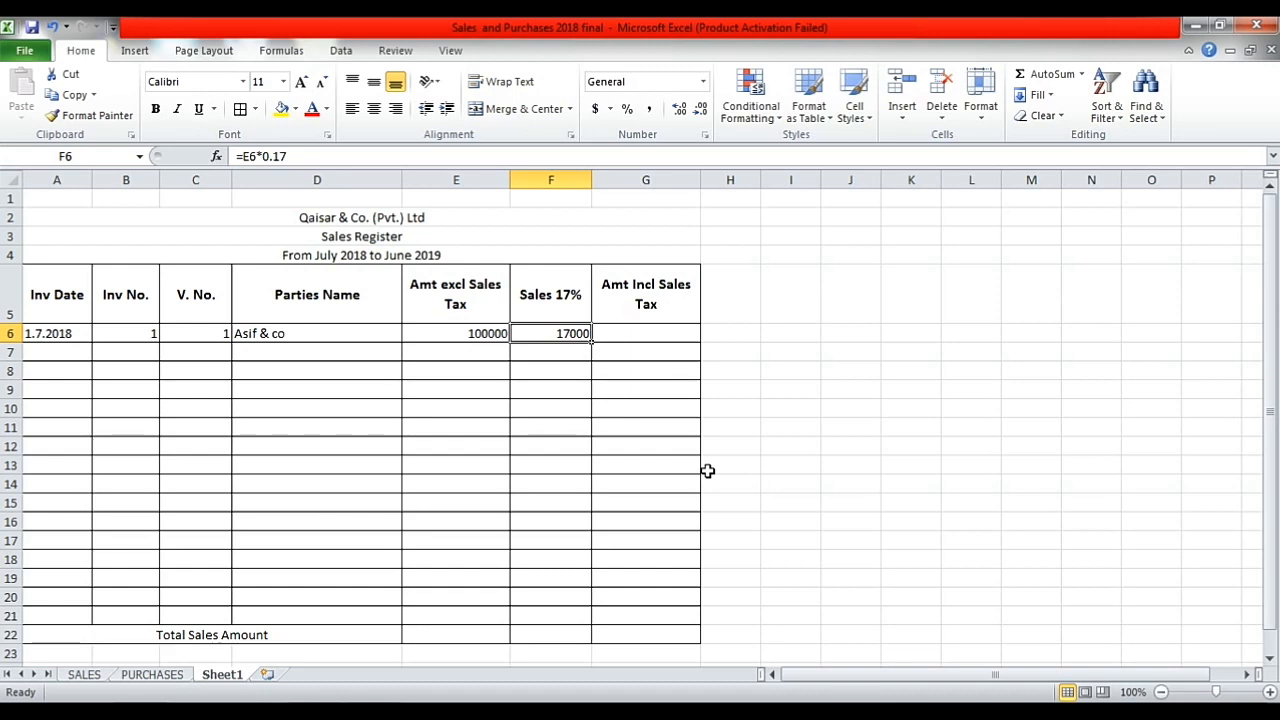
Calculate the first invoice's amount including sales tax in G6 with the formula =E6+F6
key(Right)
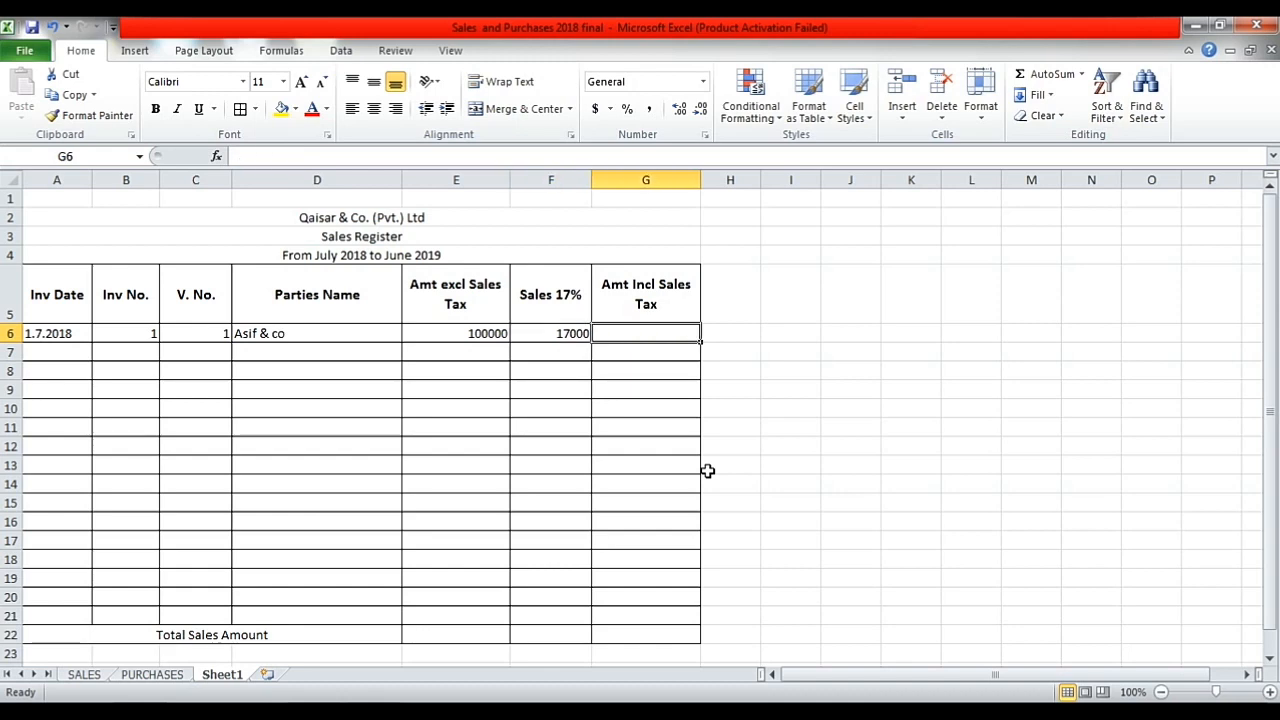
text(=)
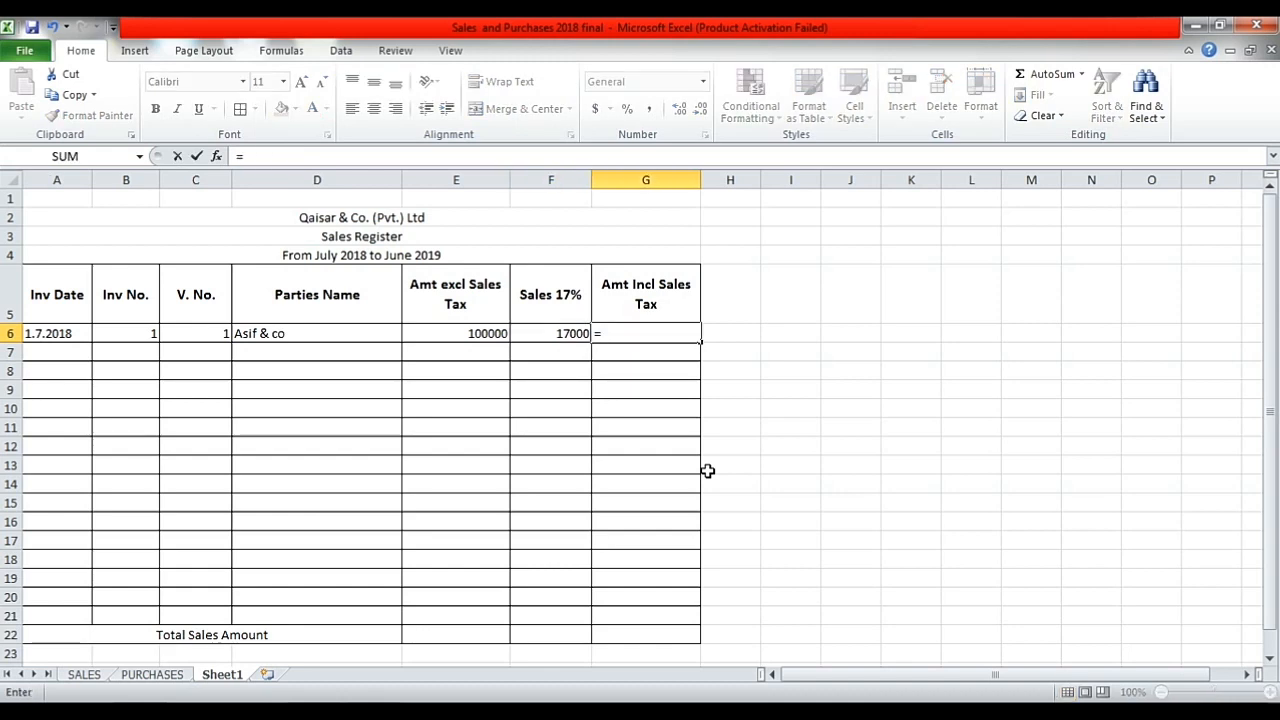
key(Left)
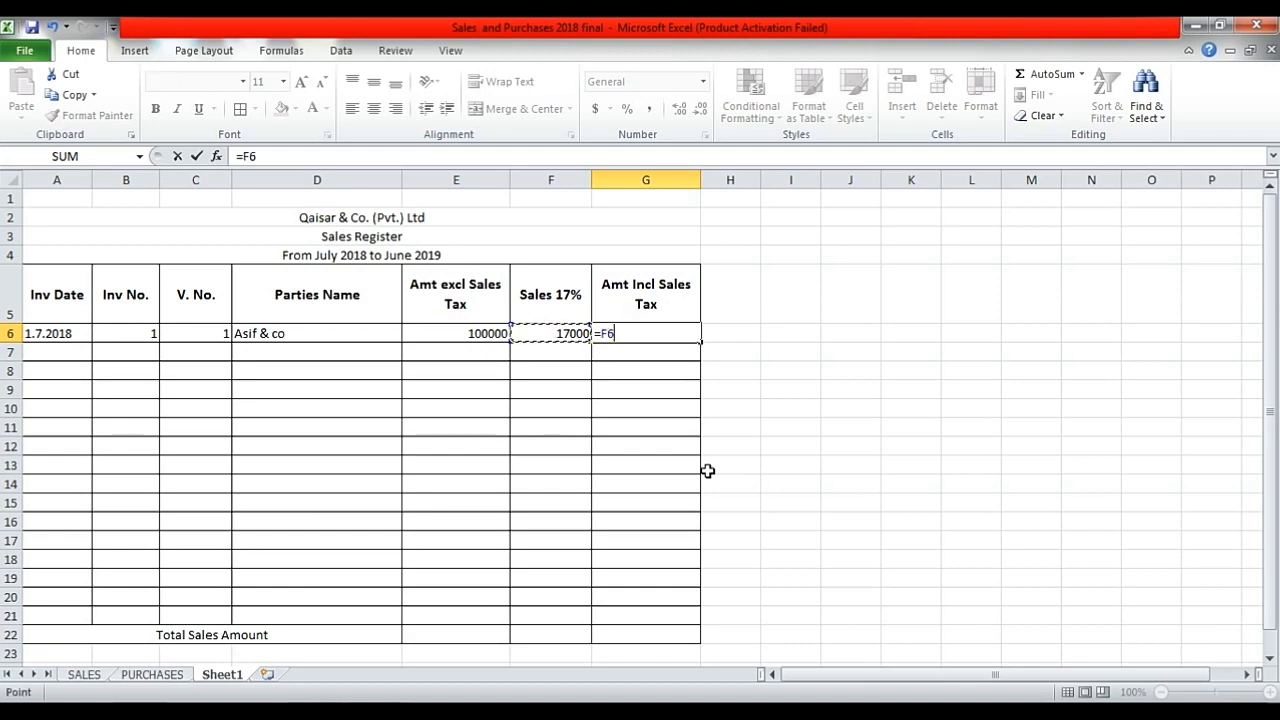
key(Left)
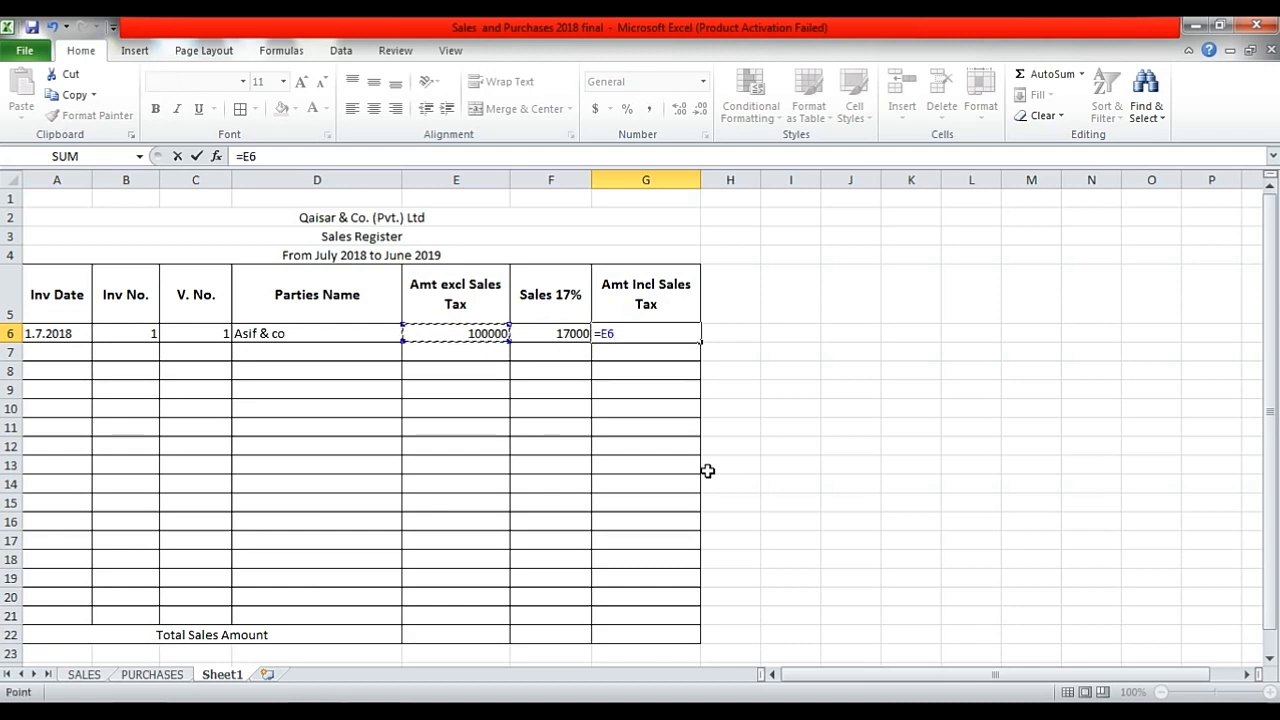
text(+)
key(Right)
key(Left)
key(Left)
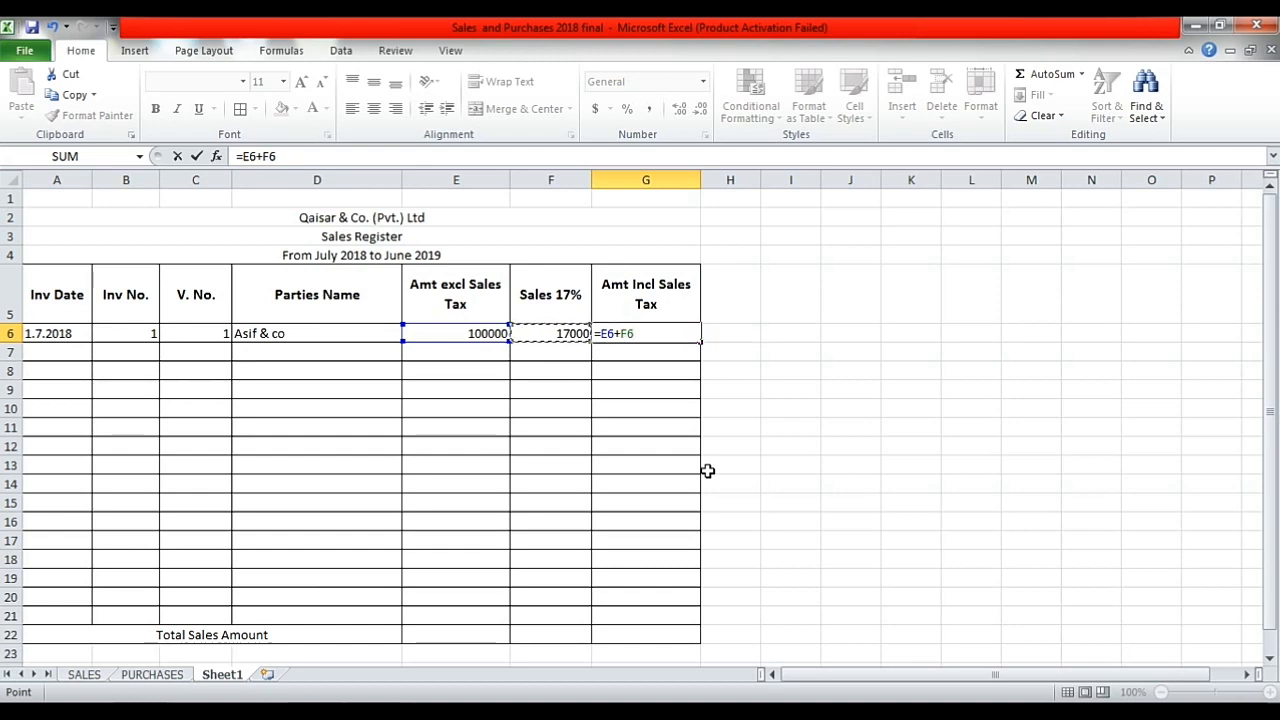
key(Return)
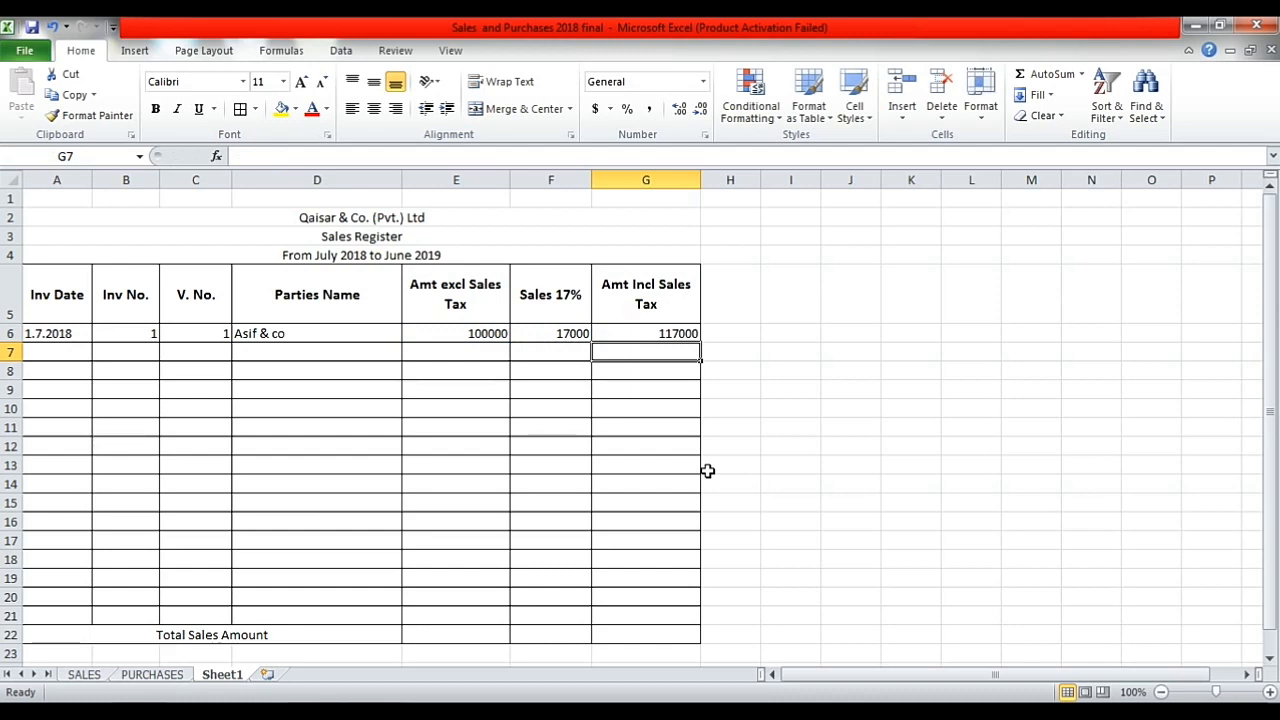
Enter 8.7.2018 in A7 as the second invoice's date
key(Up)
key(Down)
key(Left)
key(Left)
key(Left)
key(Left)
key(Left)
key(Left)
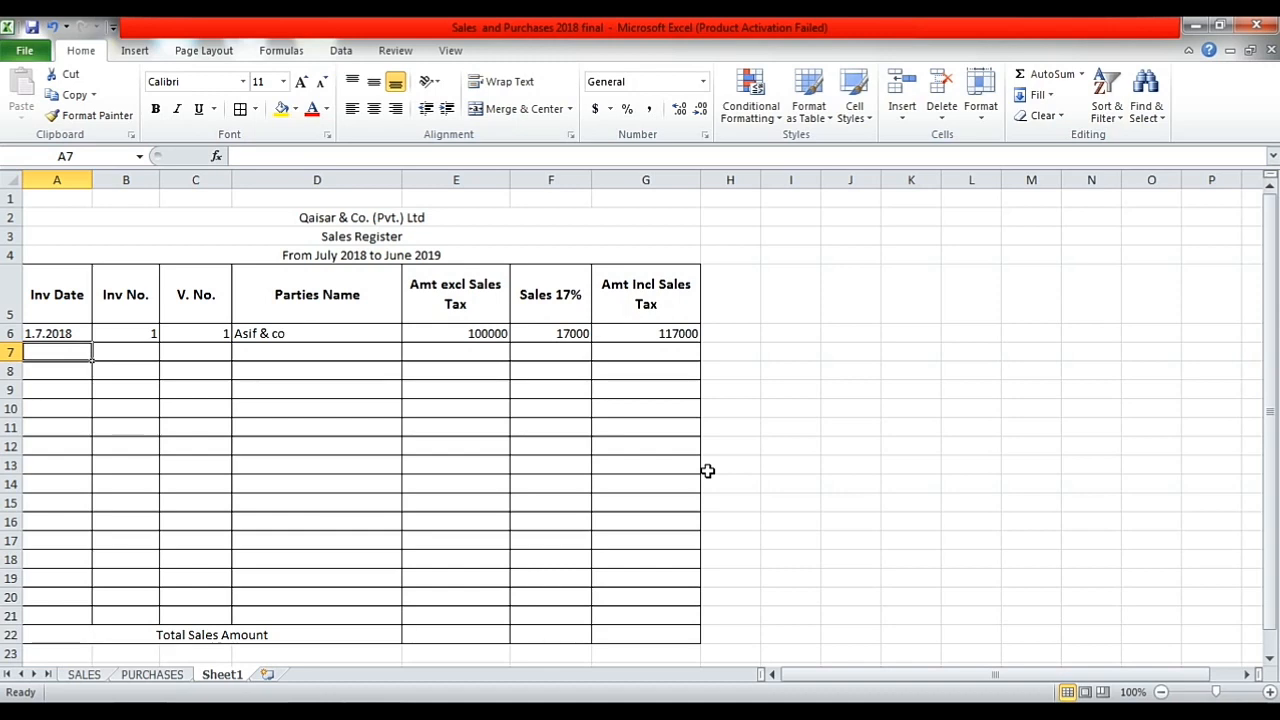
text(8.)
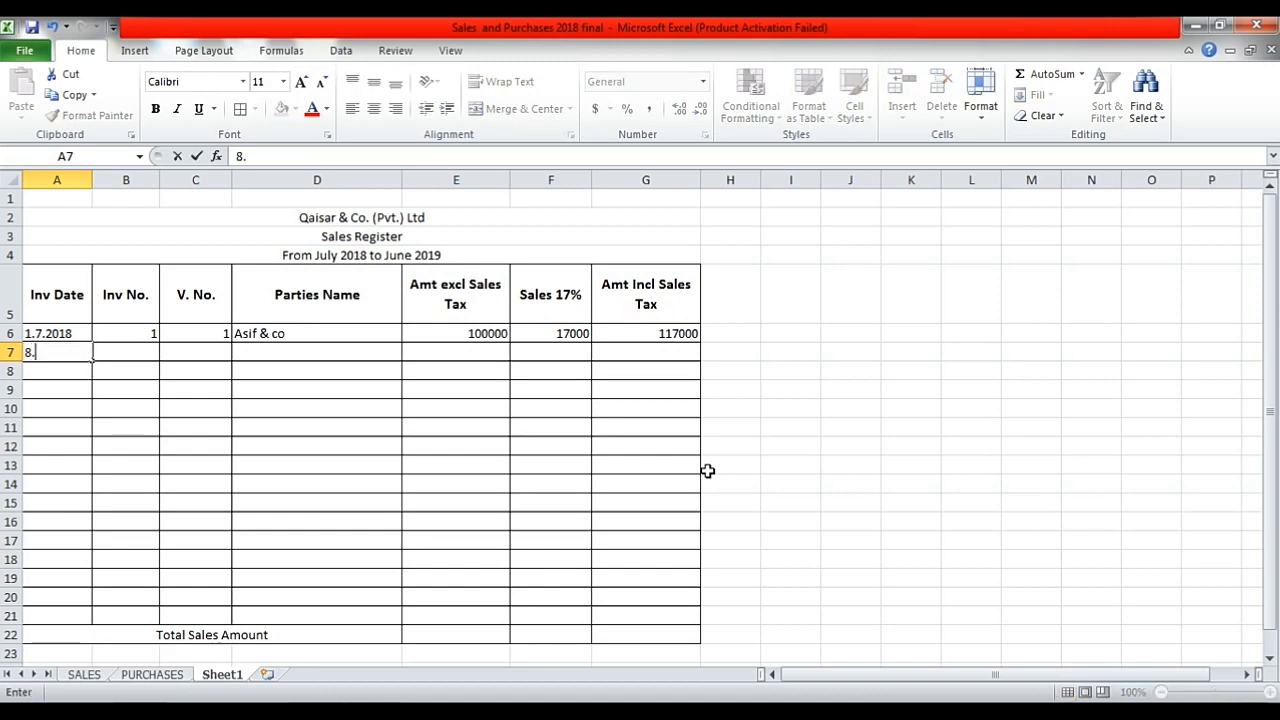
text(7.2018)
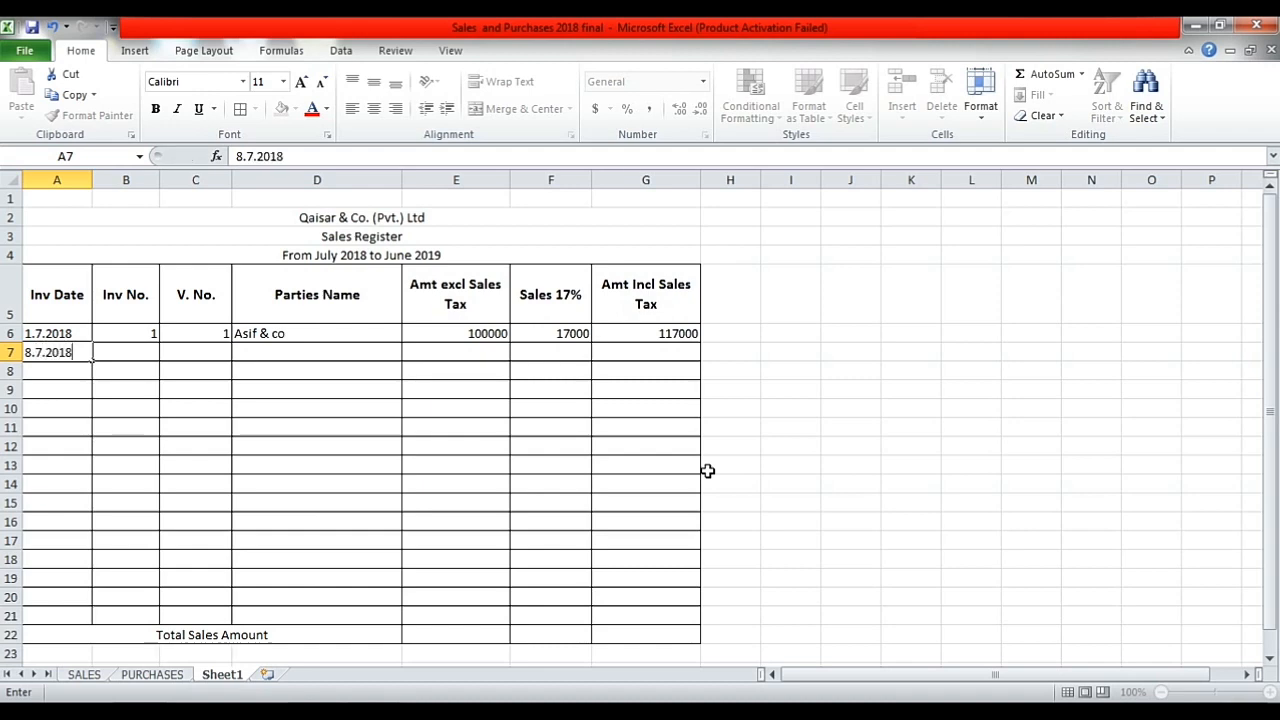
key(Tab)
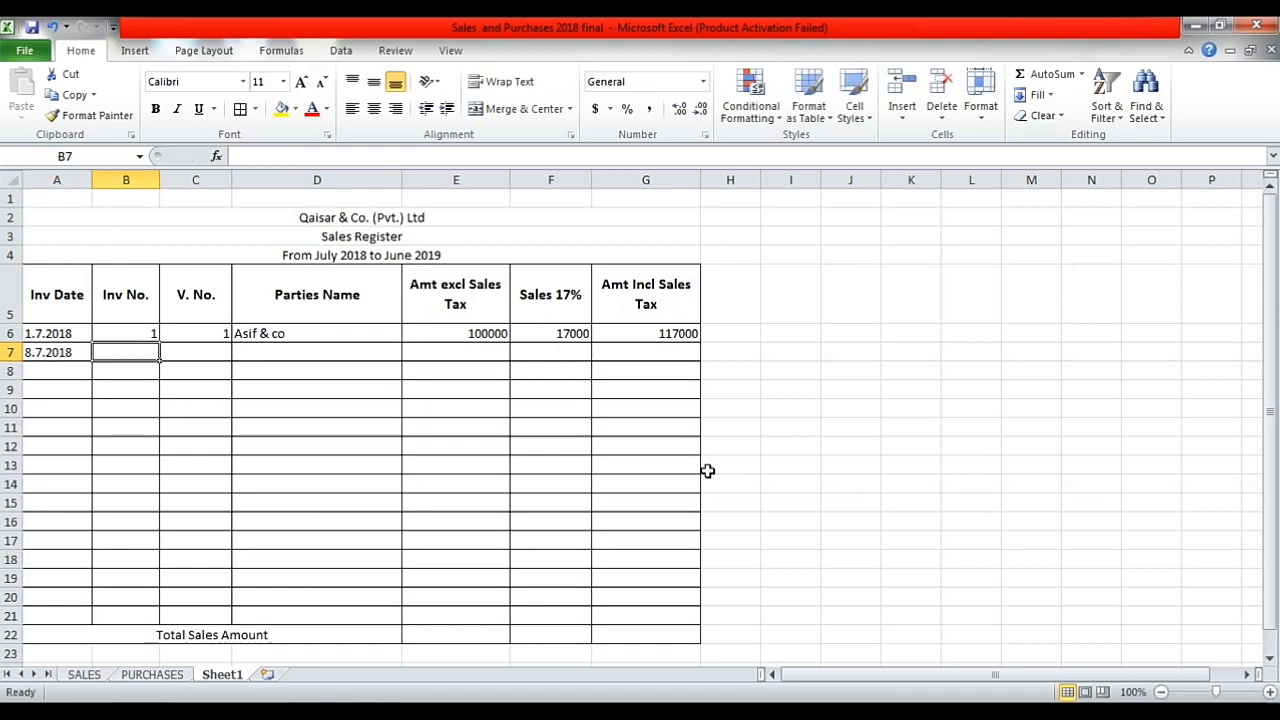
Enter 2 as the invoice number in B7 and 2 as the V. No. in C7
text(2)
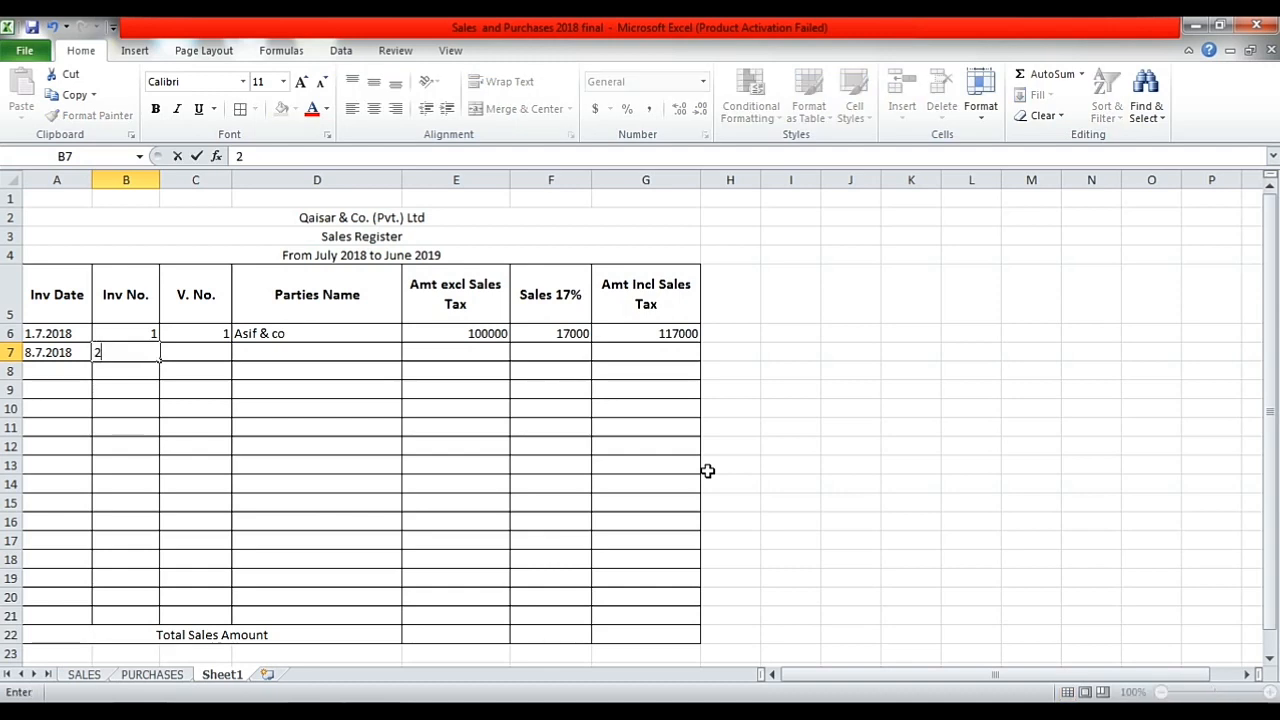
key(Tab)
text(2)
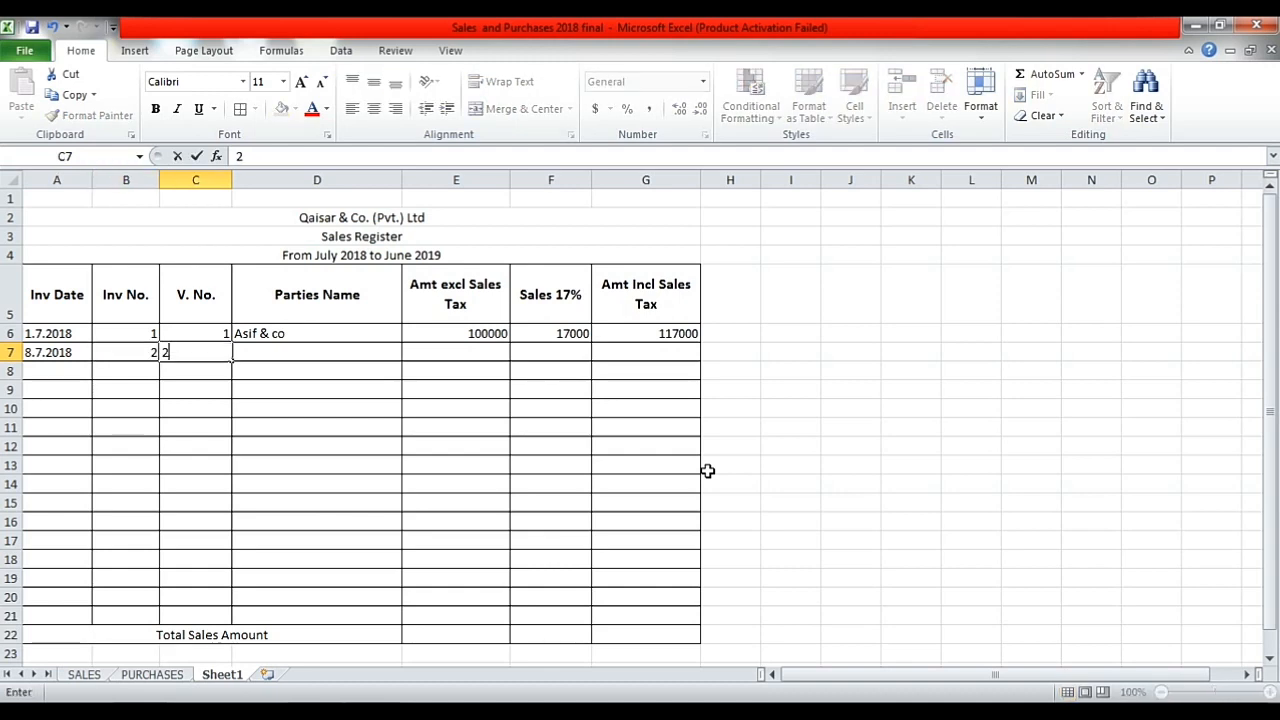
key(Tab)
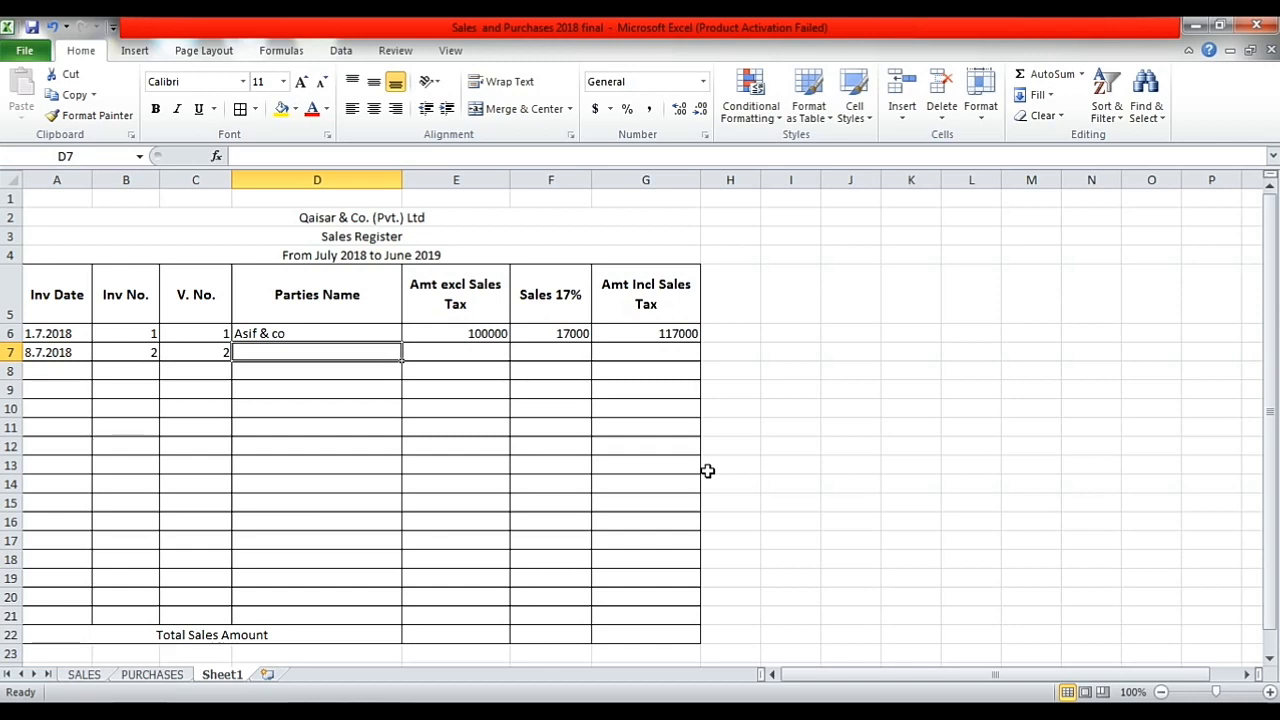
Enter the party's full name in D7 and 50000 as the amount excluding sales tax in E7
text(Ra)
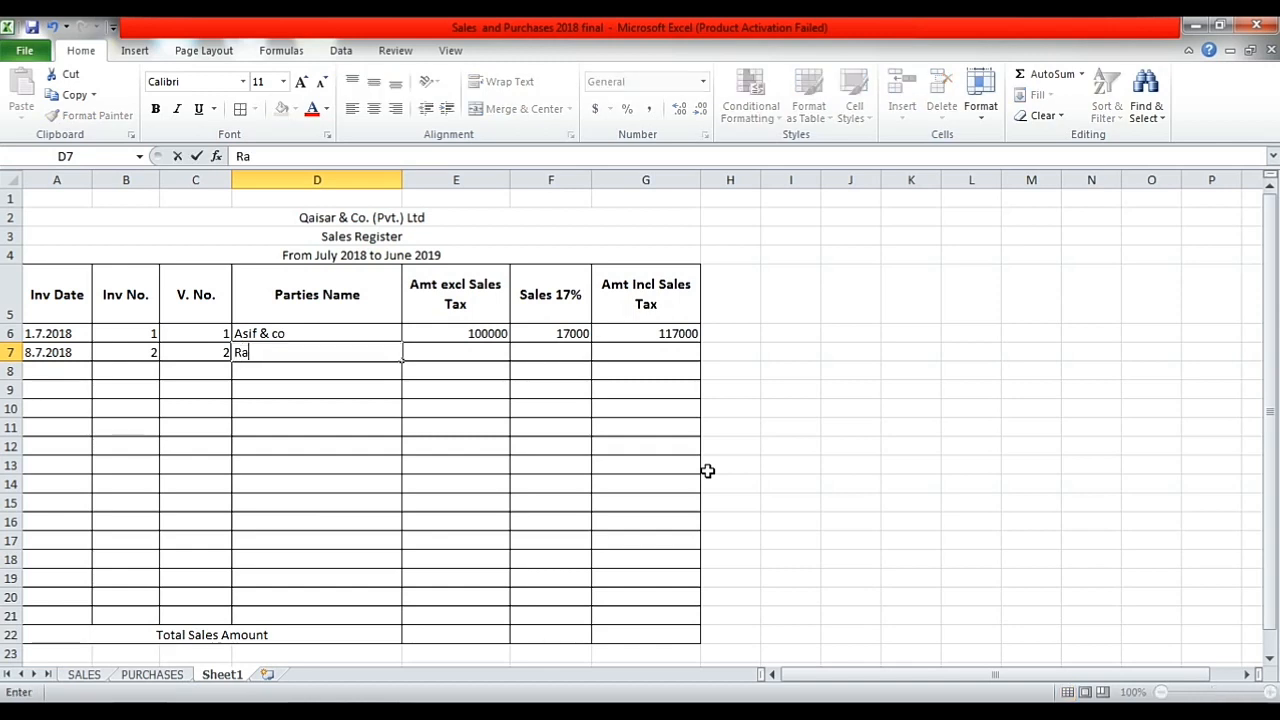
text(hat Ali)
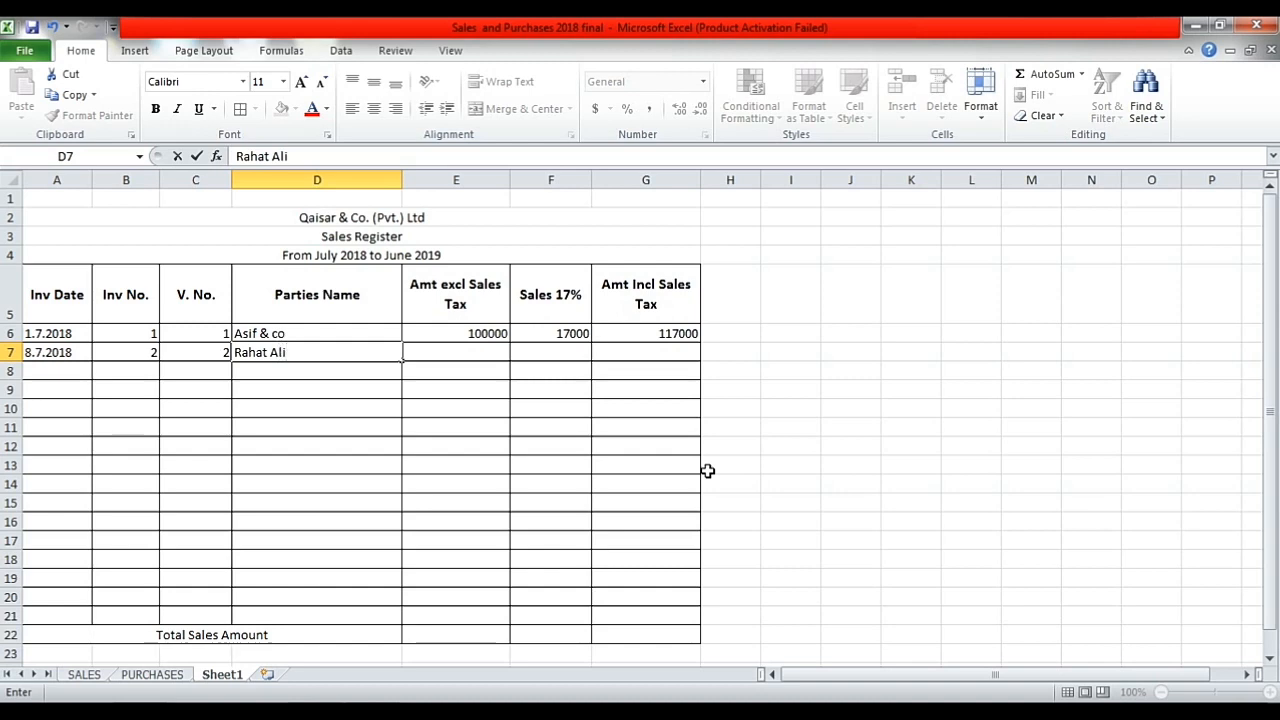
key(Tab)
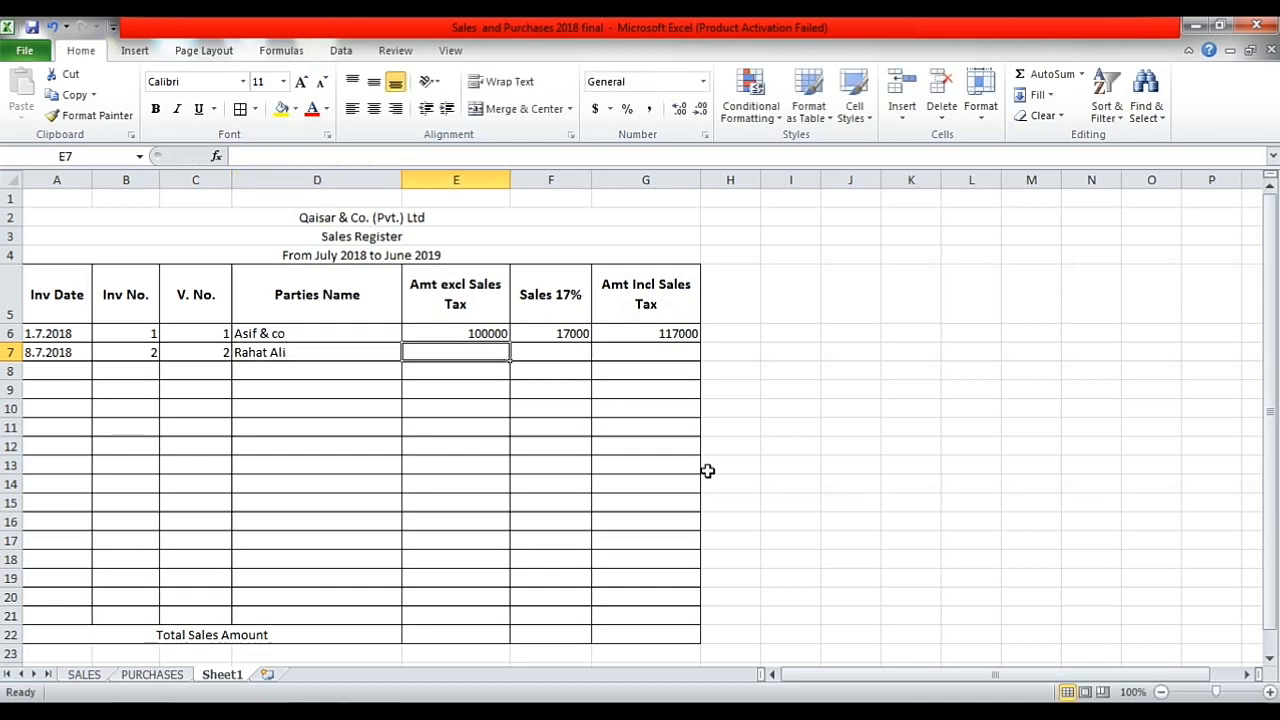
text(50000)
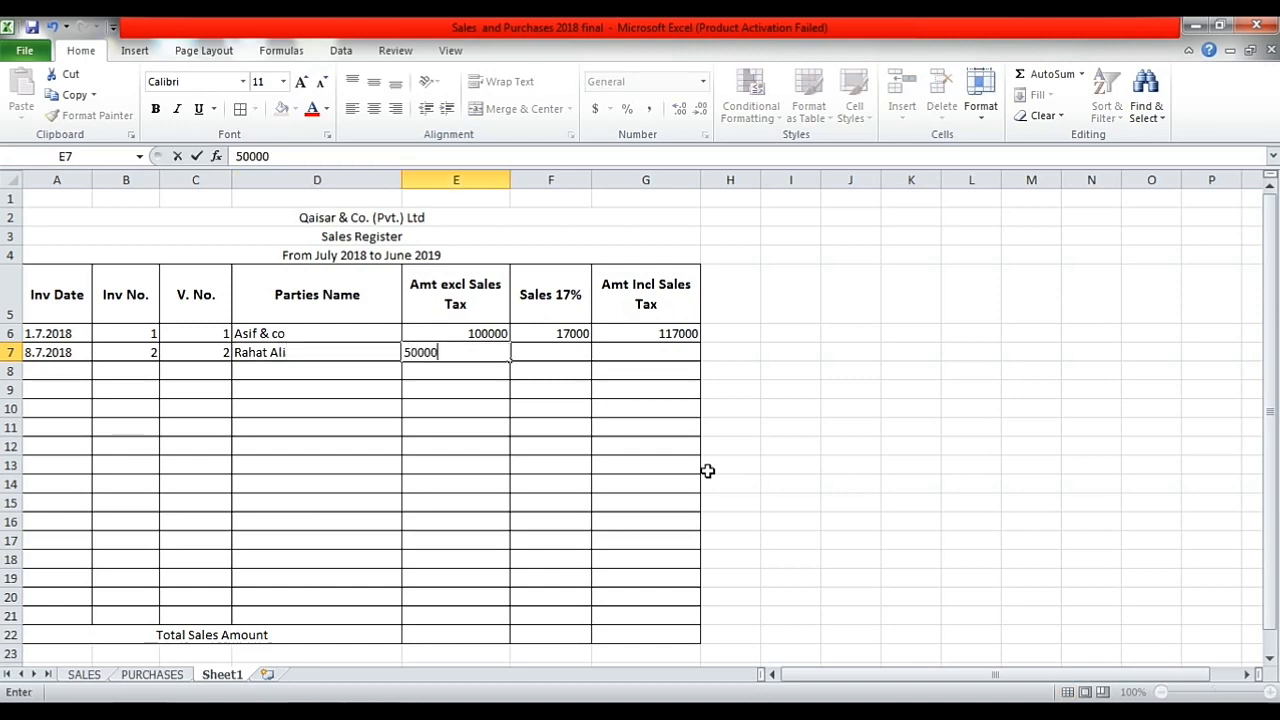
key(Tab)
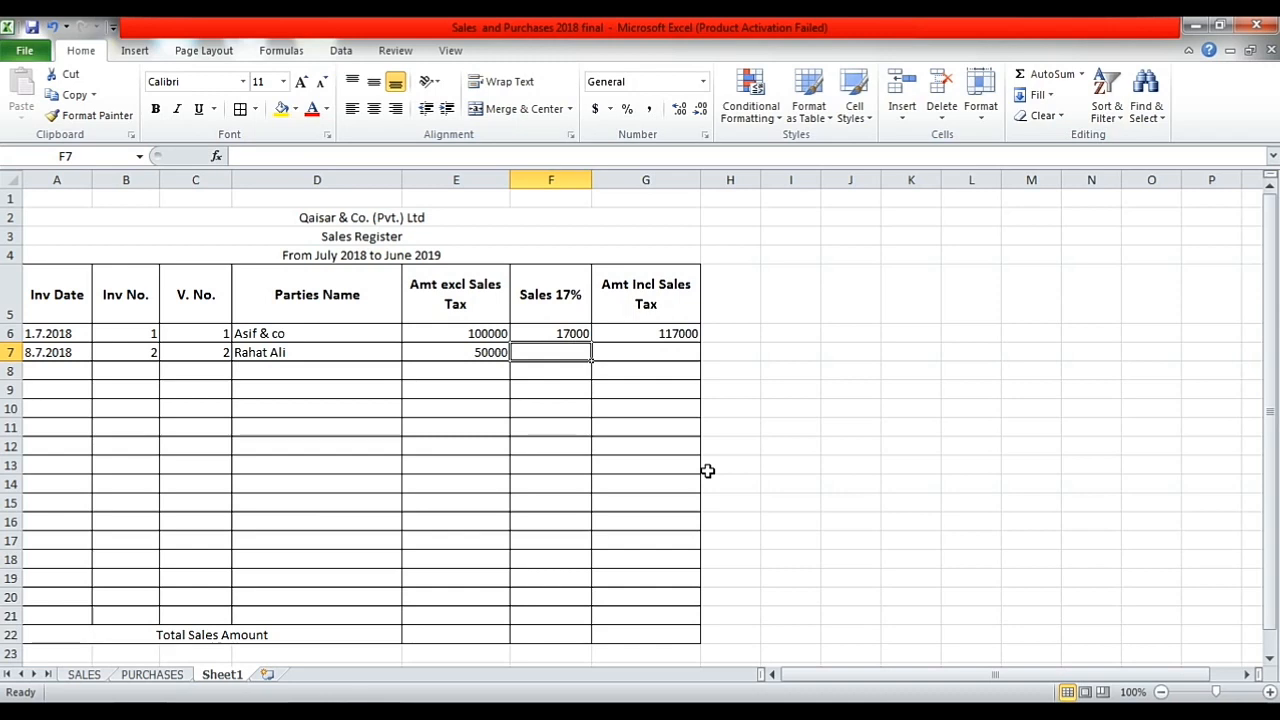
Fill the sales tax formula from F6 down to F7 for the second invoice
click(577, 333)
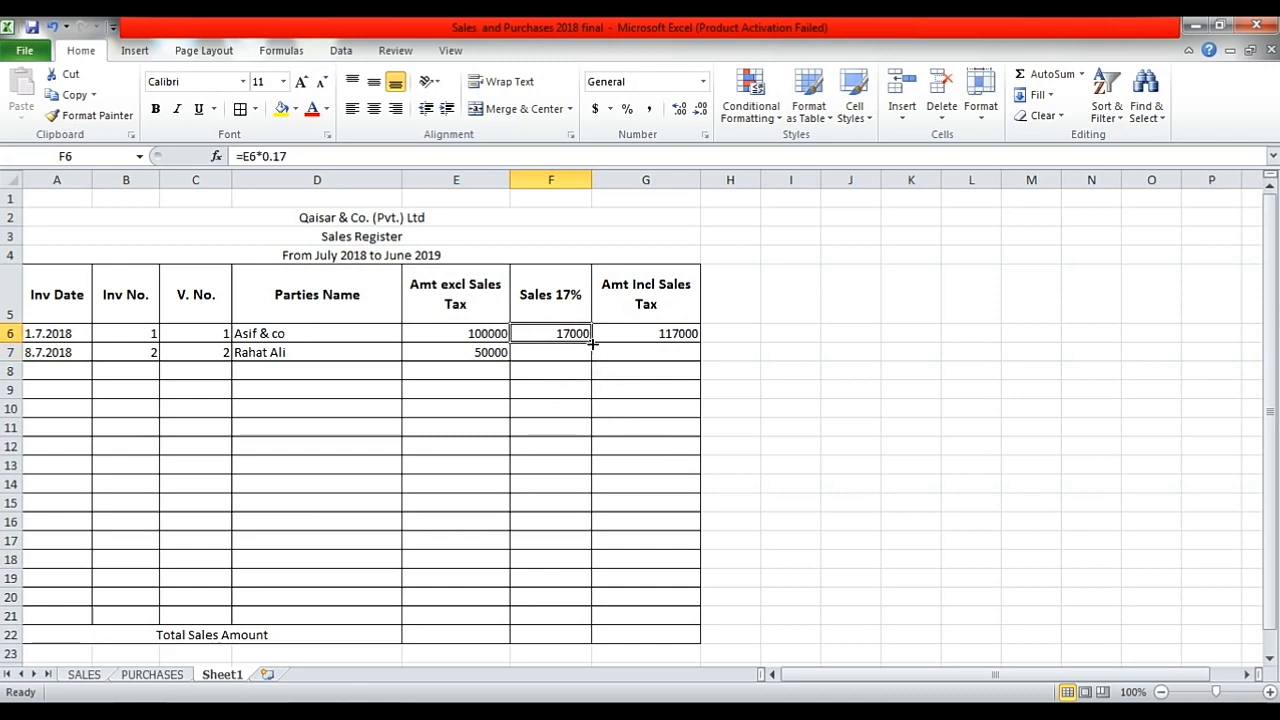
drag(591, 343, 594, 364)
click(581, 347)
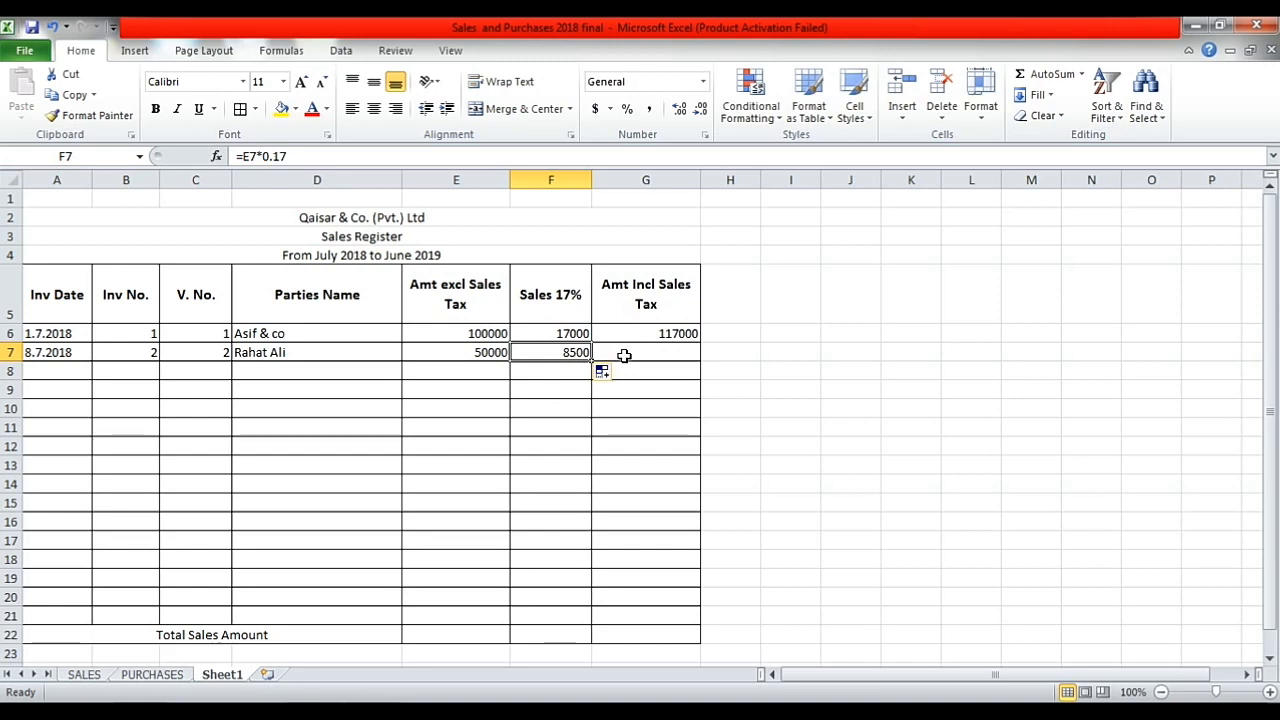
Enter the second invoice's sales tax formula in F7 as =E7*.17
text(=)
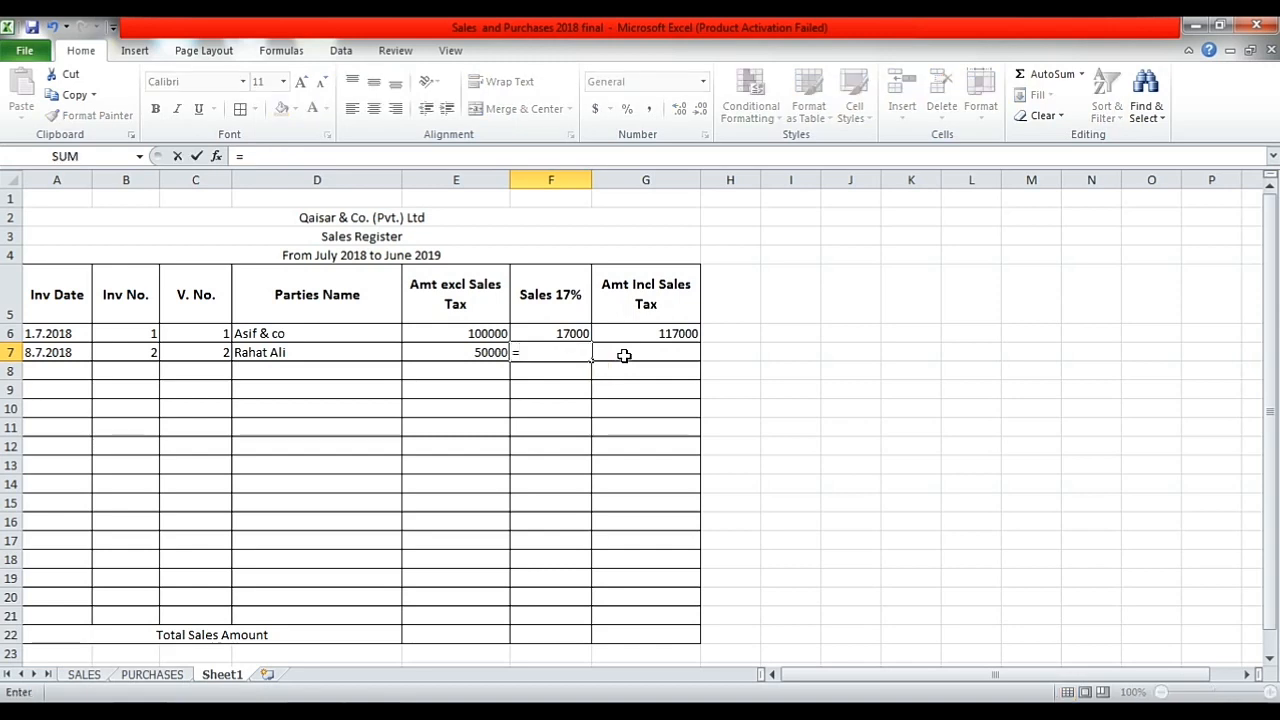
key(Left)
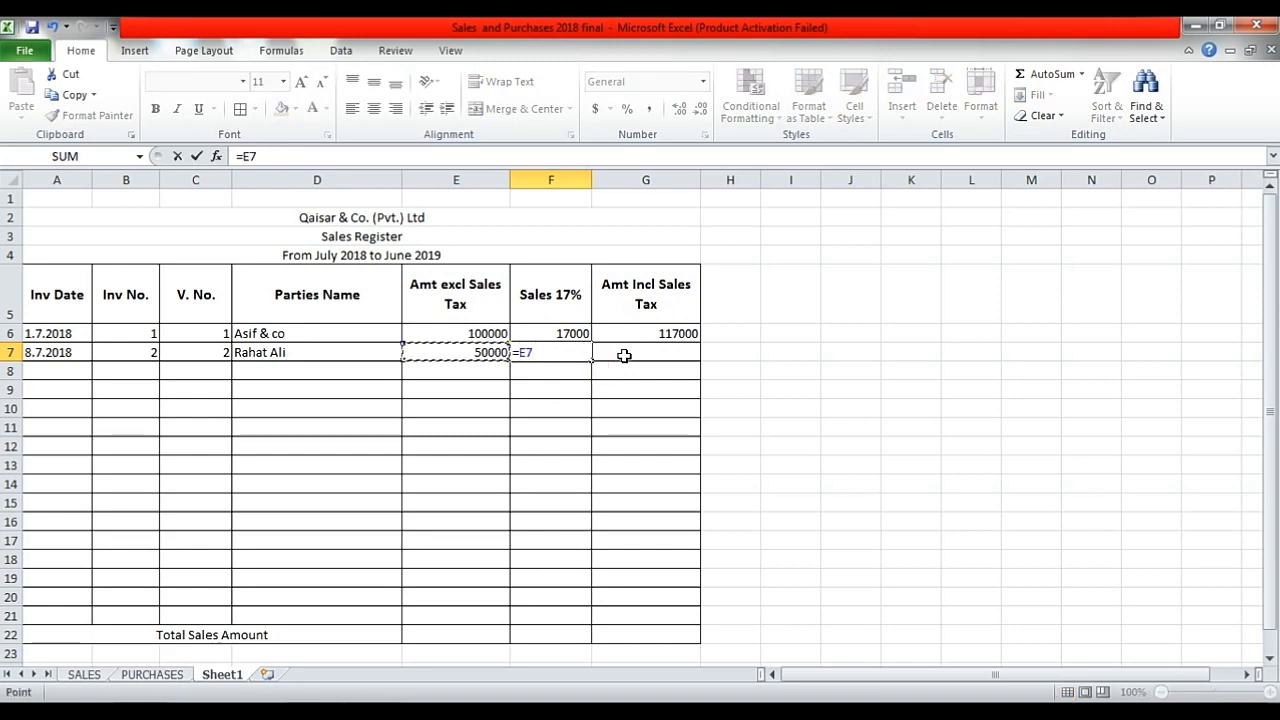
text(*)
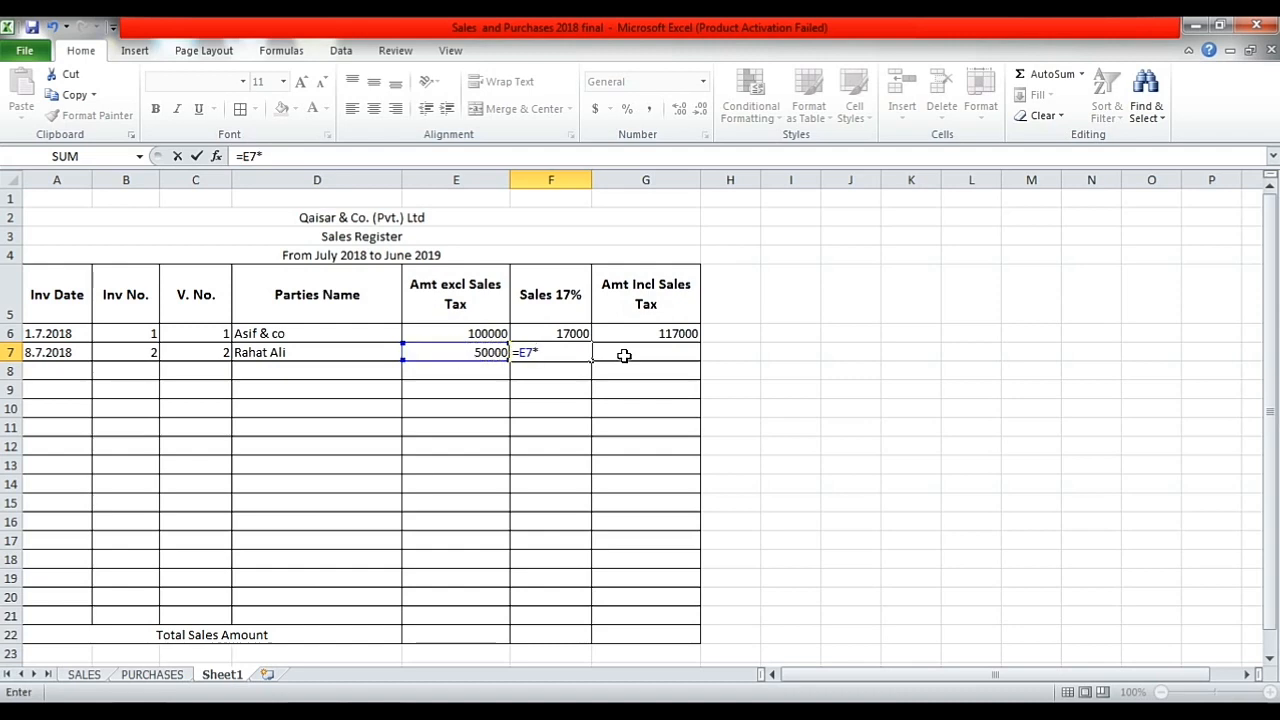
text(.17)
key(Return)
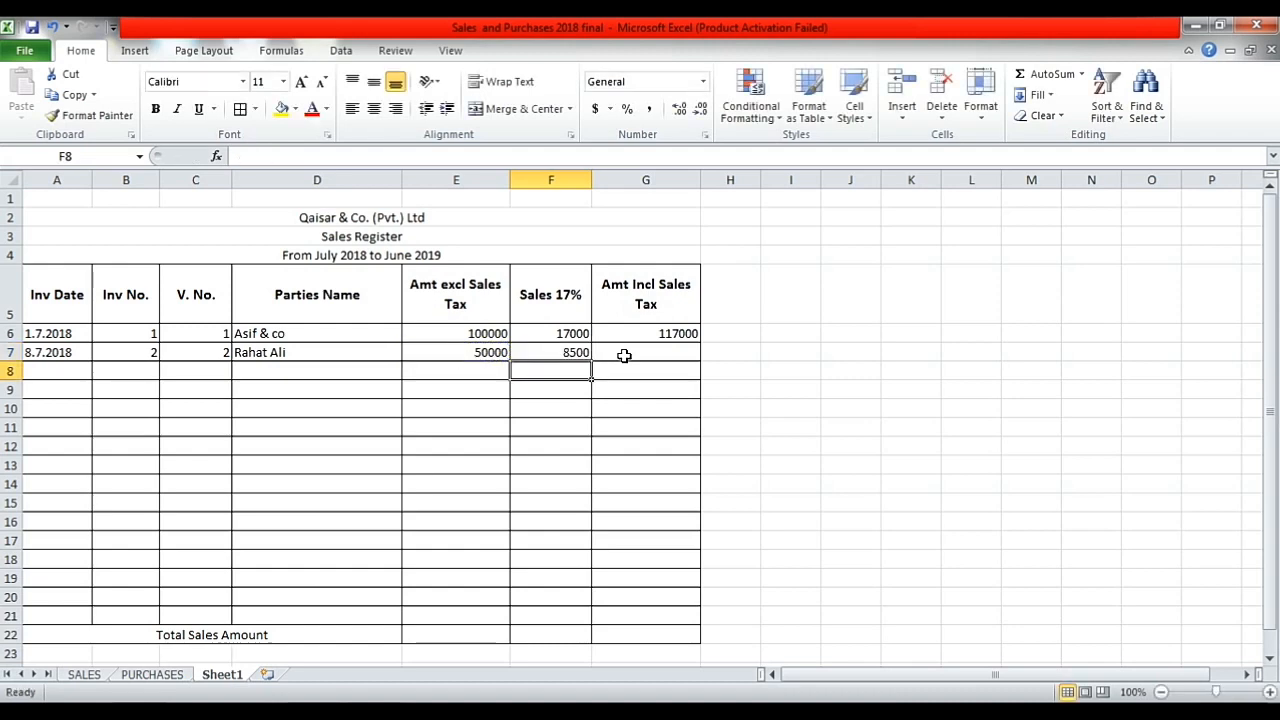
Rewrite the sales tax formula in F7 as =E7*17/100
key(Up)
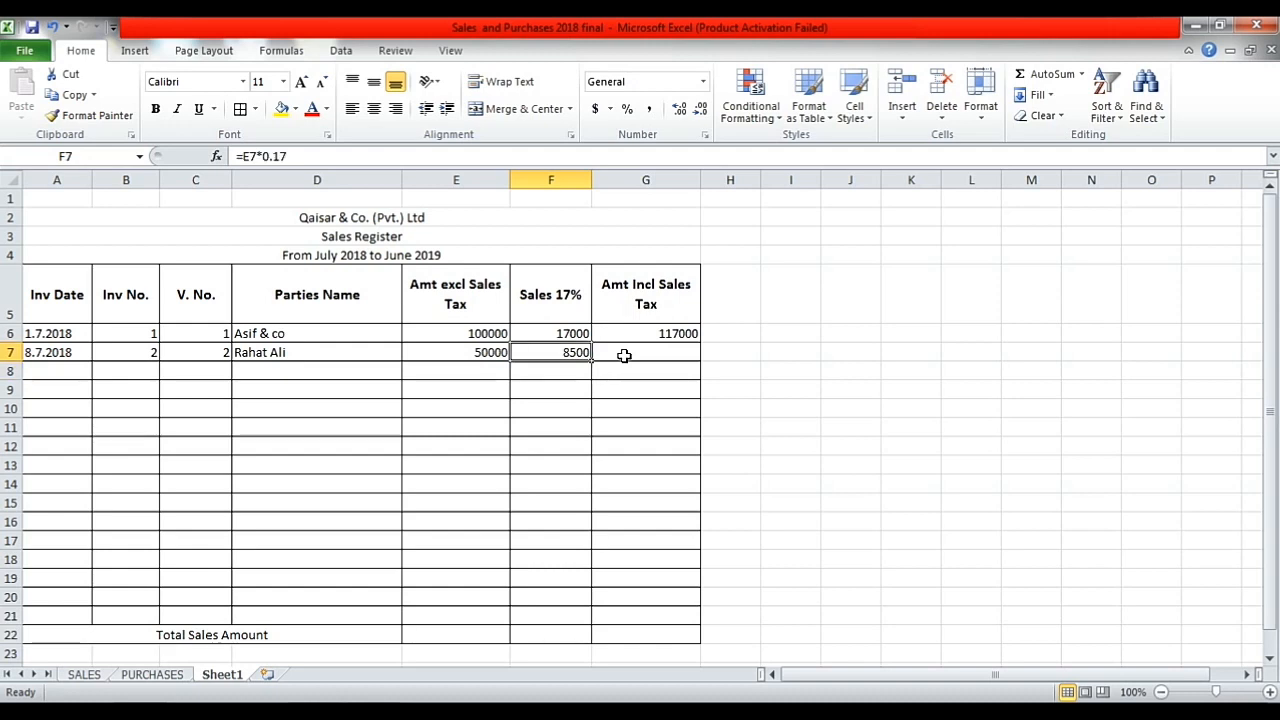
text(=)
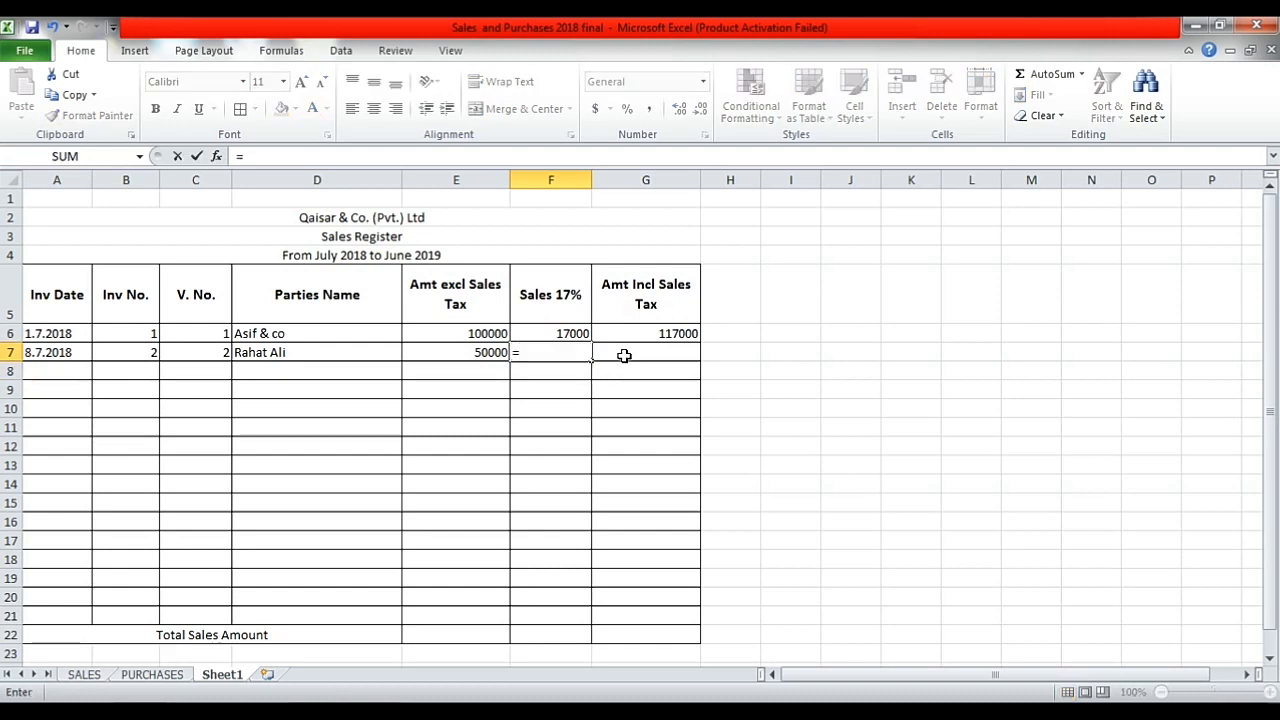
key(Left)
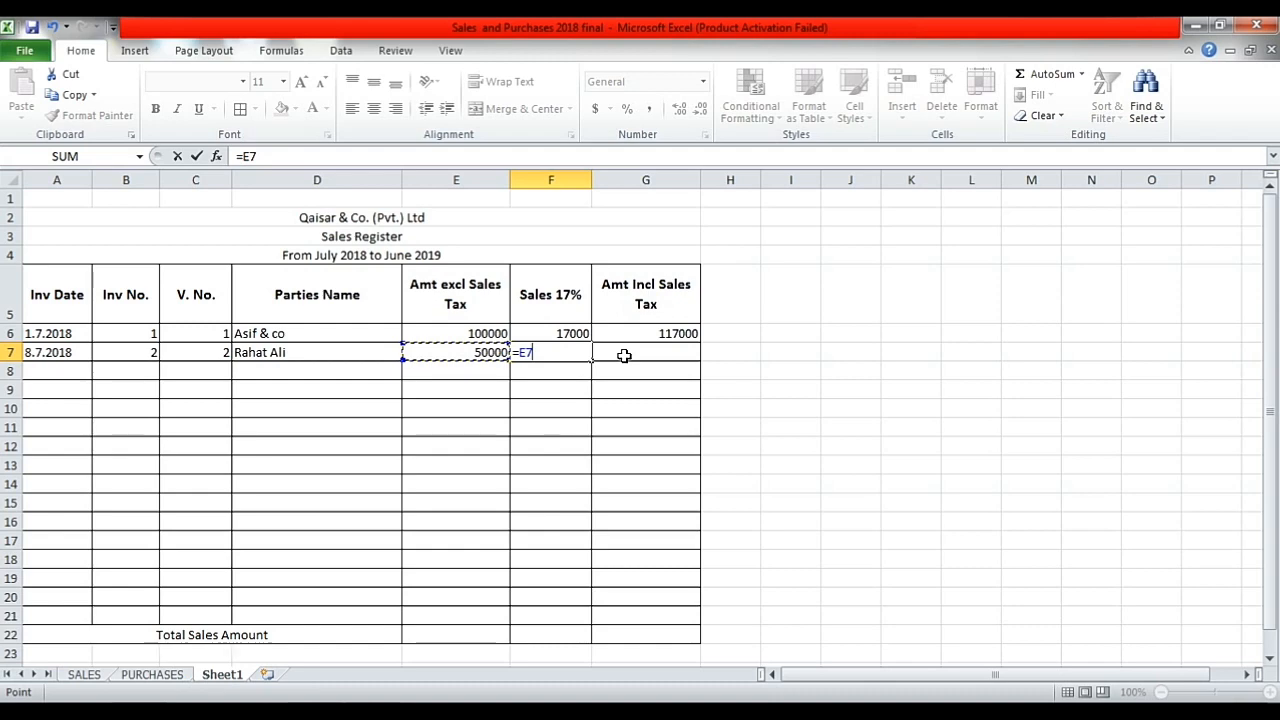
text(*17/)
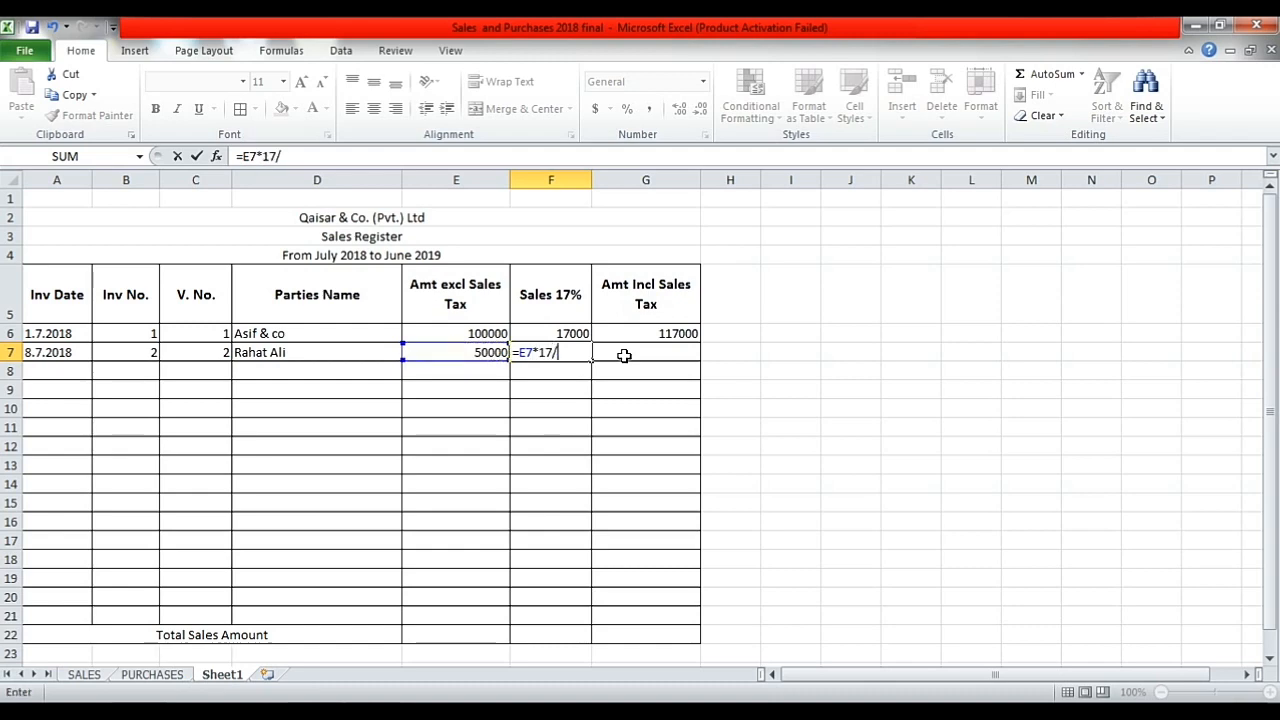
text(100)
key(Return)
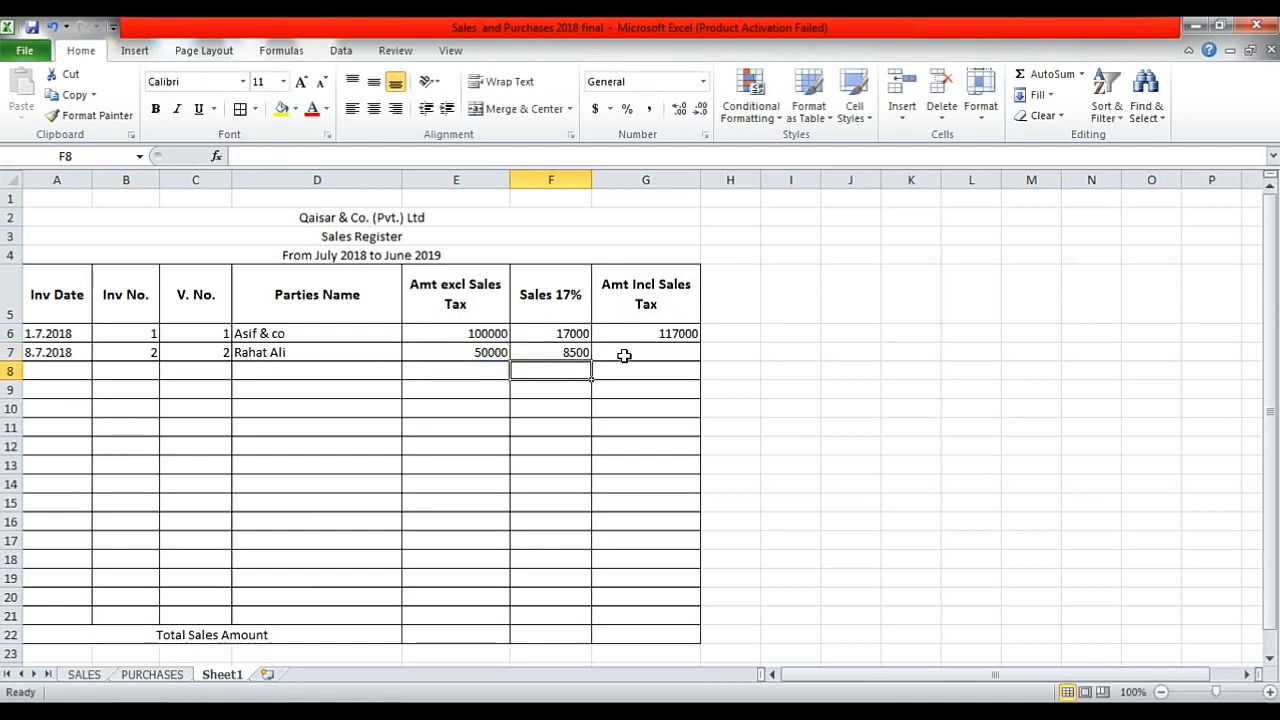
Rewrite the sales tax formula in F7 using a percentage, as =E7*17%
key(Up)
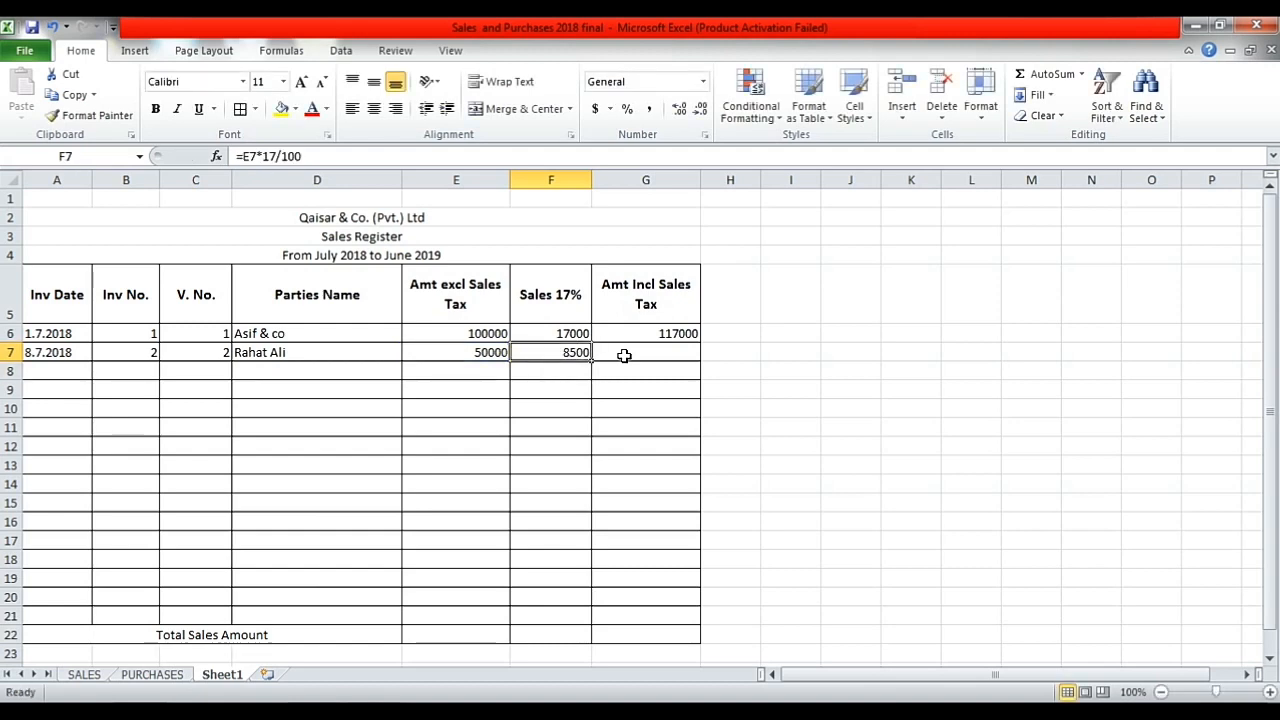
text(=)
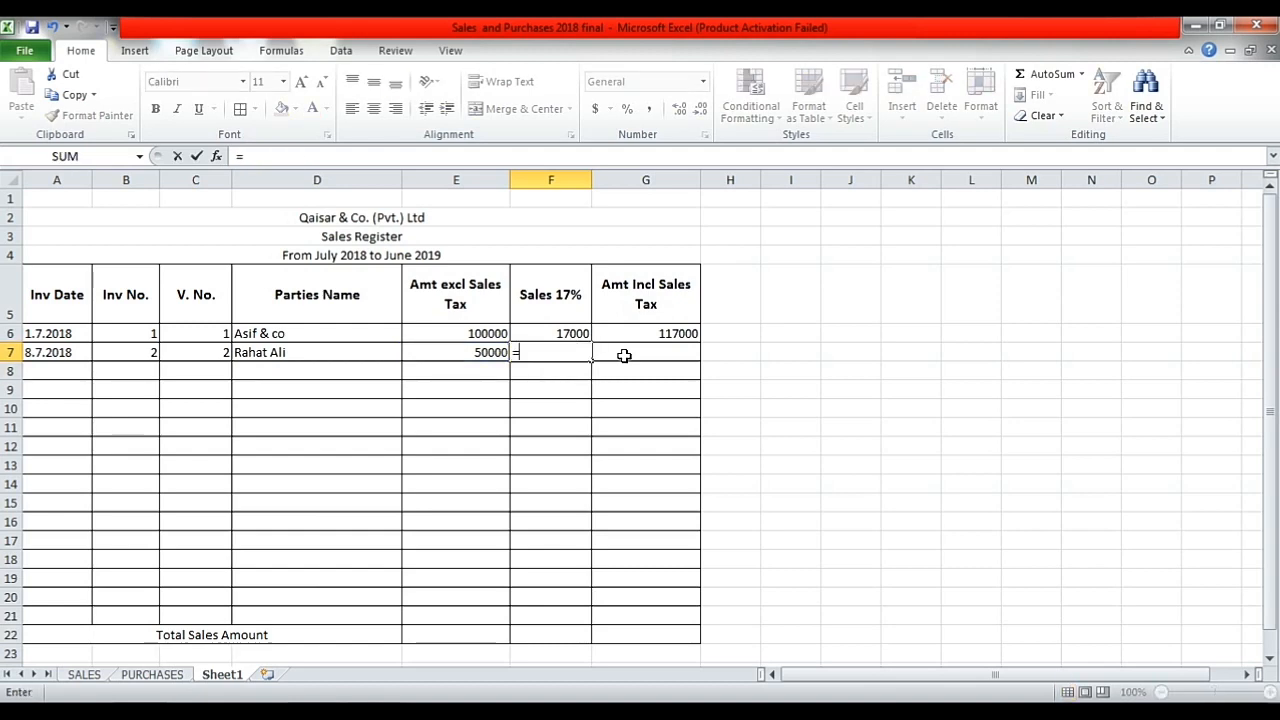
key(Left)
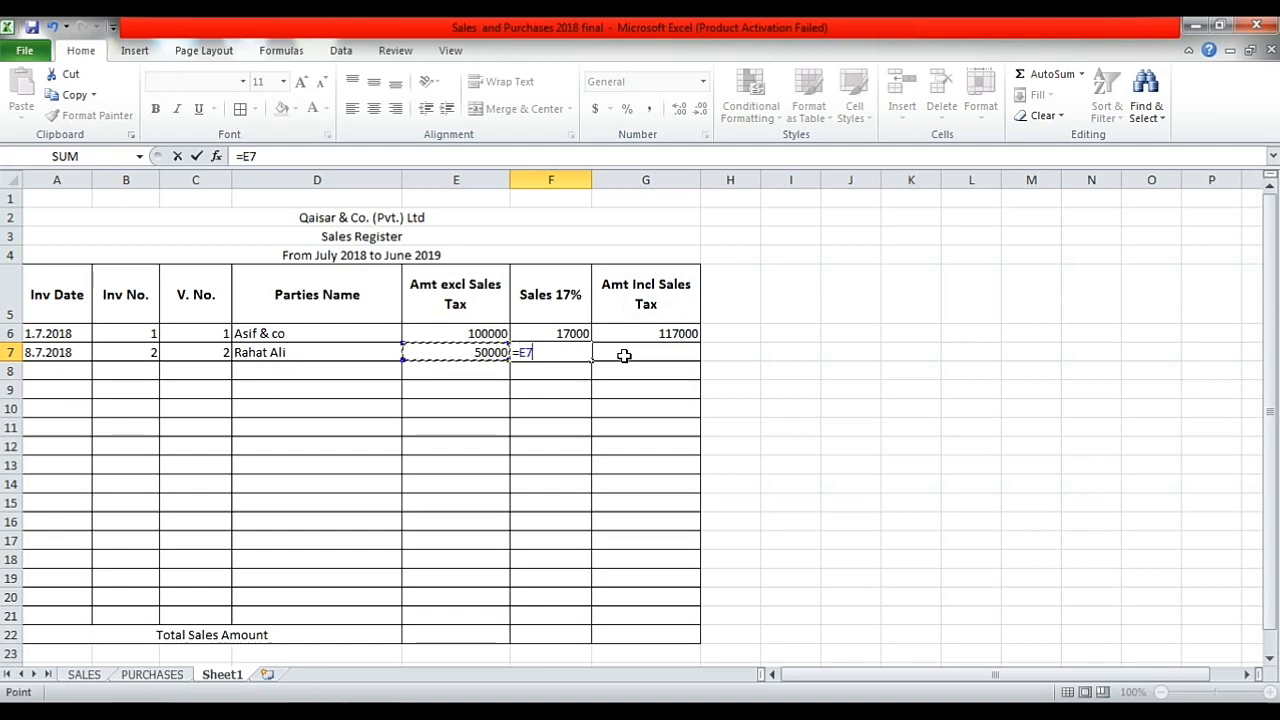
text(*17%)
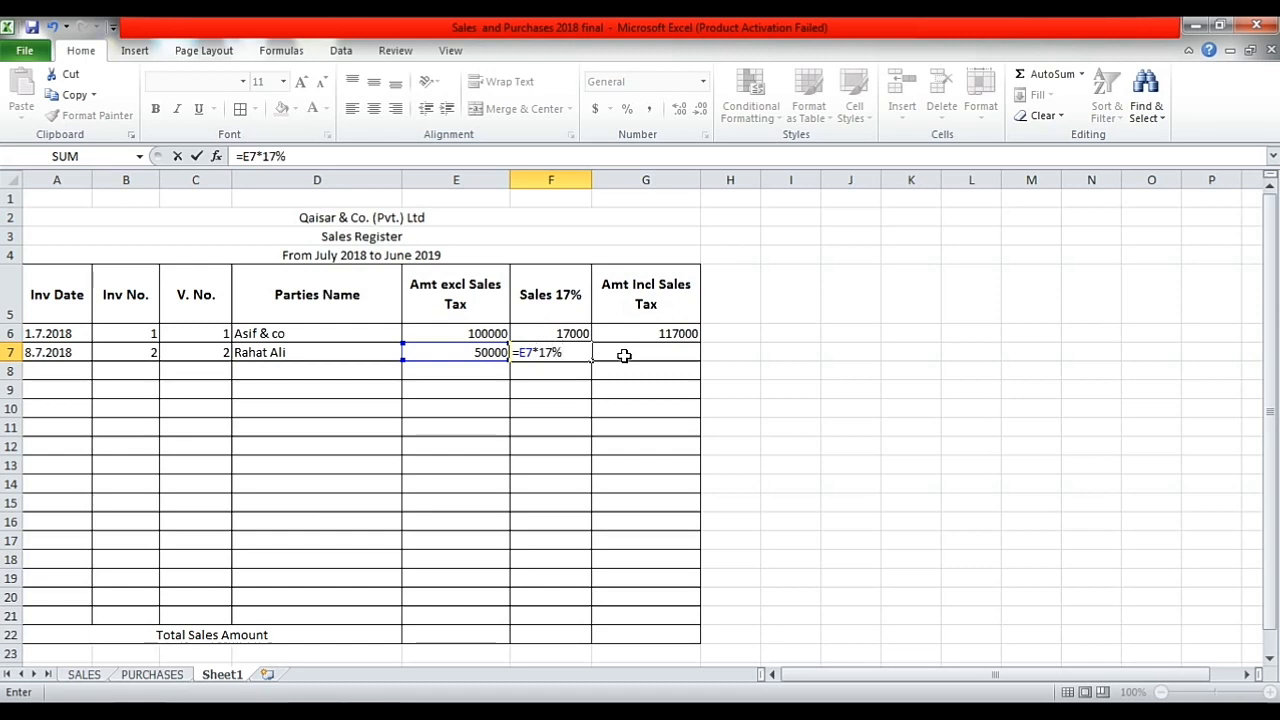
key(Return)
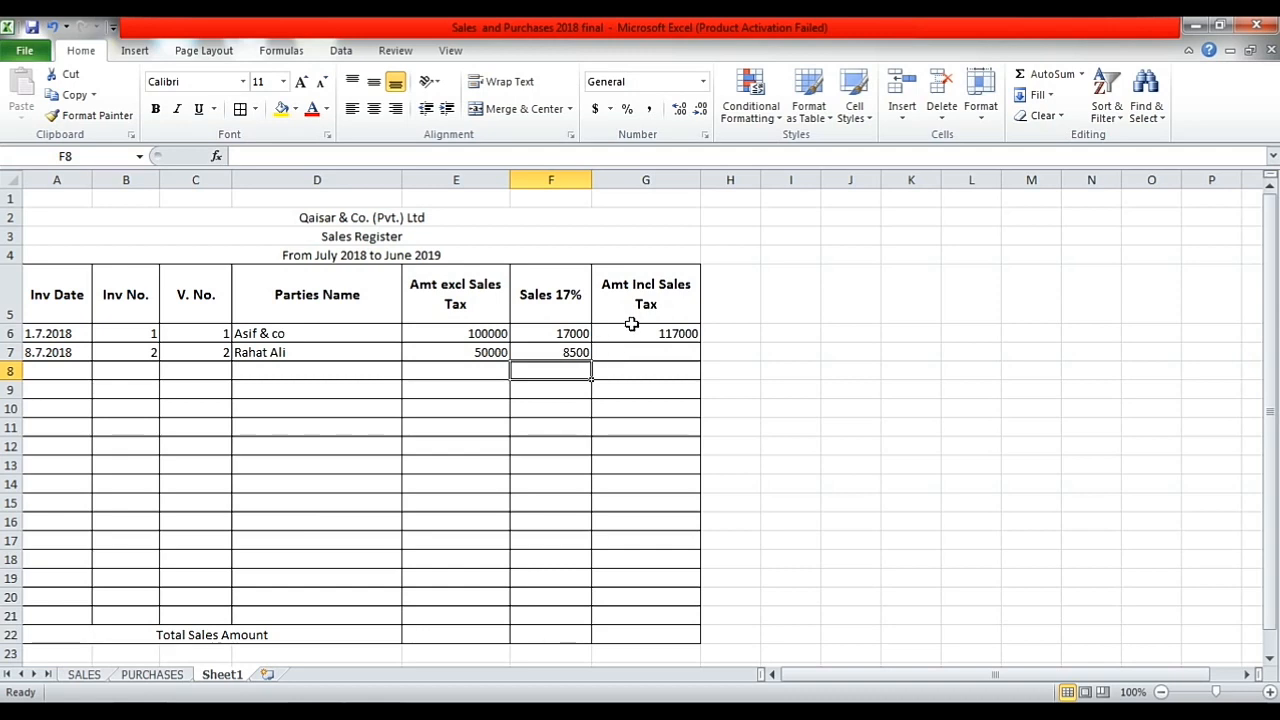
Fill the tax-inclusive amount formula from G6 down to G17 and the sales tax formula from F7 down to F17
click(695, 336)
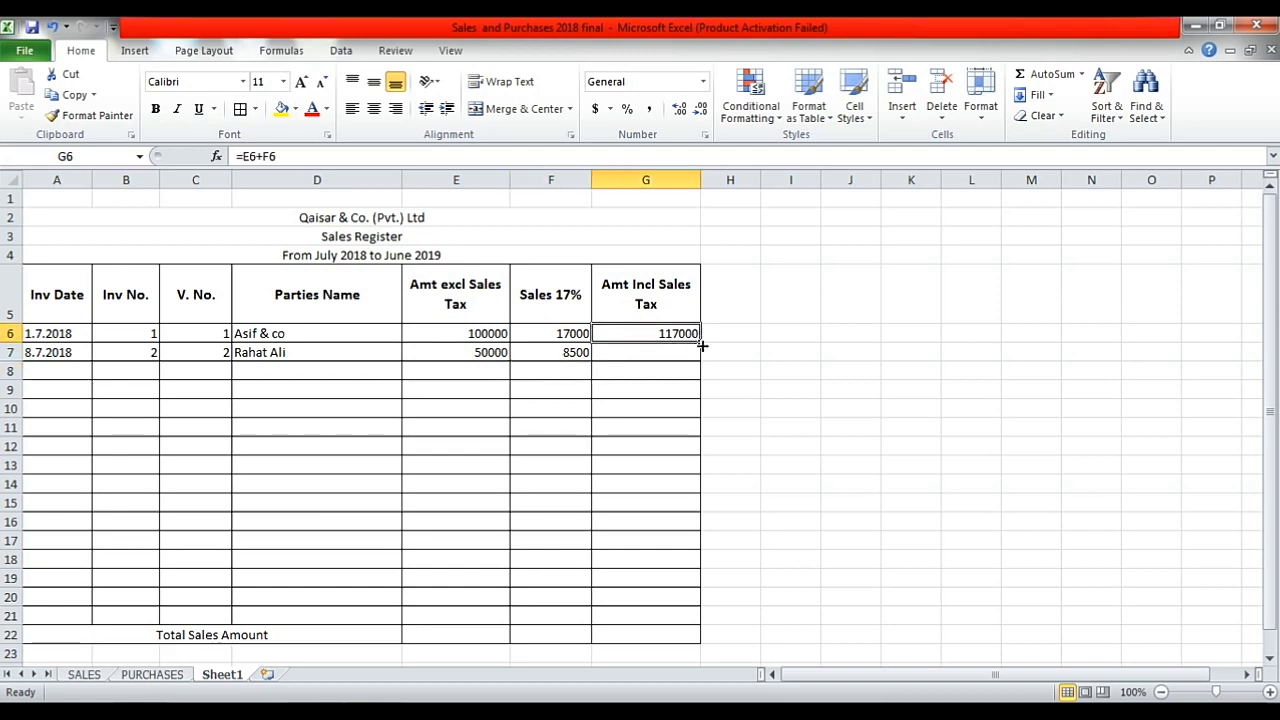
click(490, 352)
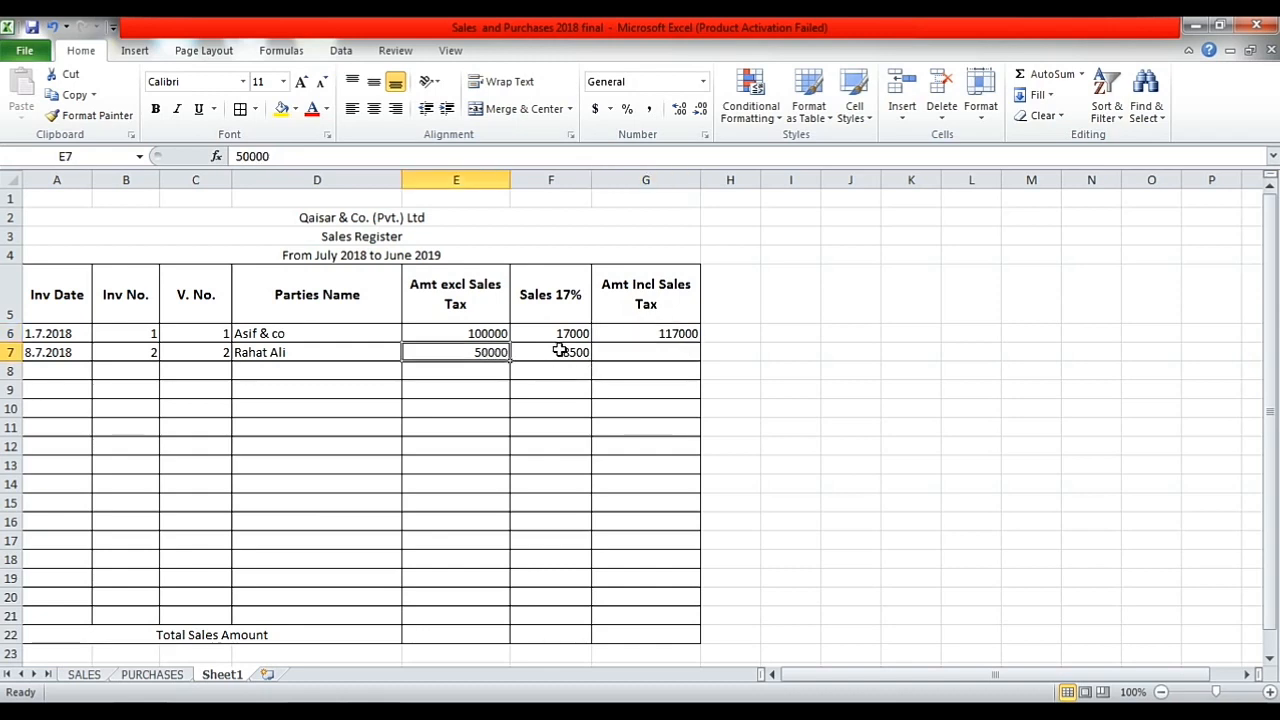
click(558, 351)
click(678, 339)
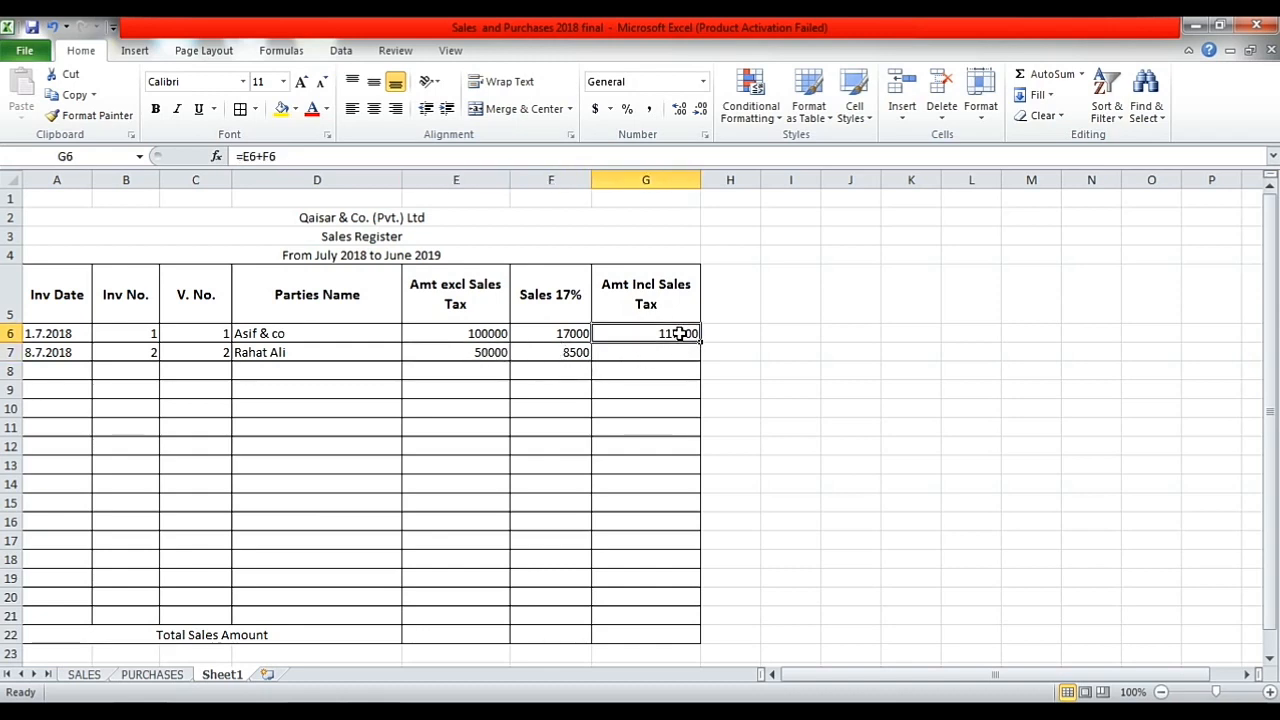
drag(703, 342, 703, 342)
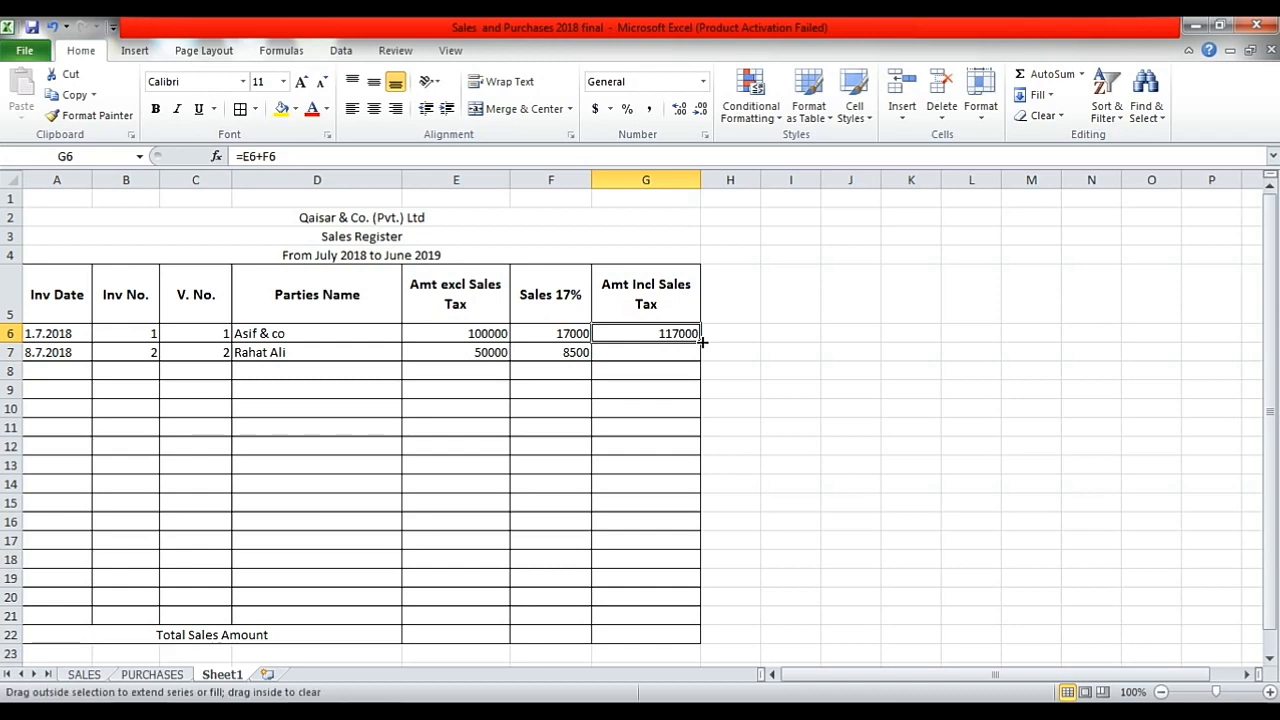
drag(703, 342, 698, 557)
click(568, 351)
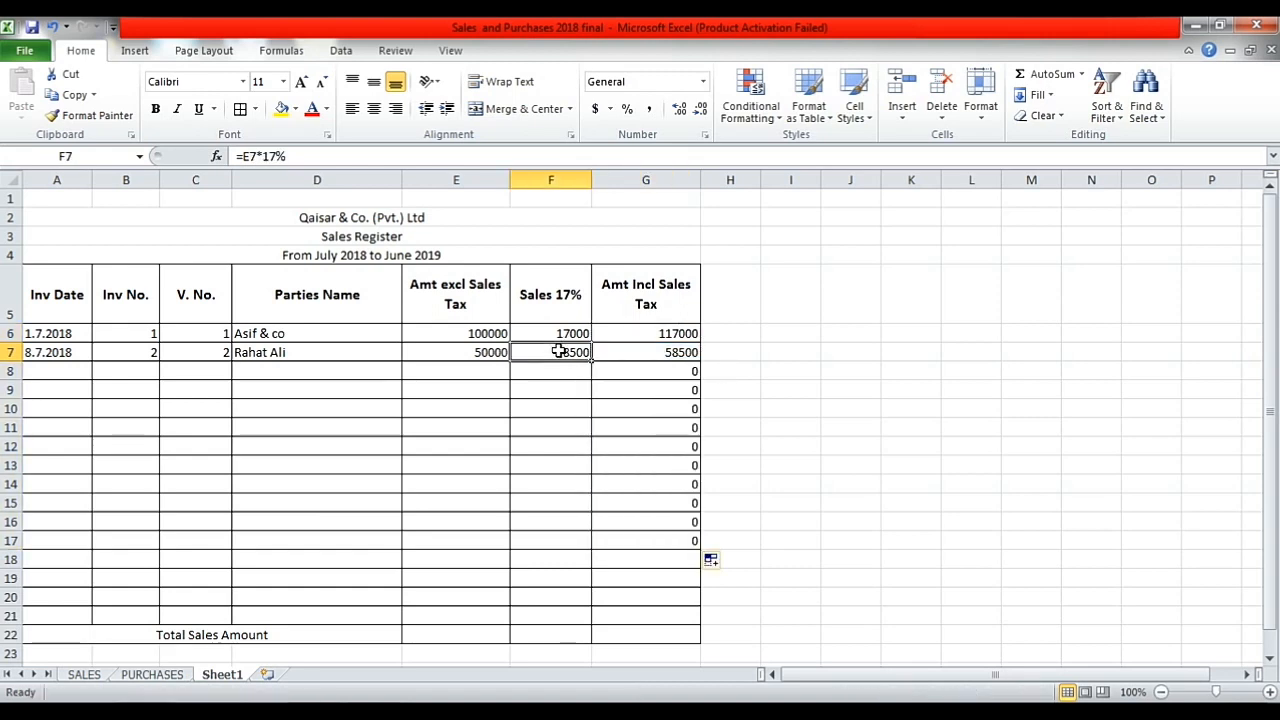
drag(591, 361, 597, 551)
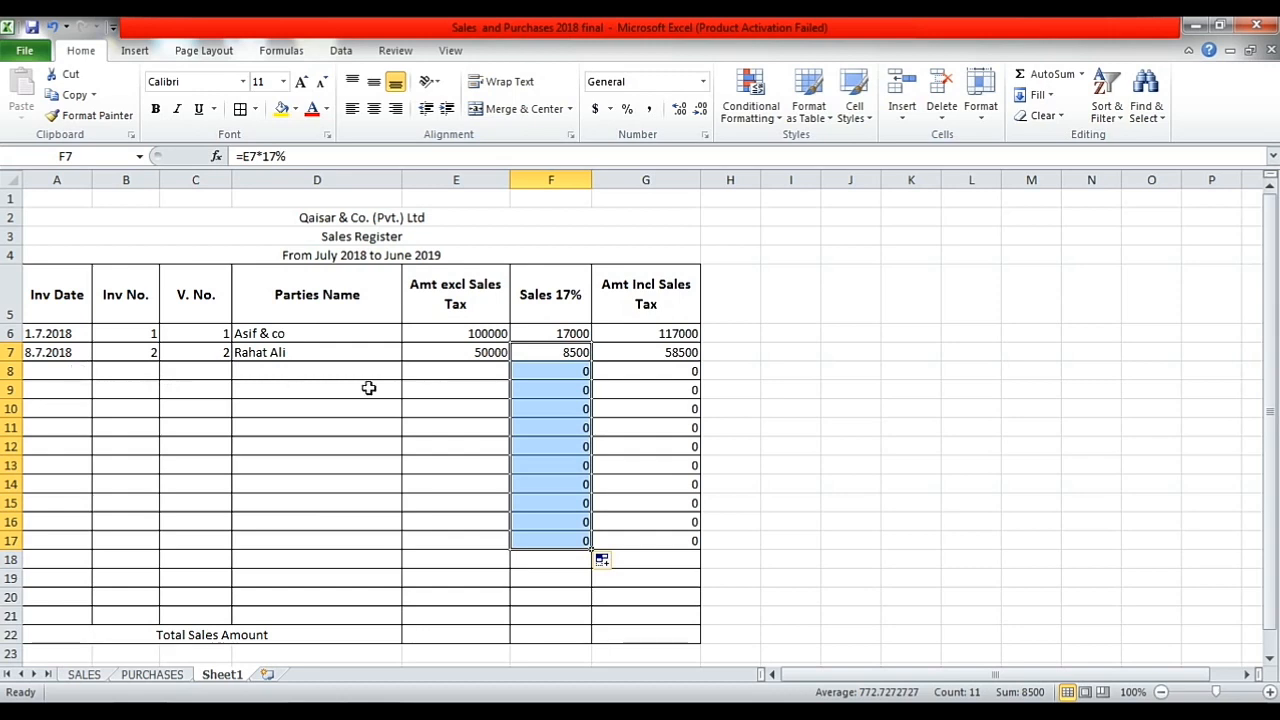
Enter the amounts excluding sales tax 10000, 8000 and 200000 in E8, E9 and E10
click(434, 377)
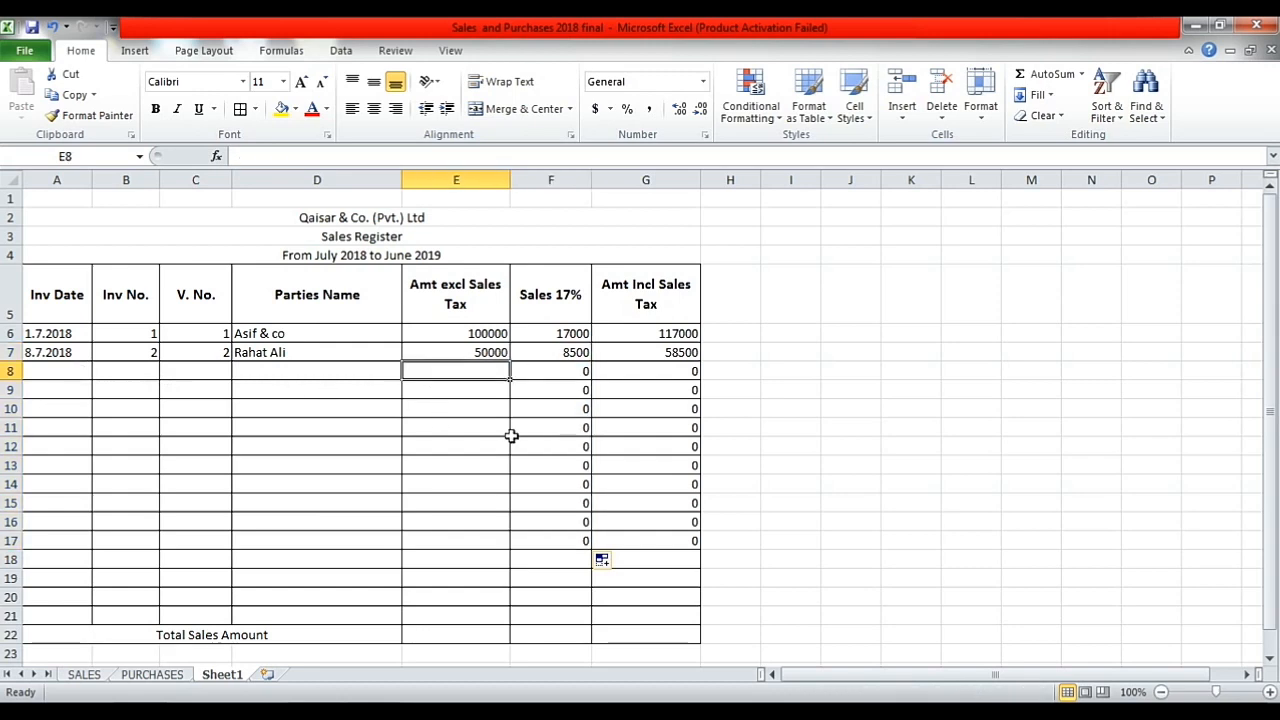
text(10000)
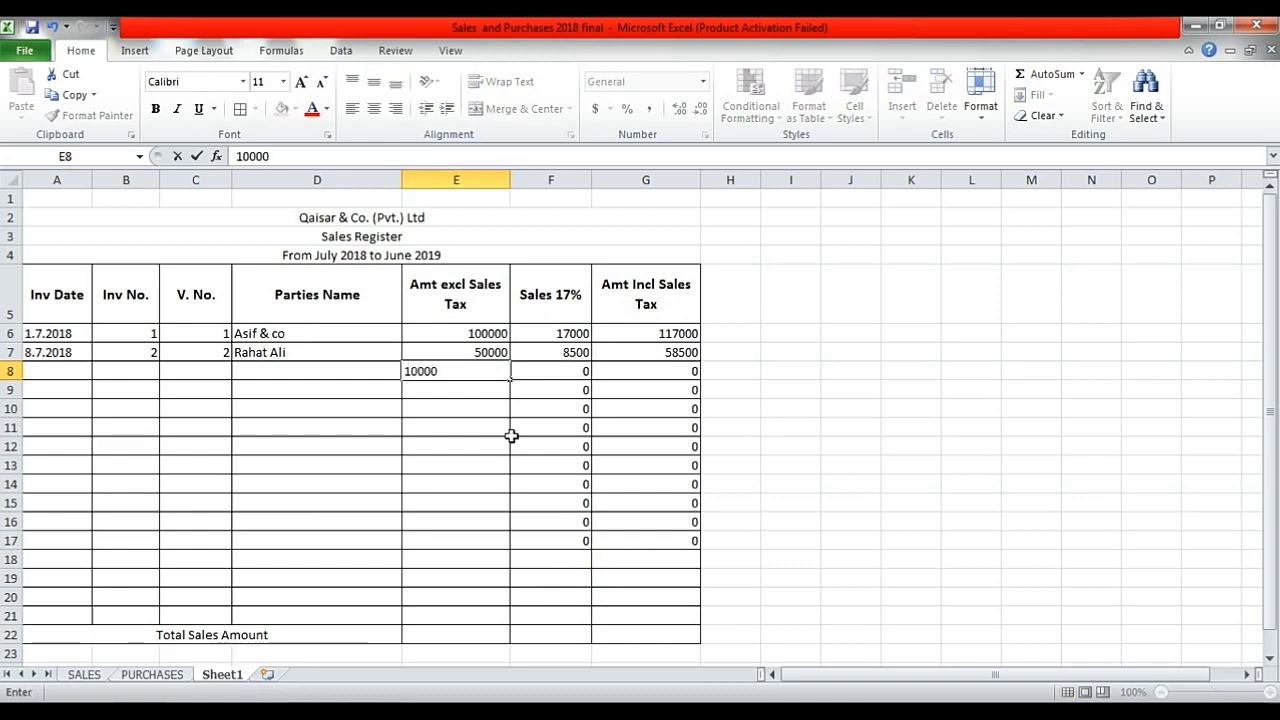
key(Return)
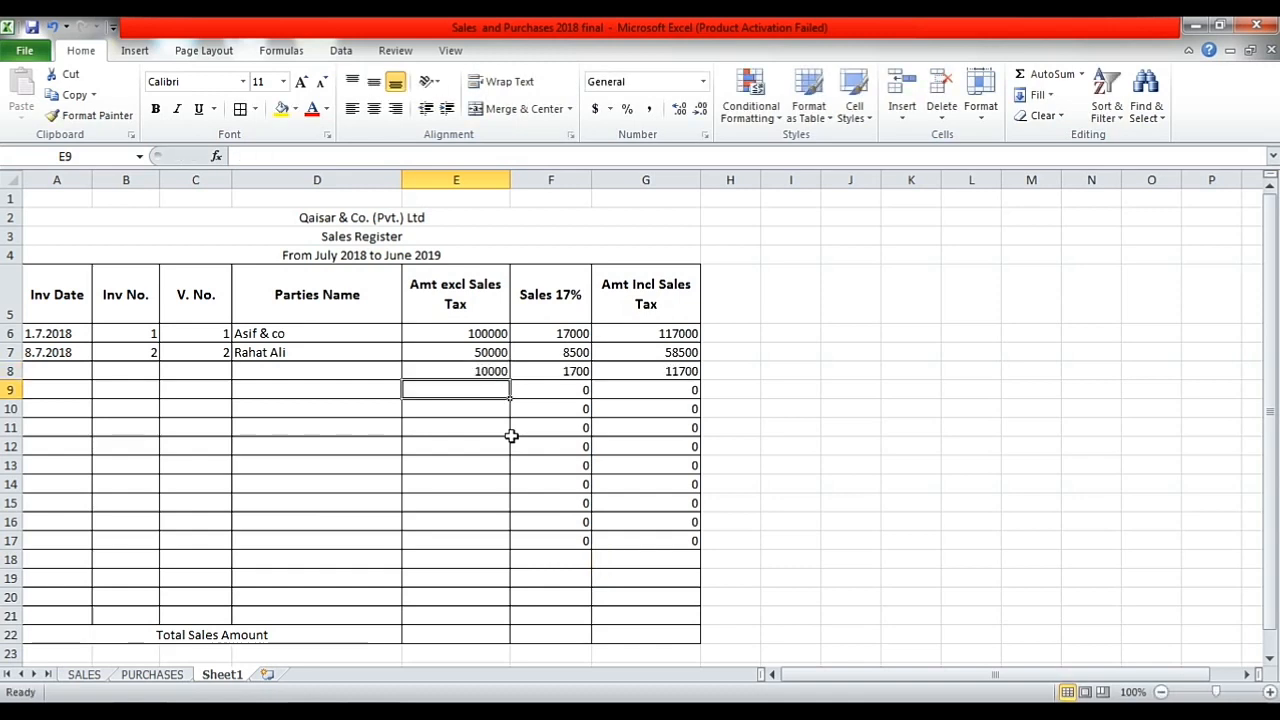
text(8000)
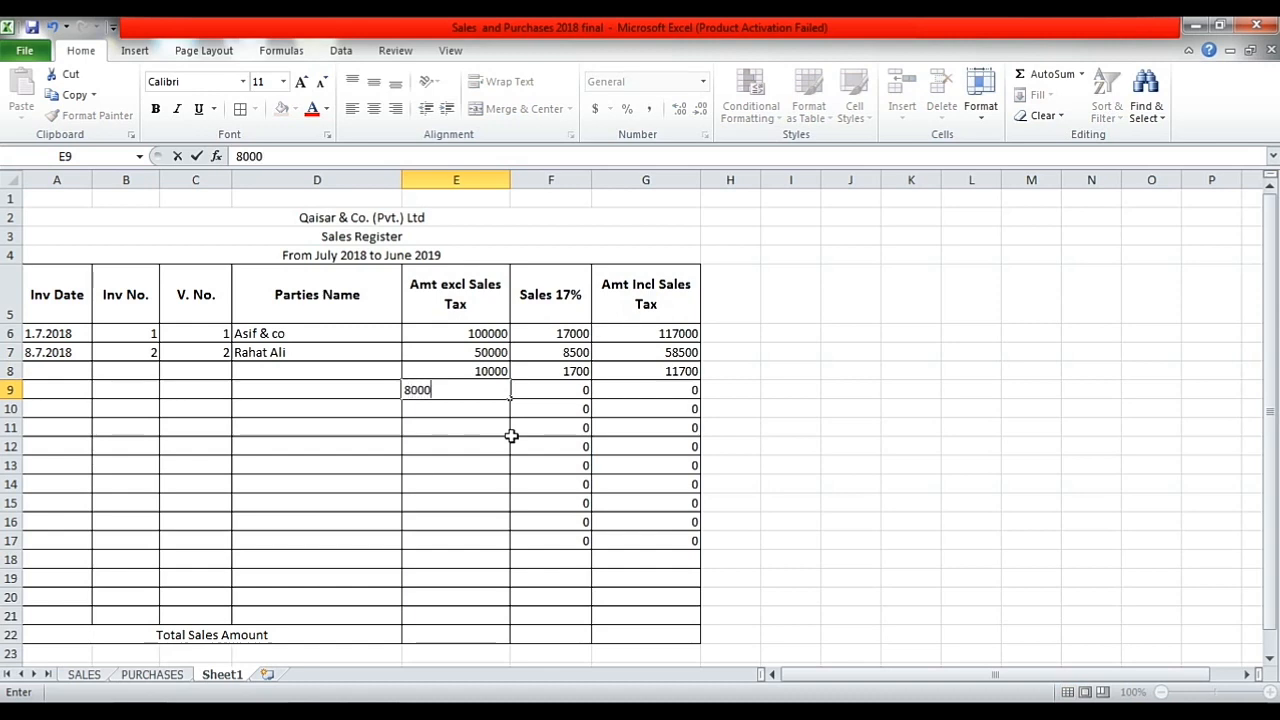
key(Return)
text(200000)
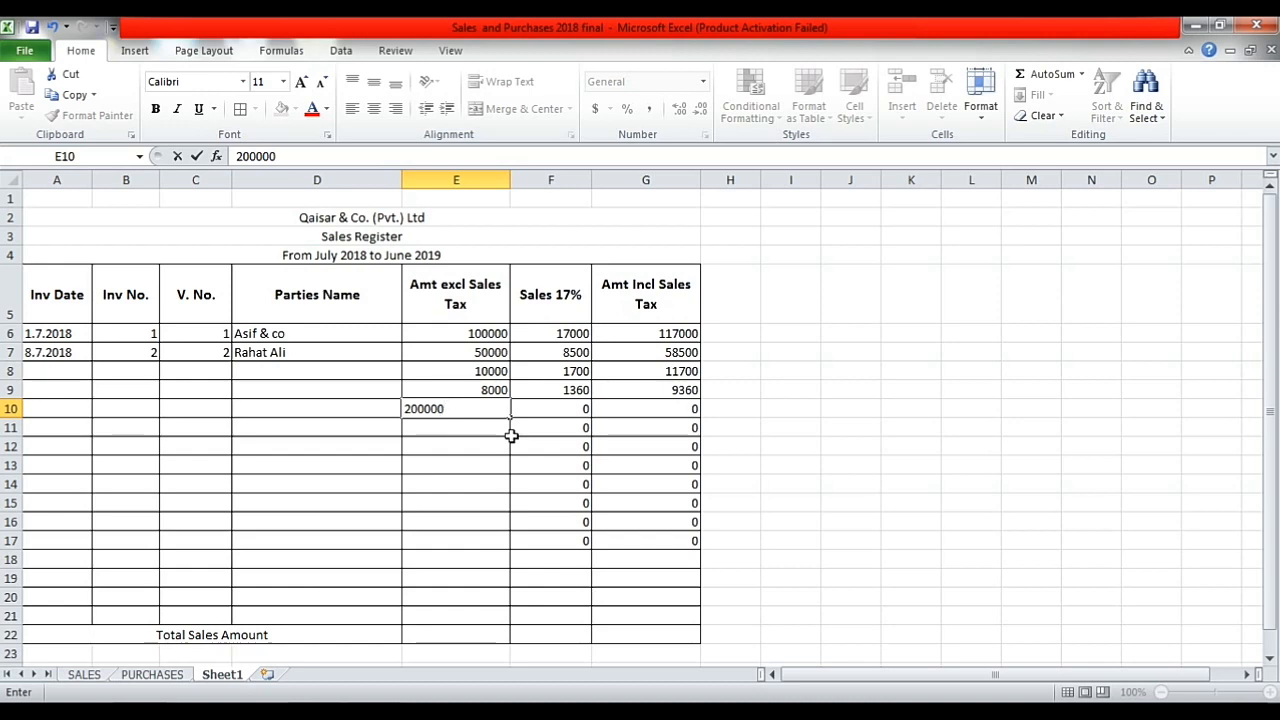
key(Return)
Total the amounts excluding sales tax in E22 with the formula =SUM(E6:E21)
click(479, 635)
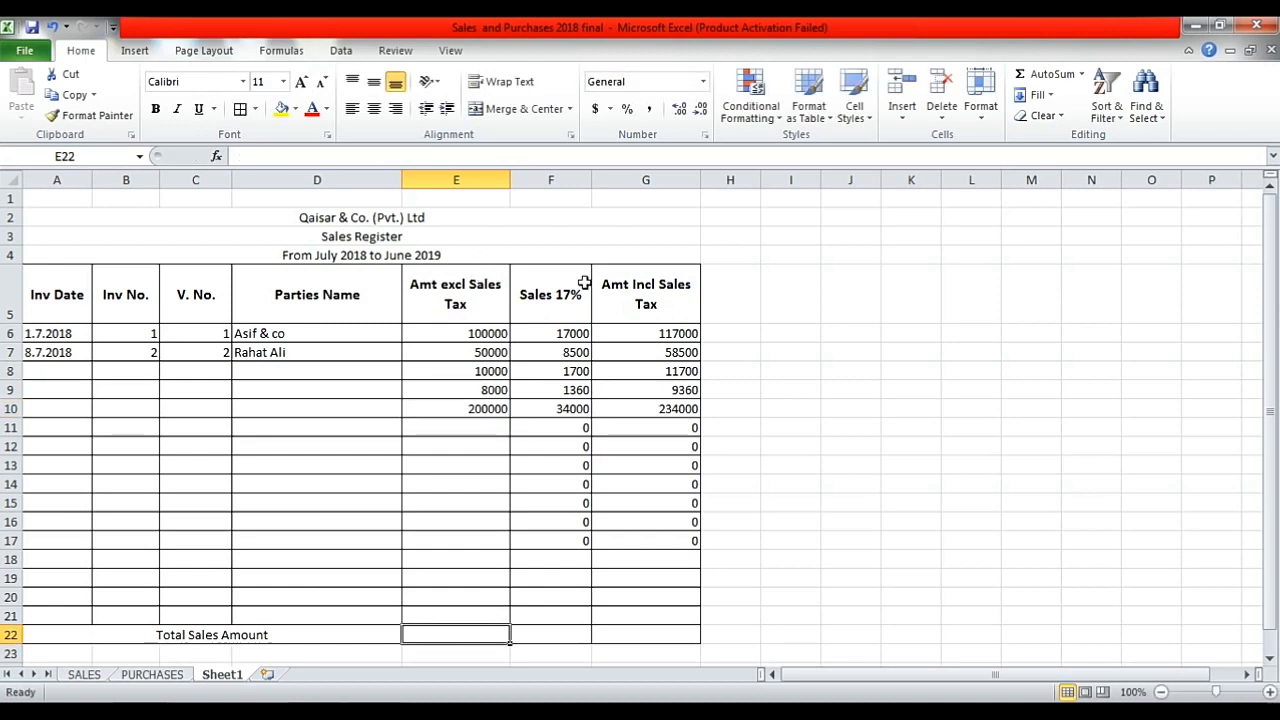
text(=)
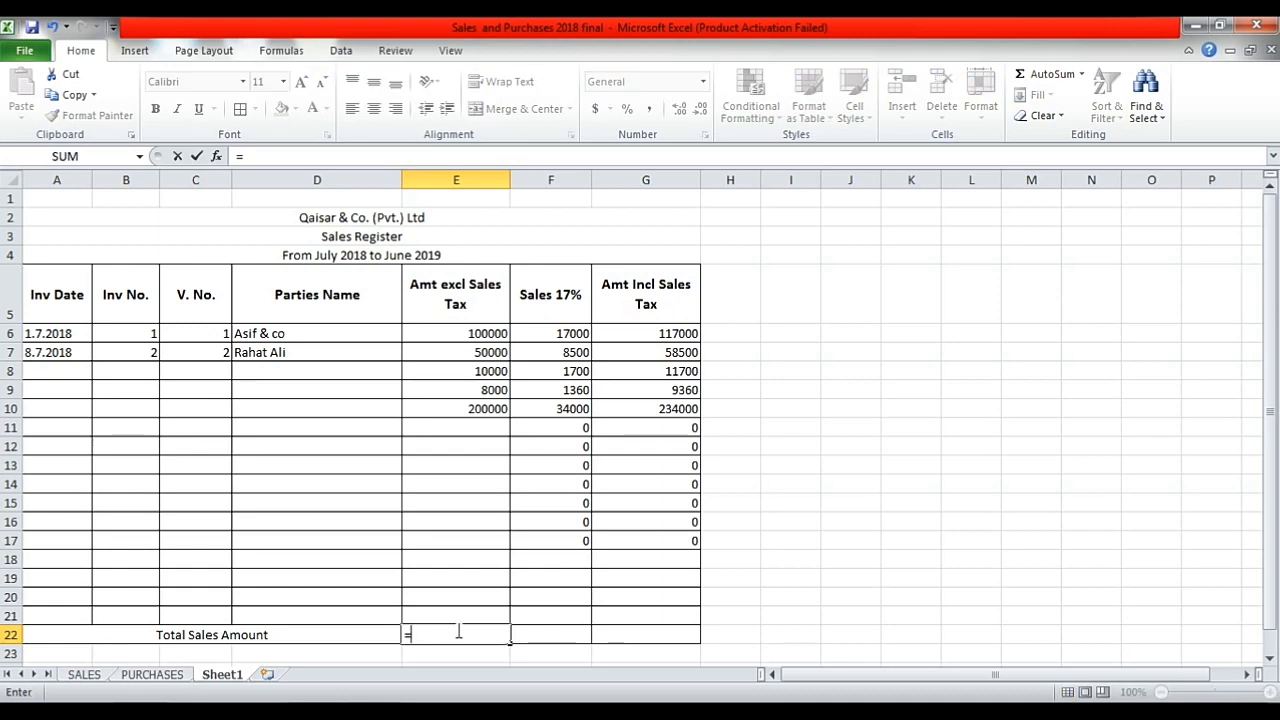
text(sum)
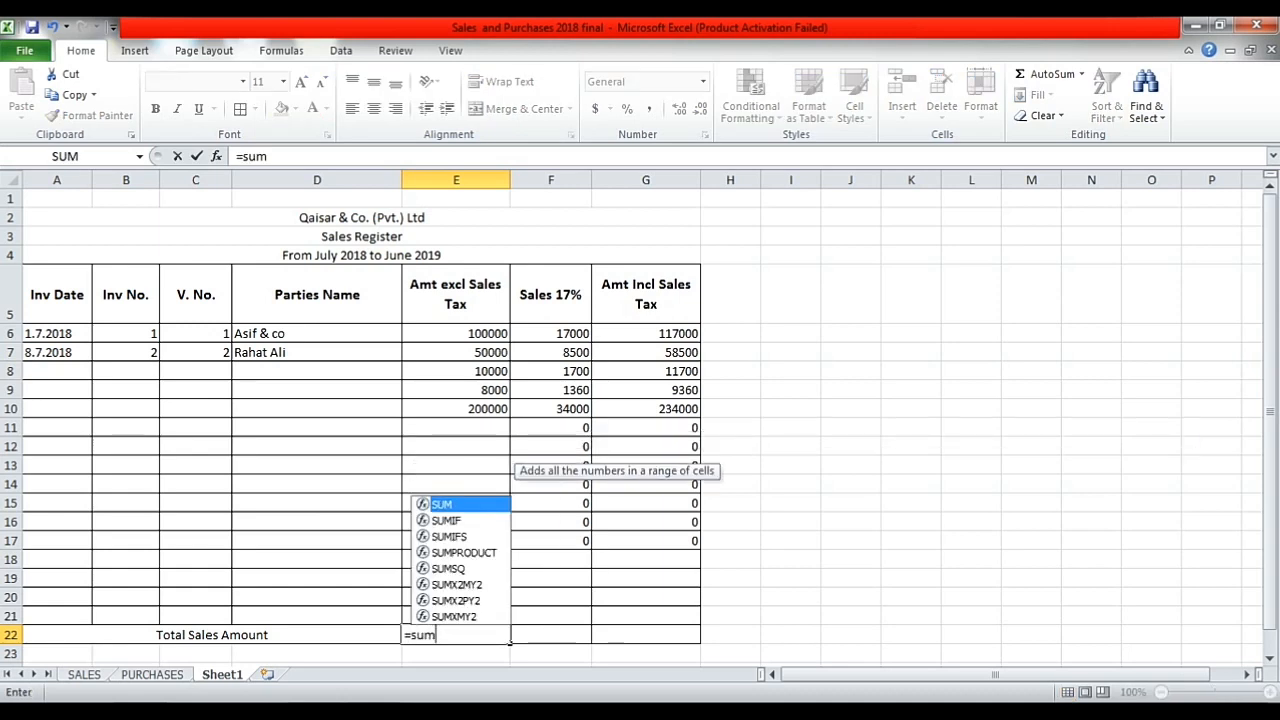
text(()
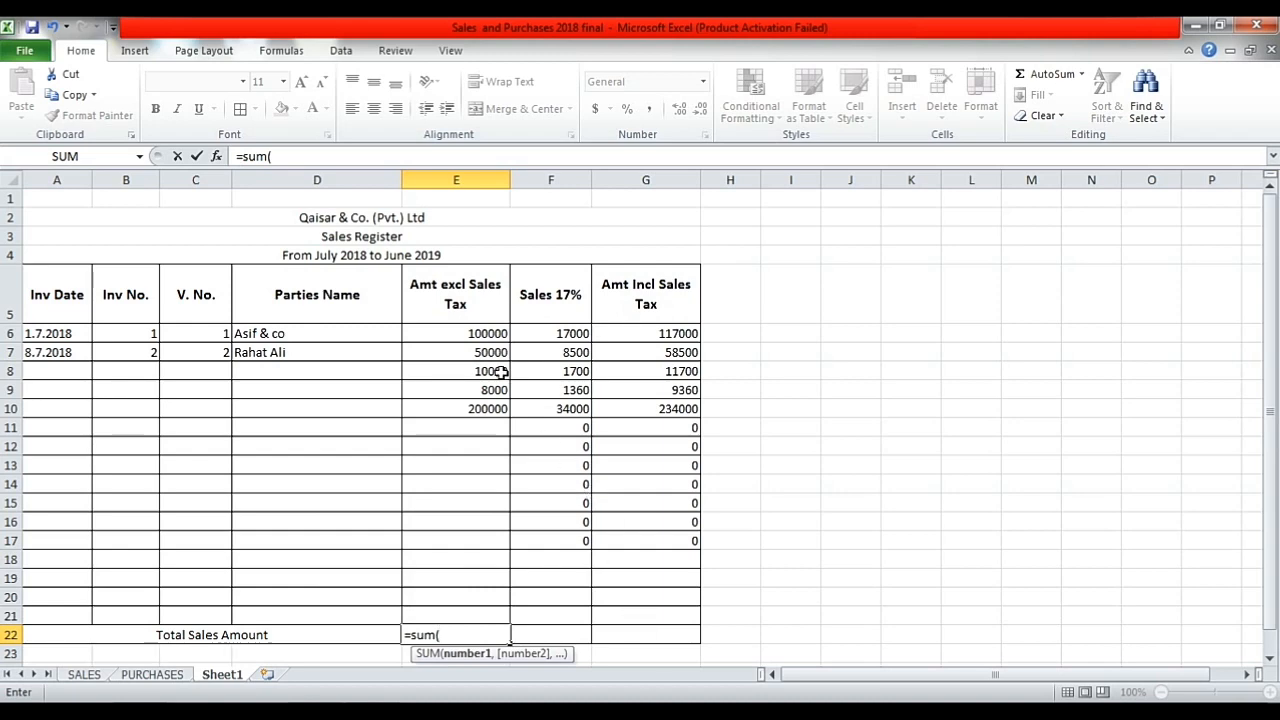
click(488, 335)
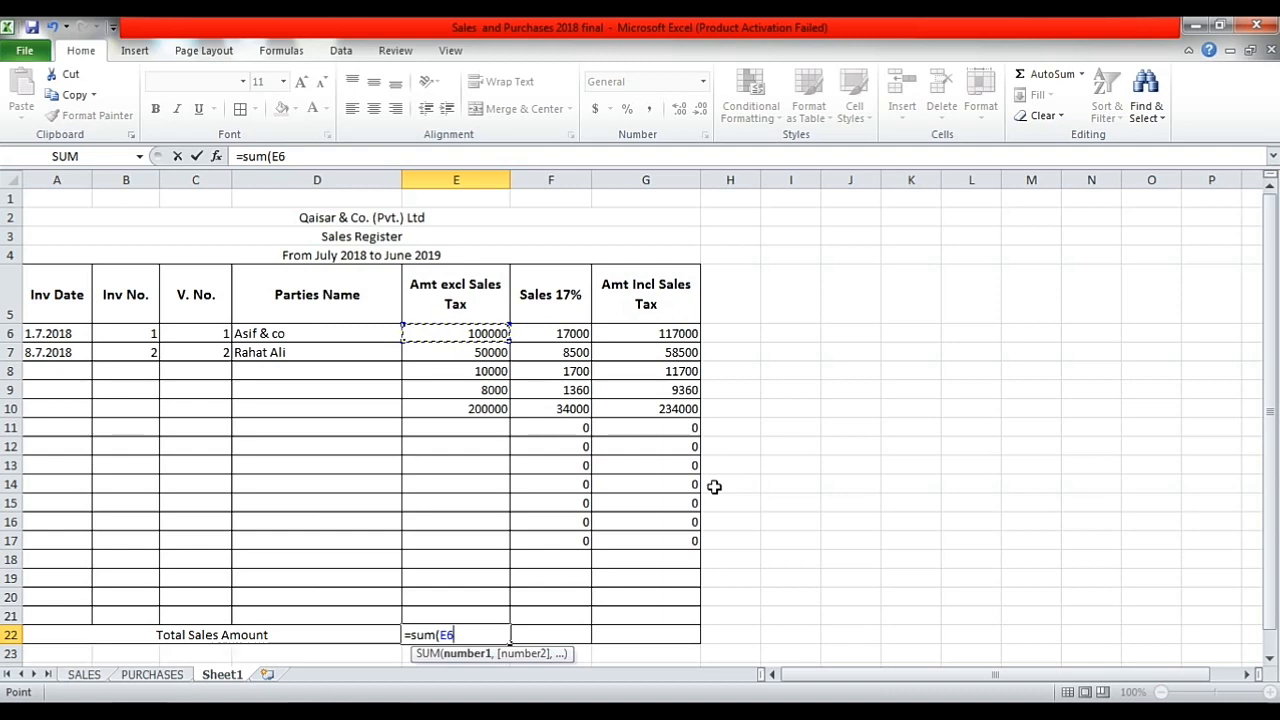
key(F8)
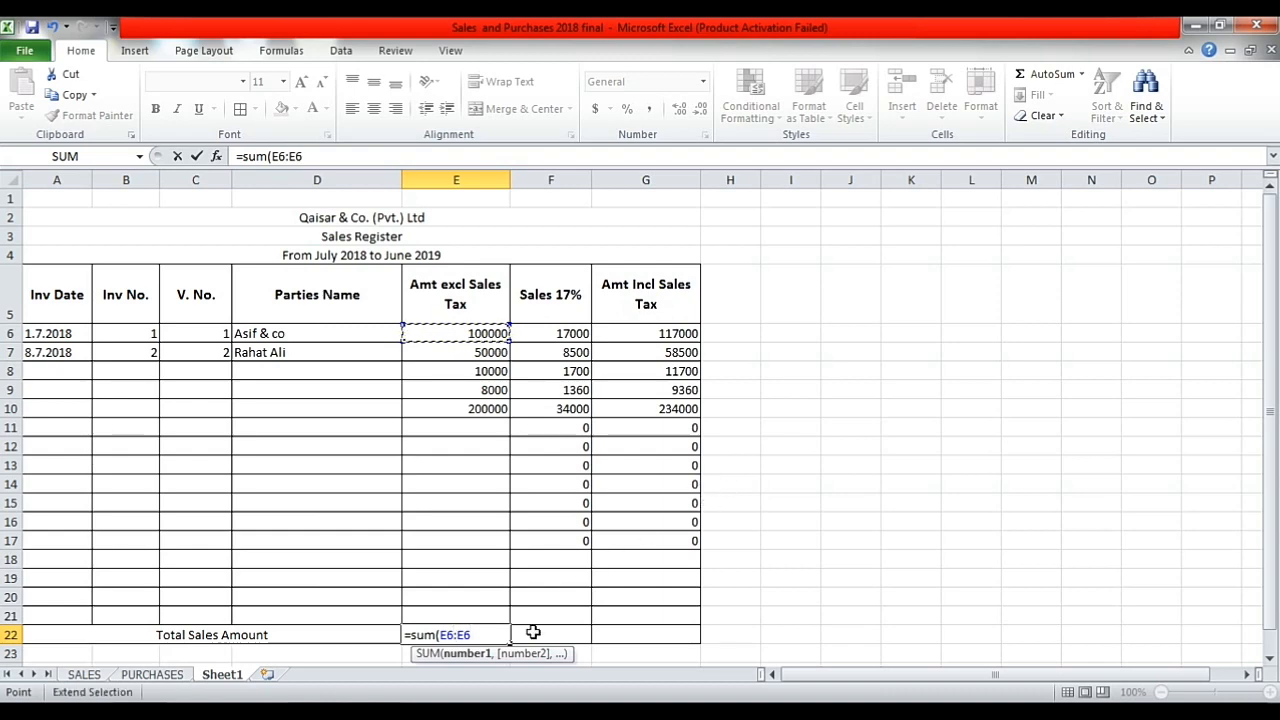
click(491, 615)
text())
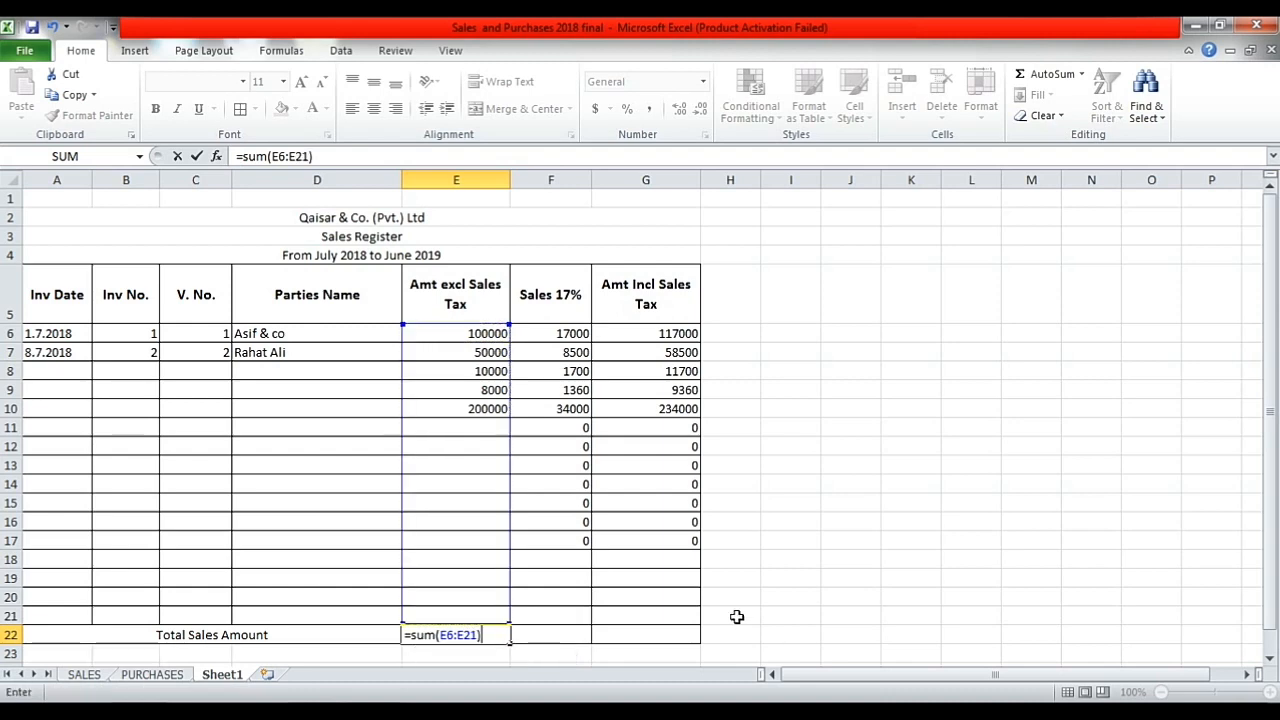
key(Return)
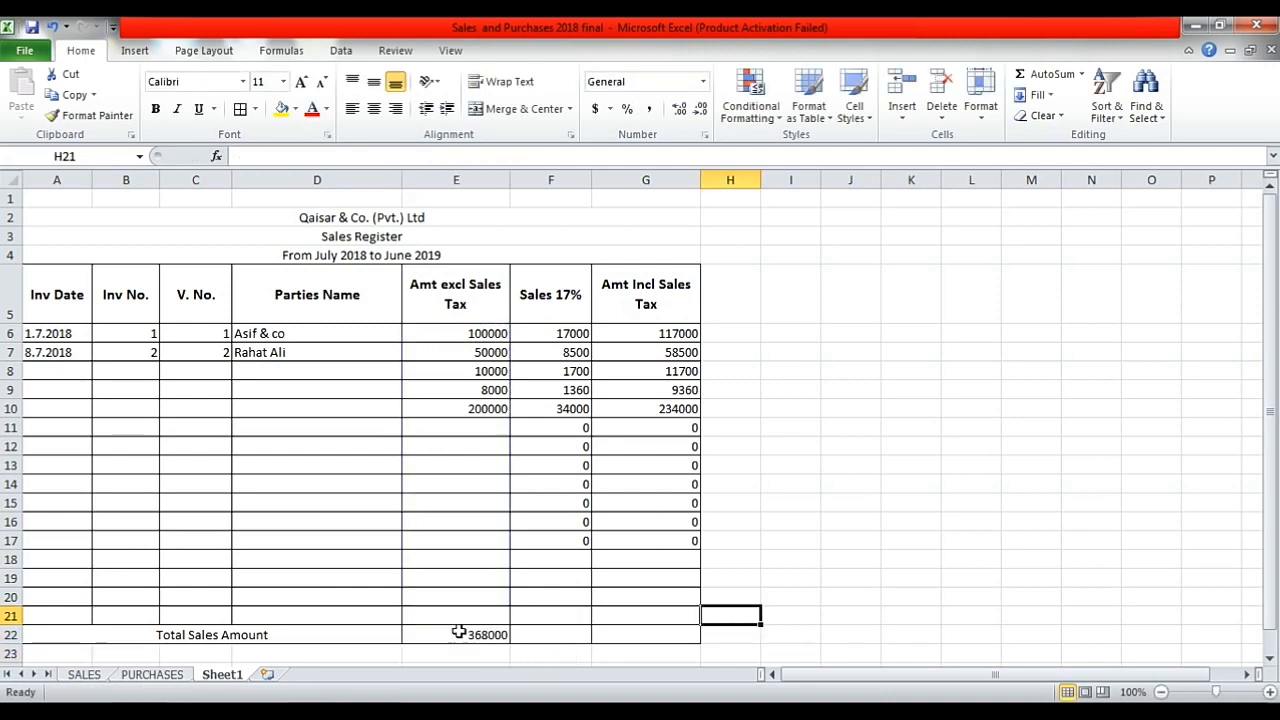
Fill the total formula from E22 across to F22 and enter the tax-inclusive total in G22 as =E22+F22
click(462, 632)
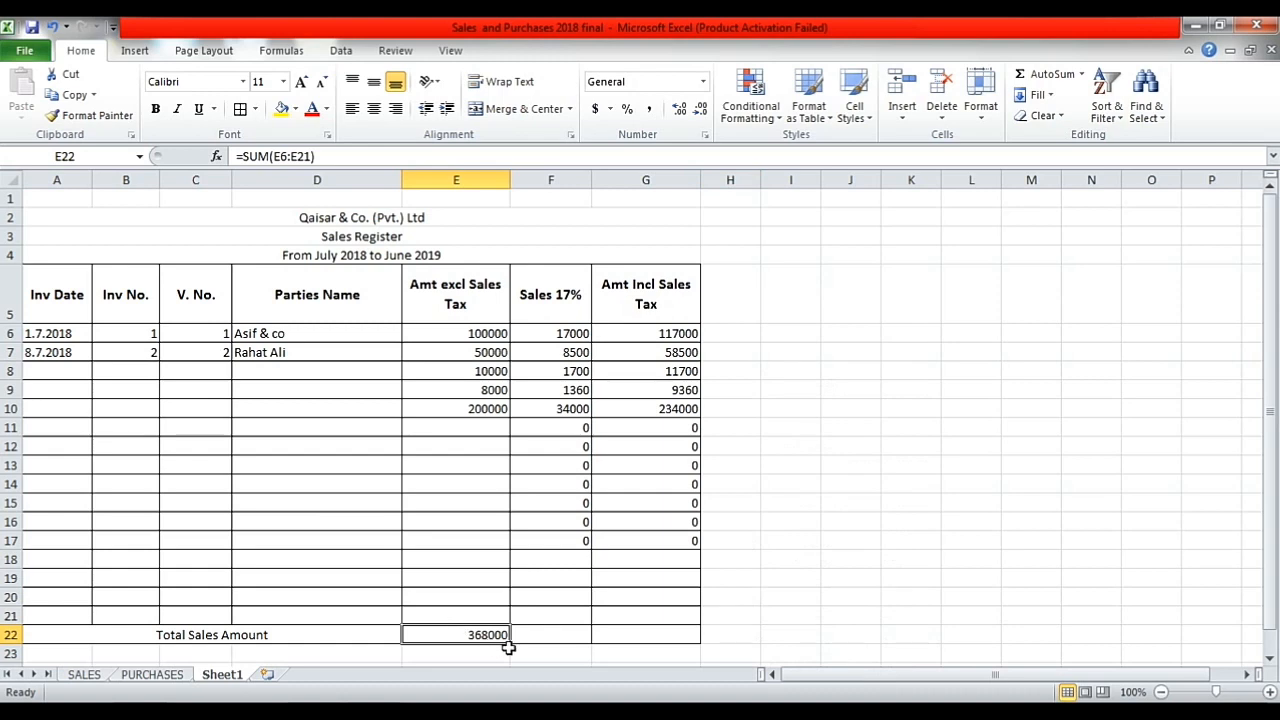
drag(509, 643, 586, 606)
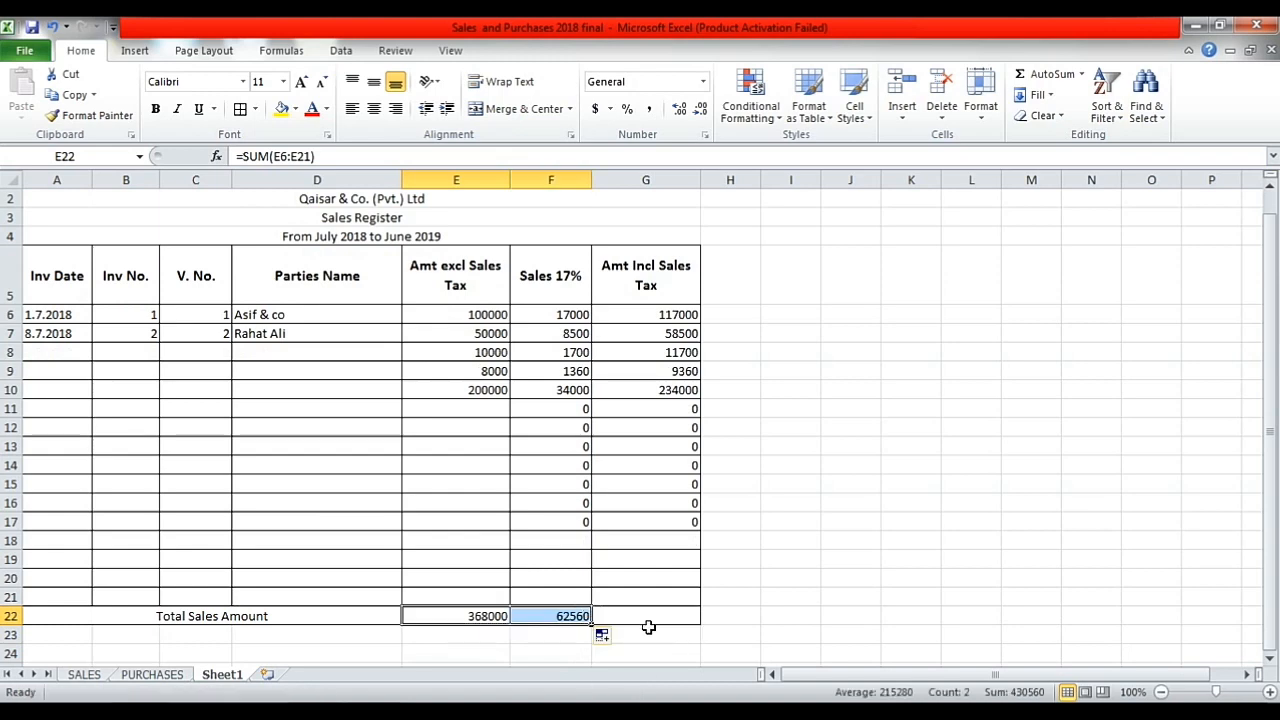
click(652, 620)
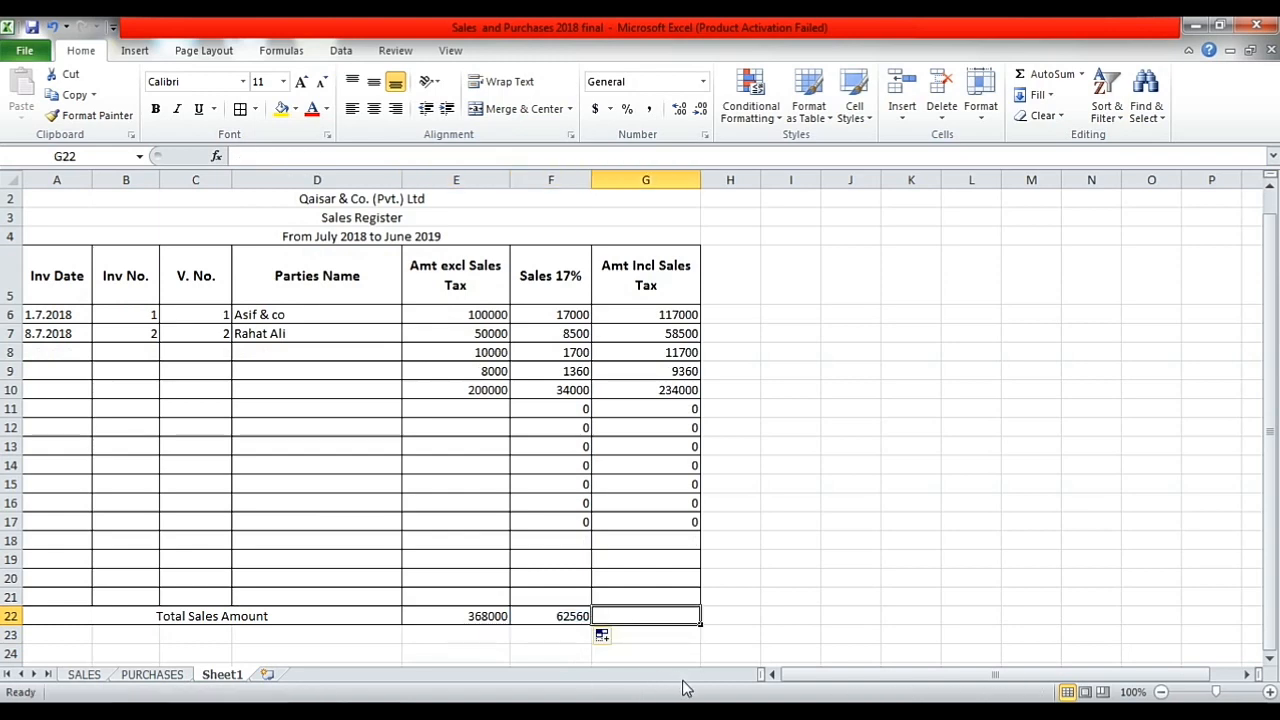
text(=)
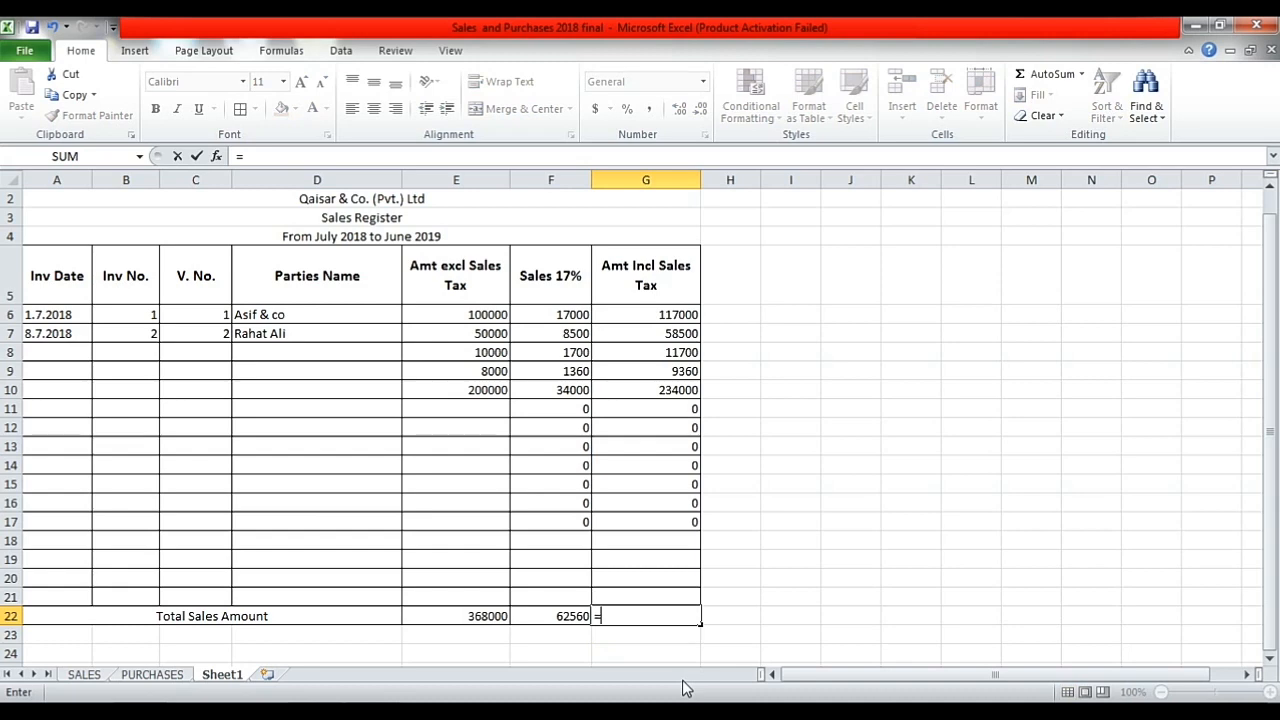
click(464, 619)
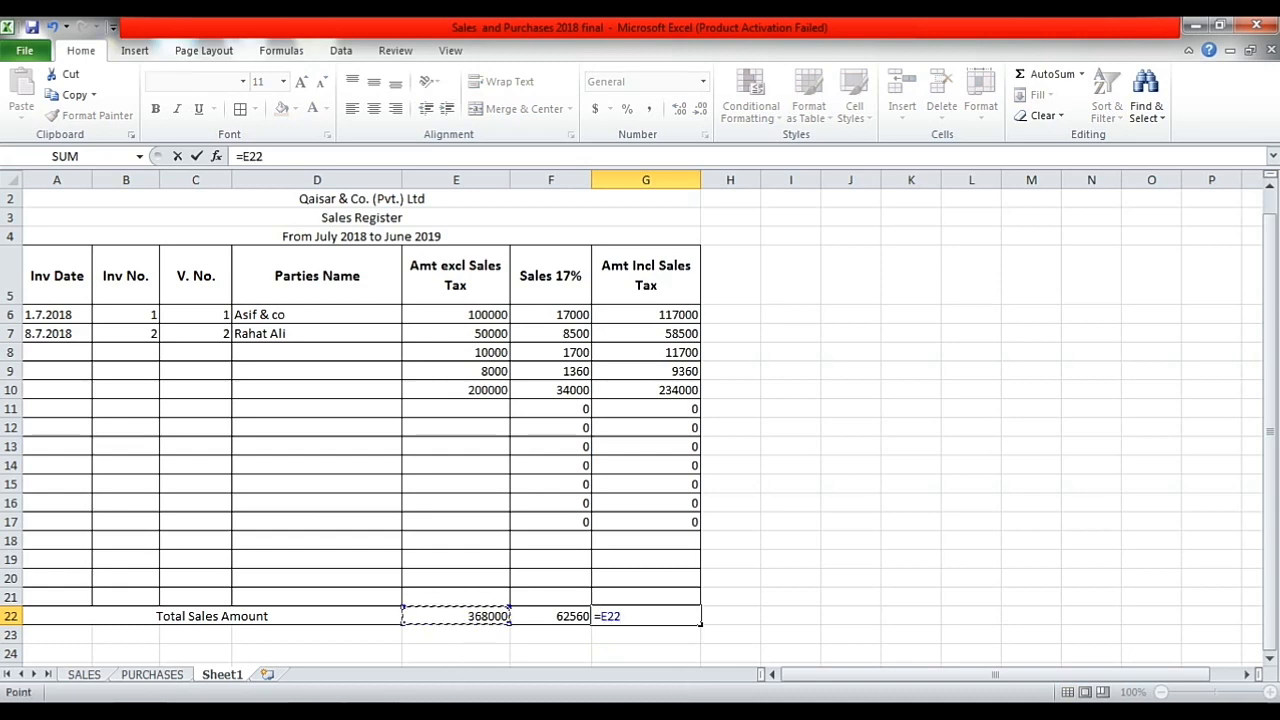
text(+)
click(578, 616)
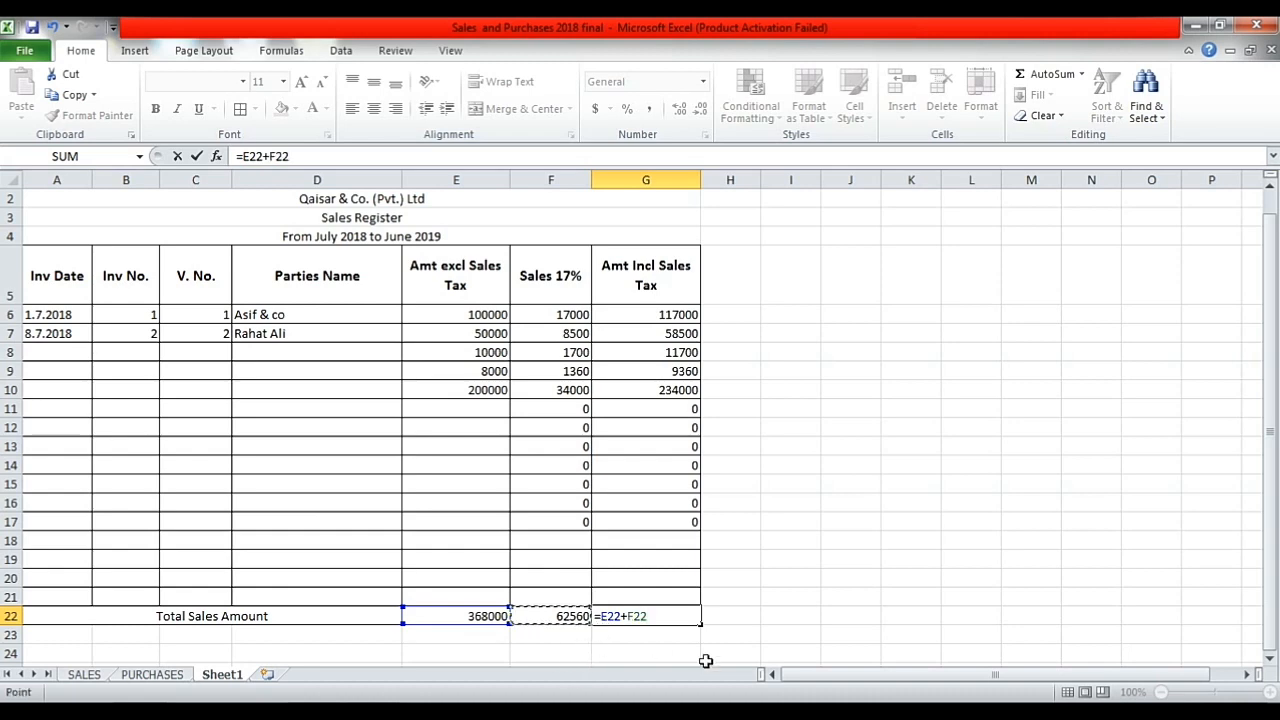
key(Return)
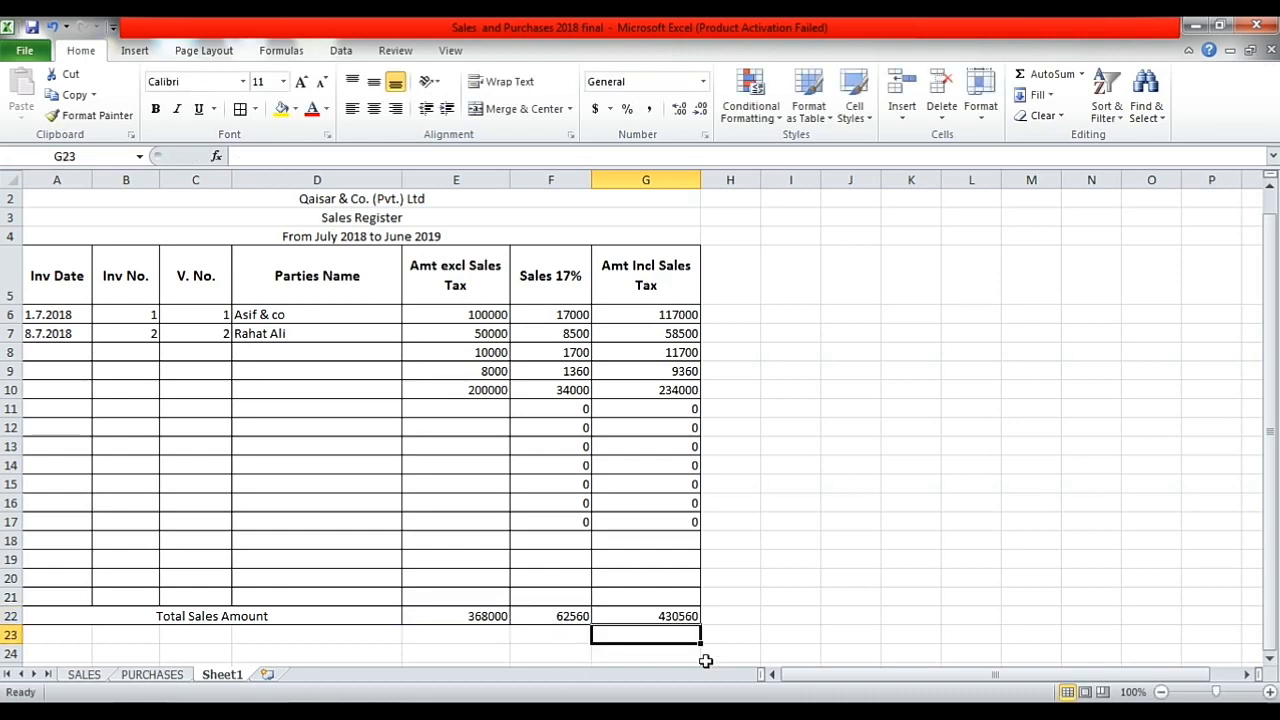